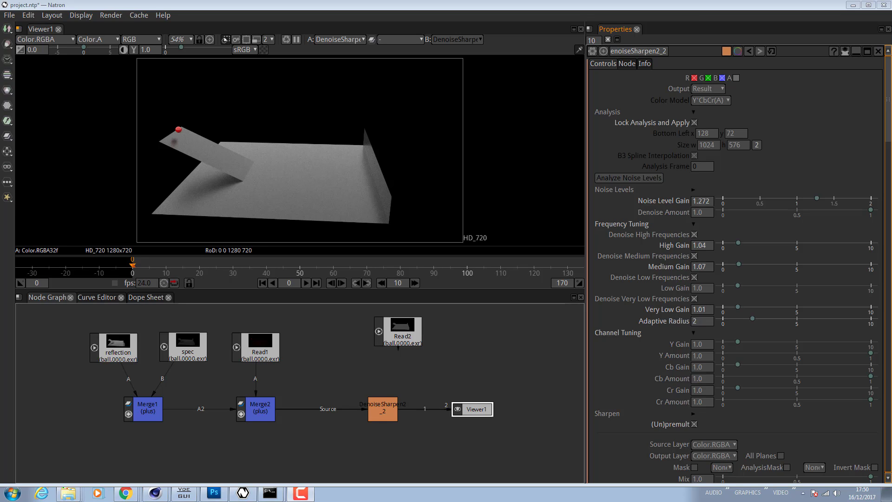
# - Delete the Read2 node from the node graph
pyautogui.click(484, 378)
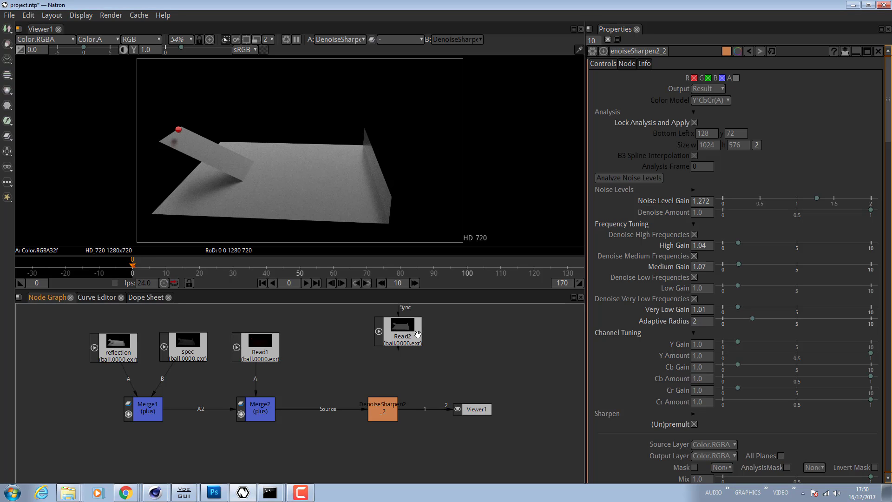
pyautogui.moveTo(418, 335); pyautogui.dragTo(371, 349)
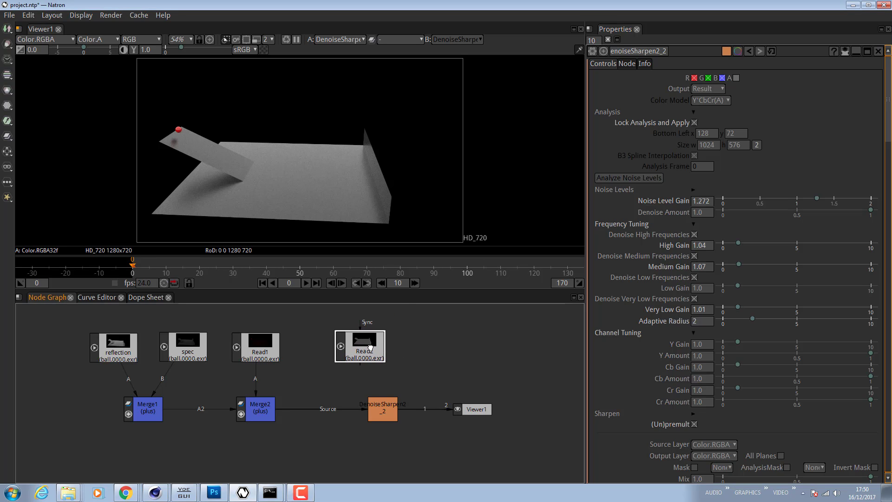
pyautogui.click(435, 360)
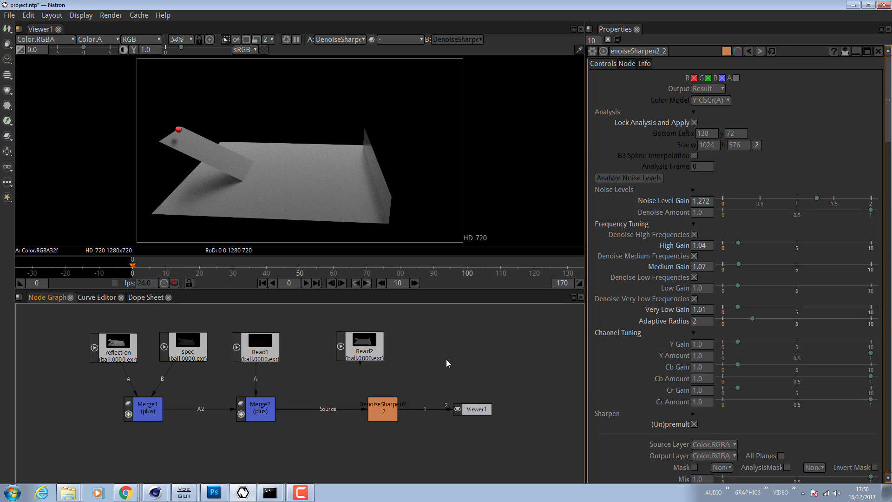
pyautogui.moveTo(281, 348); pyautogui.dragTo(284, 348)
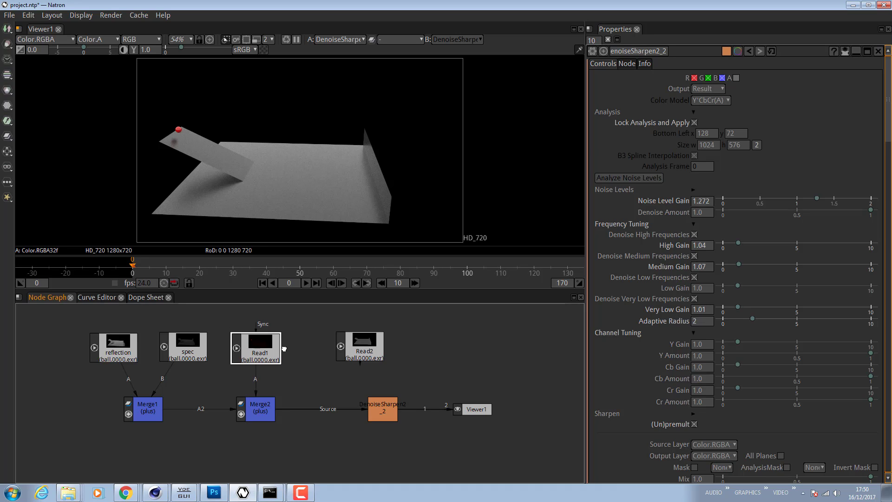
pyautogui.moveTo(366, 353); pyautogui.dragTo(340, 356)
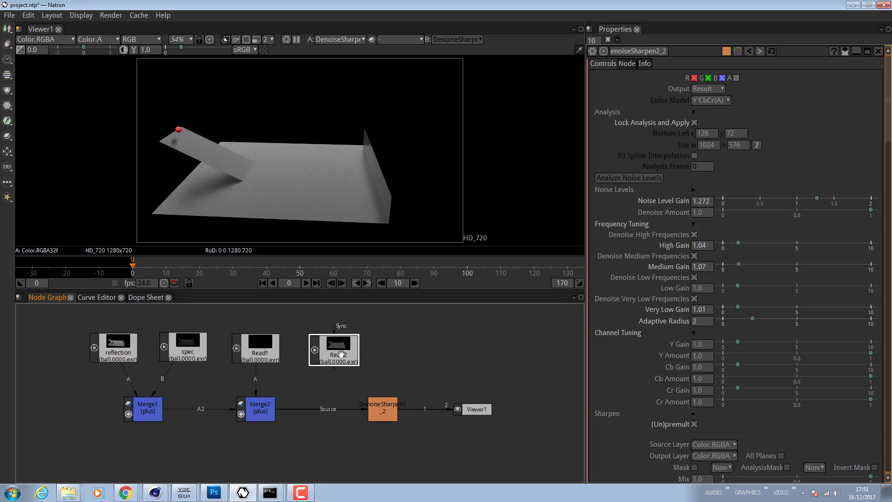
pyautogui.press('Delete')
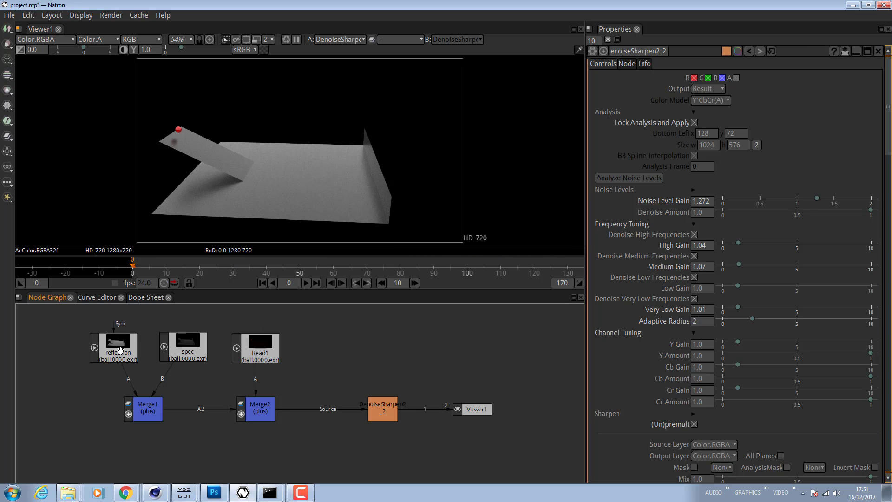
# - Rename the Read1 node as lighting
pyautogui.click(135, 361)
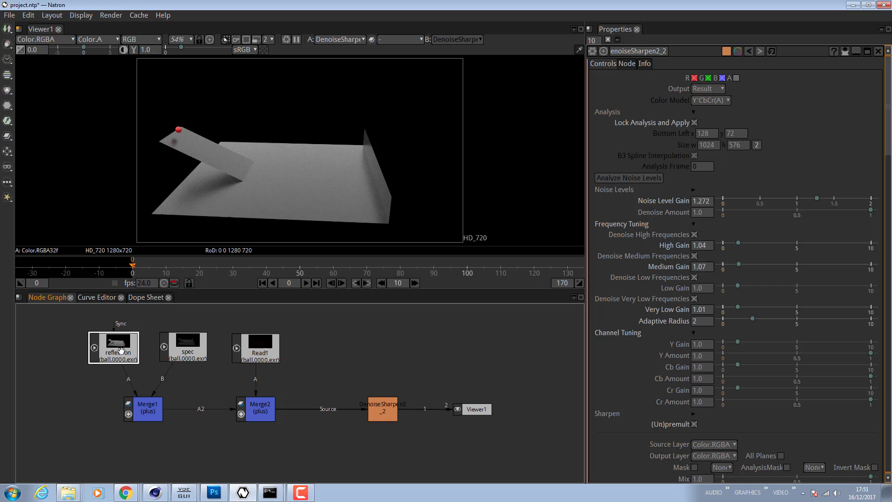
pyautogui.click(187, 346)
pyautogui.doubleClick(264, 355)
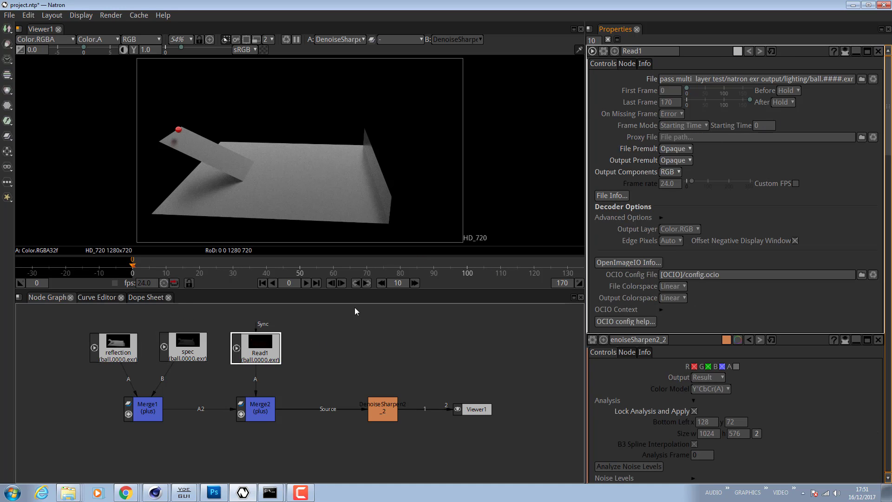
pyautogui.click(630, 51)
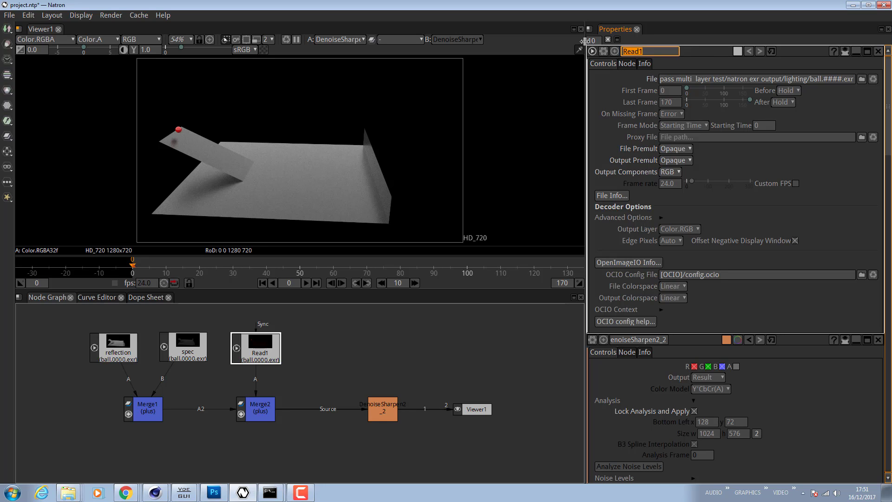
pyautogui.press('BackSpace')
pyautogui.write('lighting')
pyautogui.press('Return')
# - Inspect the pass nodes and open Merge1's properties to check its plus operation
pyautogui.click(400, 348)
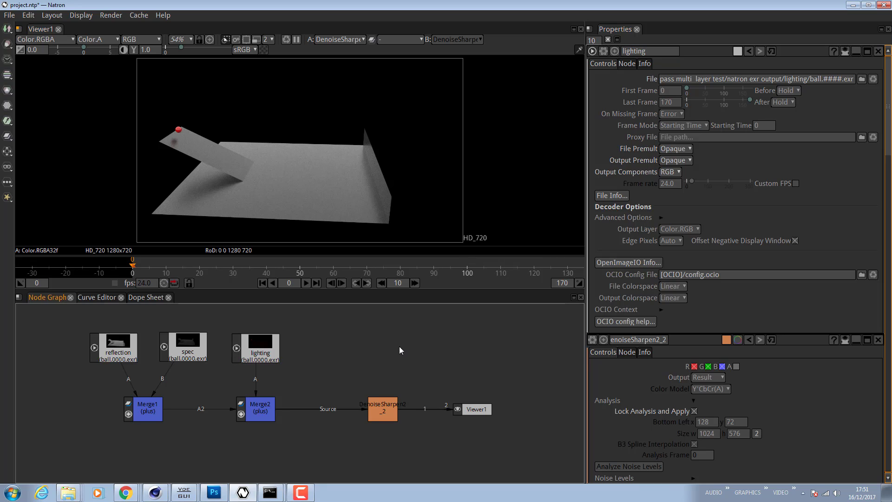
pyautogui.click(173, 357)
pyautogui.click(128, 356)
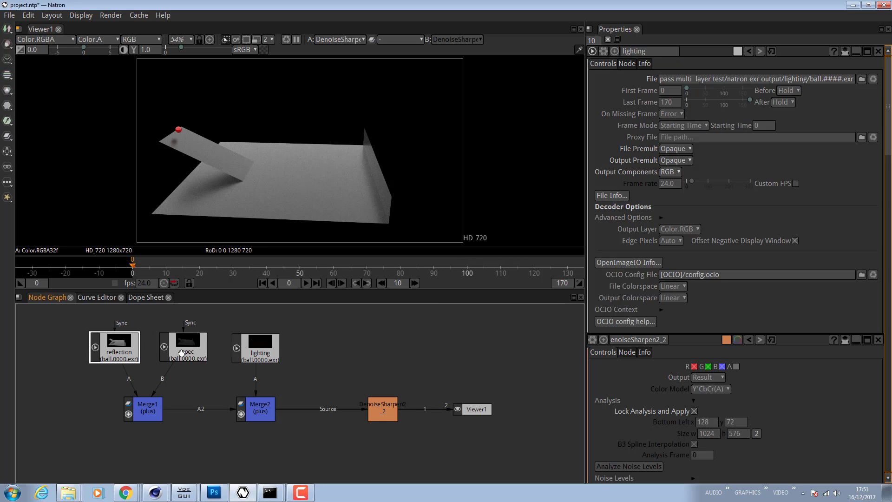
pyautogui.click(181, 349)
pyautogui.click(151, 413)
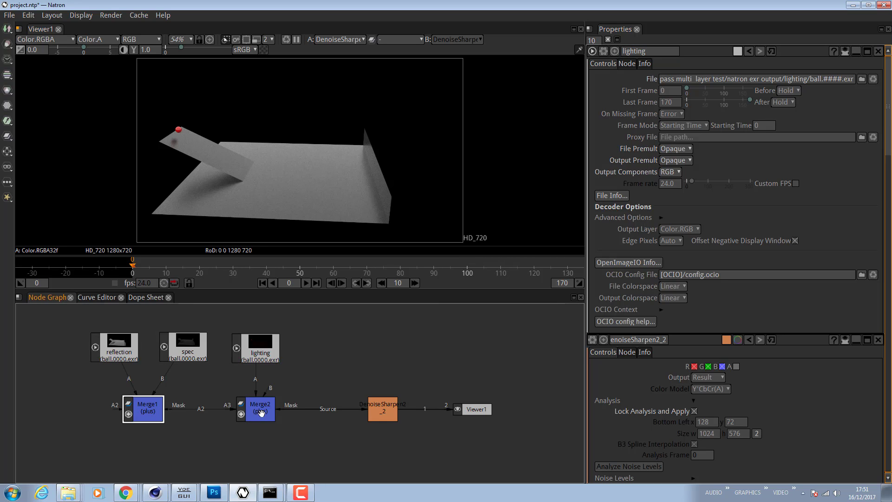
pyautogui.click(241, 421)
pyautogui.click(150, 412)
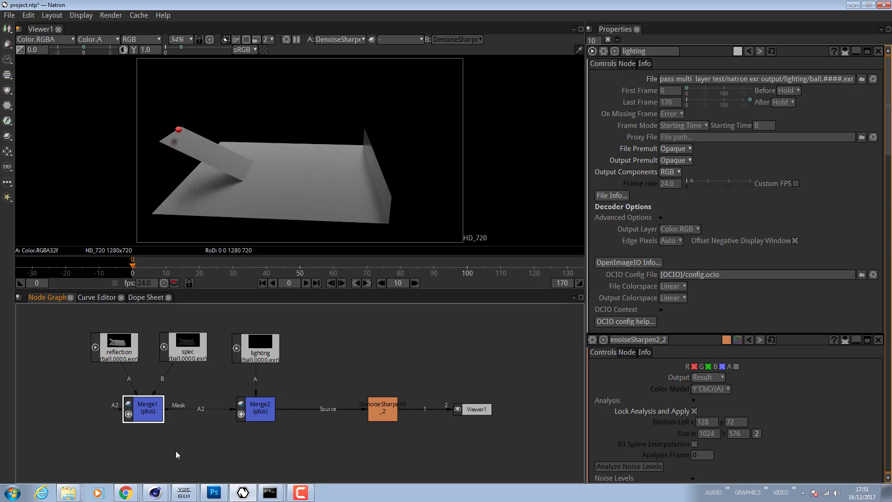
pyautogui.doubleClick(153, 412)
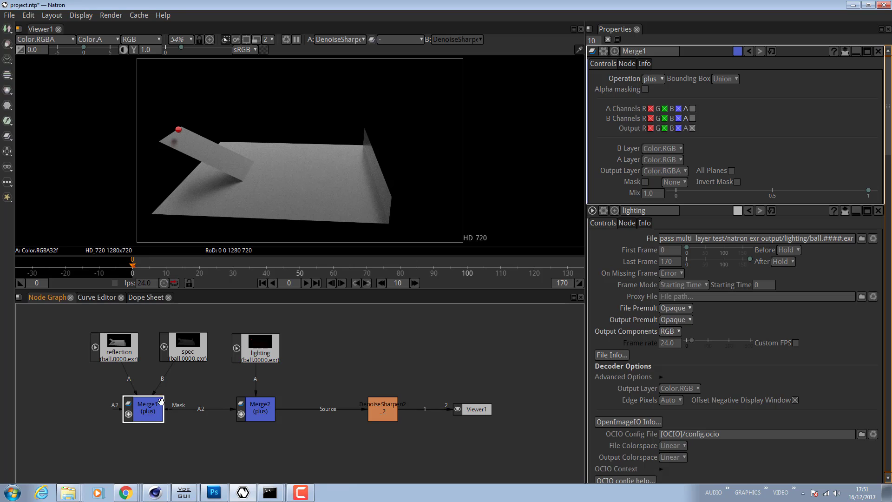
# - Switch to Photoshop to compare the layer blend setup, then return to Natron
pyautogui.click(214, 494)
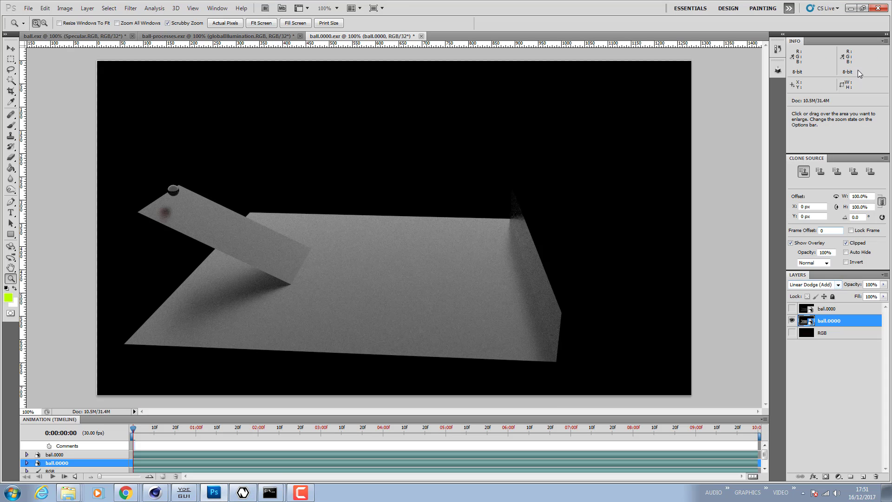
pyautogui.click(851, 8)
pyautogui.click(239, 410)
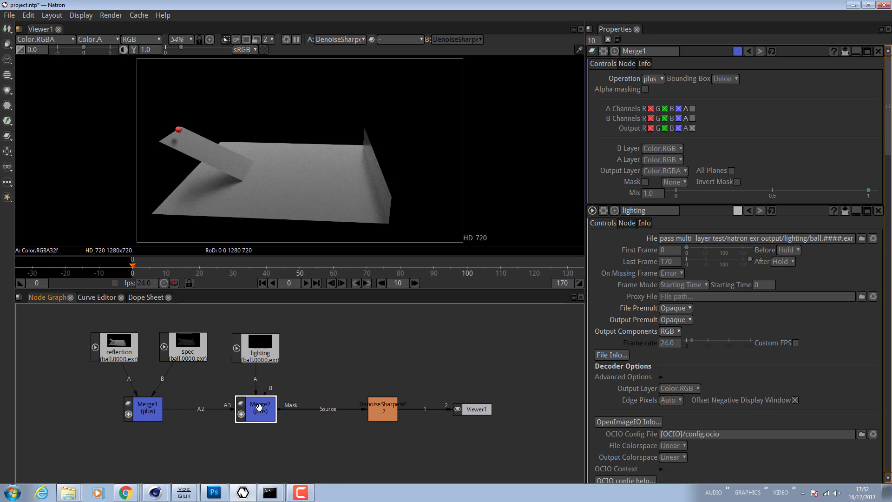
pyautogui.click(146, 412)
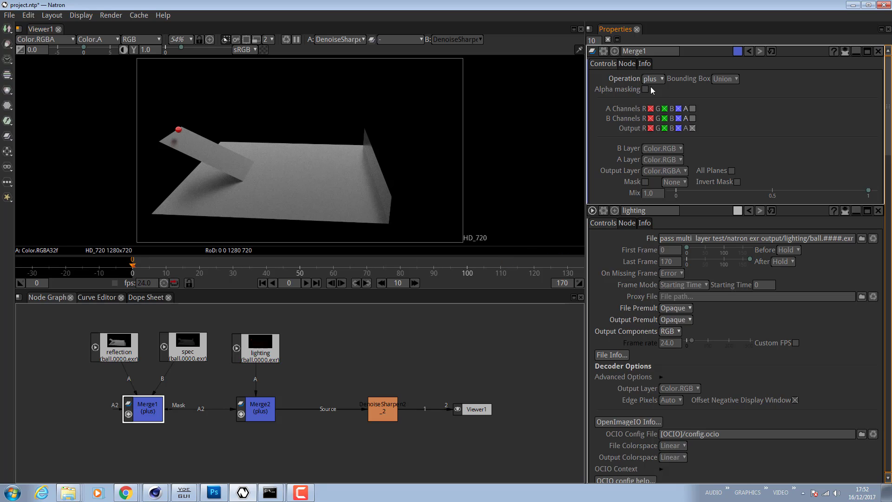
pyautogui.click(217, 491)
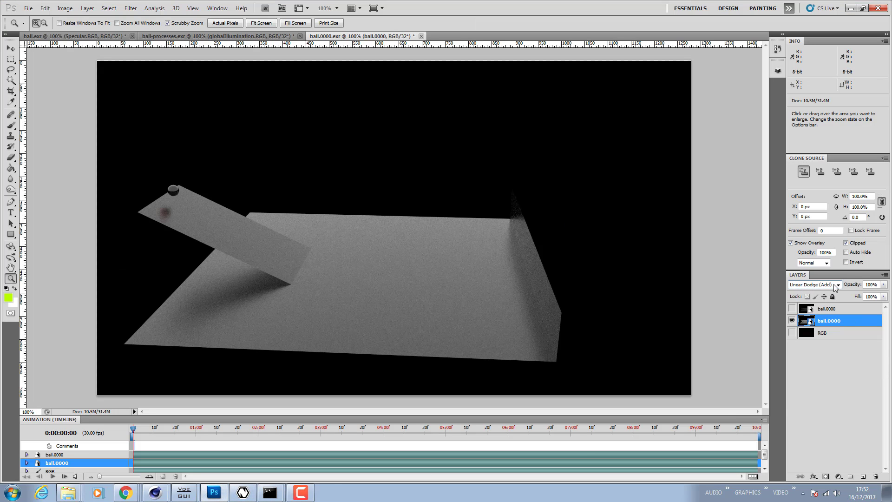
pyautogui.hotkey('alt', 'Tab')
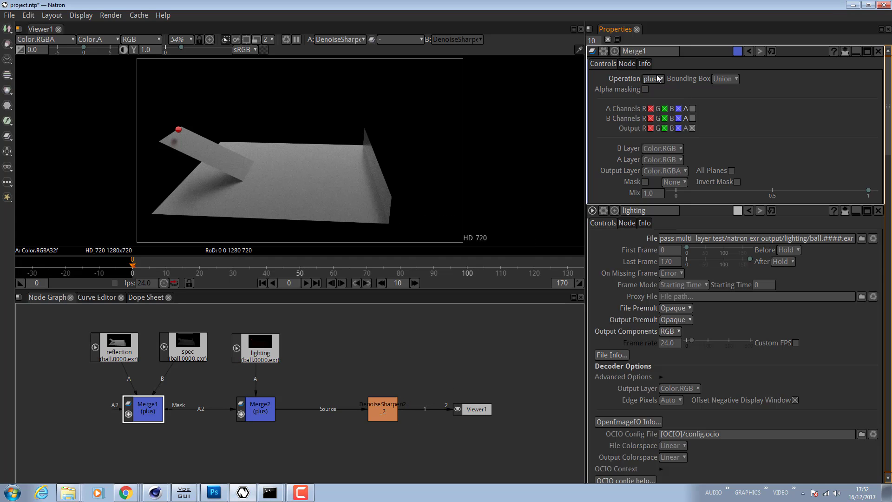
# - Delete the DenoiseSharpen node and move the Viewer node up next to Merge2
pyautogui.click(270, 419)
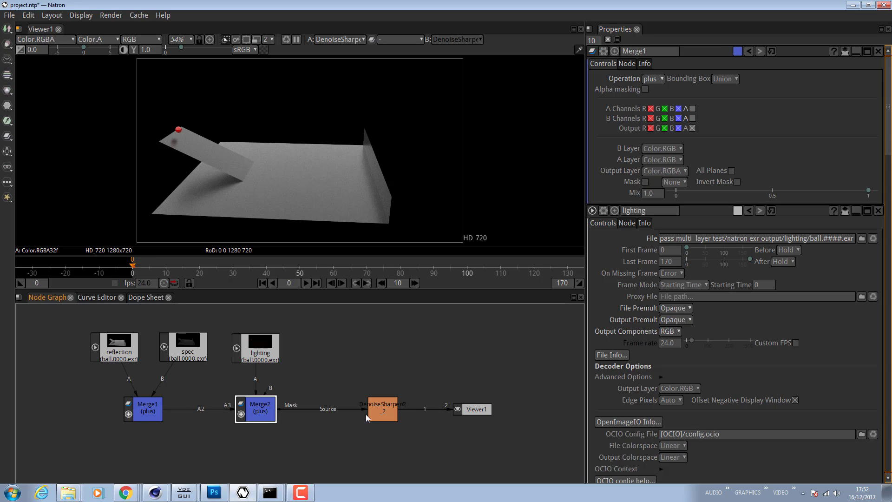
pyautogui.click(391, 408)
pyautogui.press('Delete')
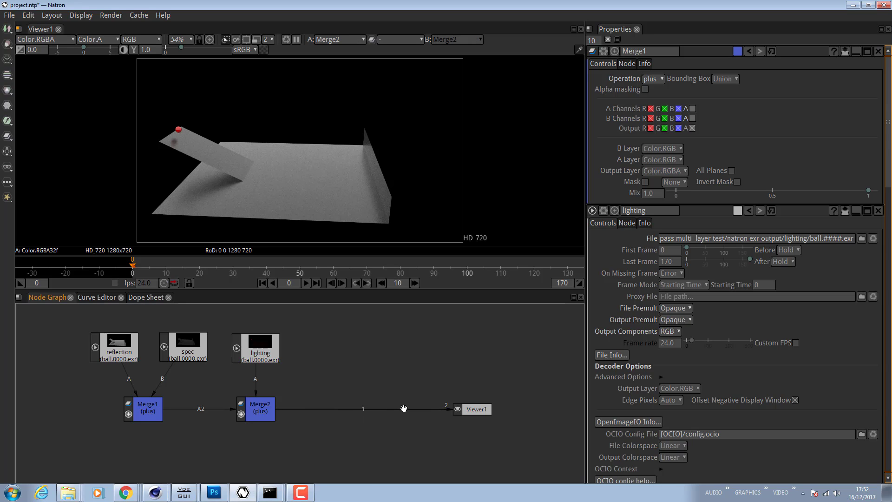
pyautogui.moveTo(478, 409); pyautogui.dragTo(377, 411)
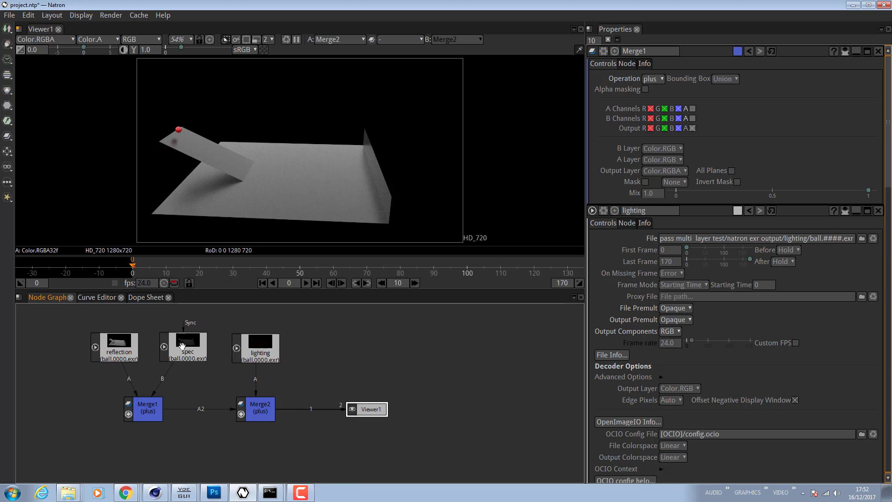
# - Select the pass nodes in turn and open the reflection node's properties
pyautogui.moveTo(188, 348); pyautogui.dragTo(192, 349)
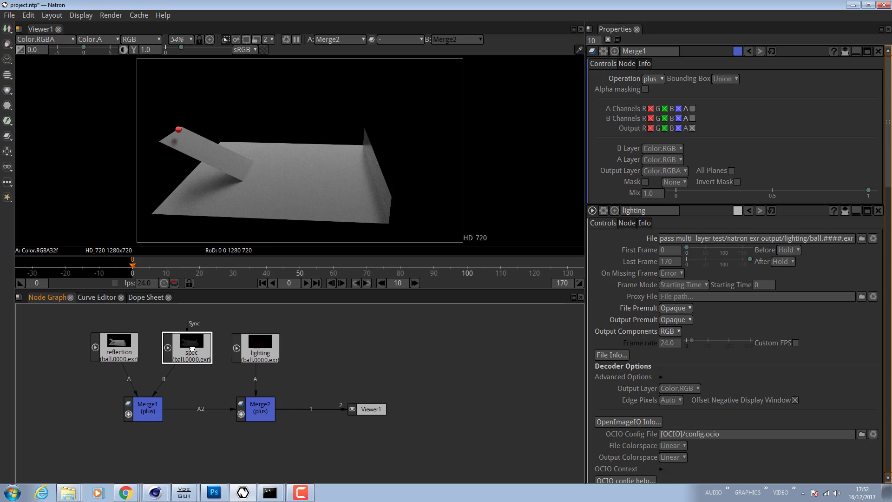
pyautogui.click(125, 348)
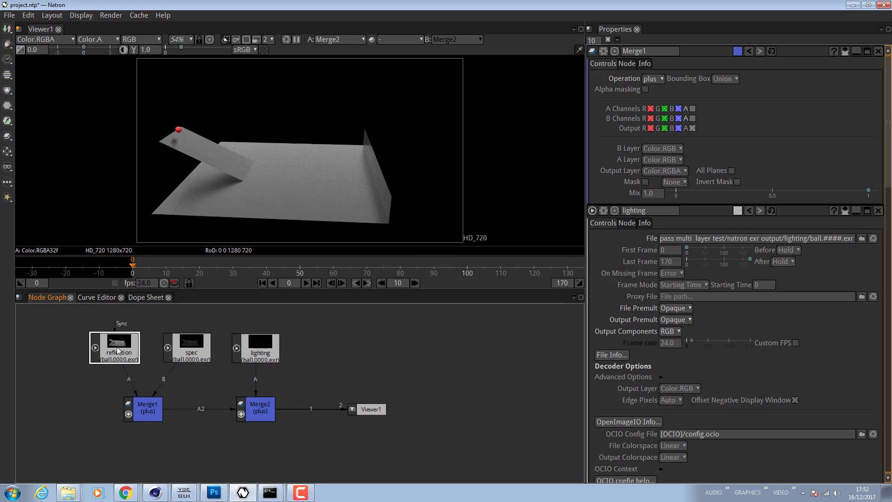
pyautogui.click(191, 352)
pyautogui.click(256, 354)
pyautogui.click(122, 347)
pyautogui.click(194, 356)
pyautogui.click(260, 355)
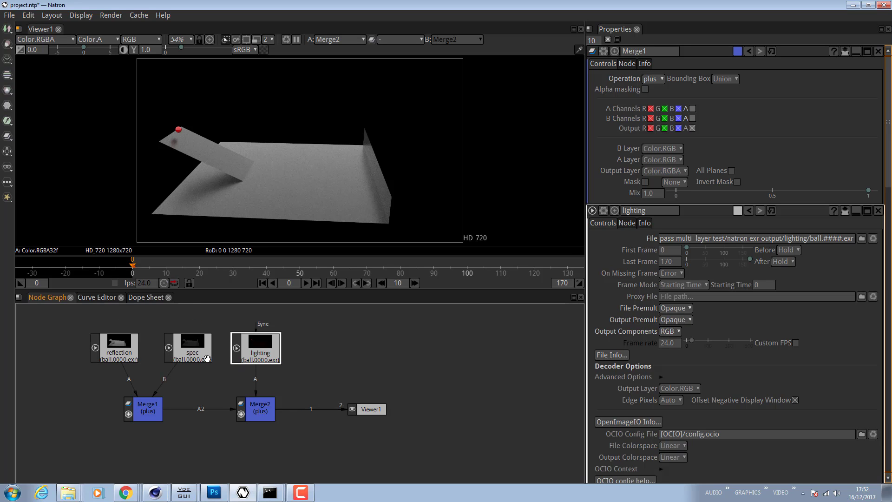
pyautogui.click(128, 353)
pyautogui.click(307, 348)
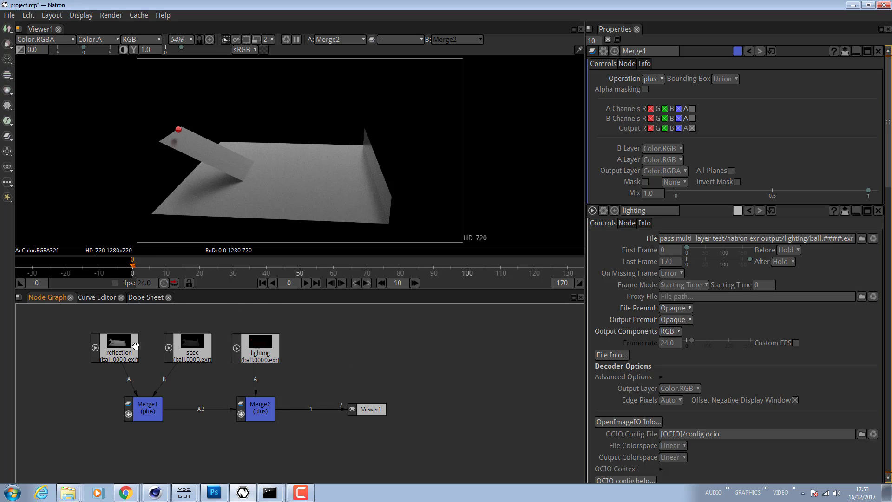
pyautogui.doubleClick(120, 349)
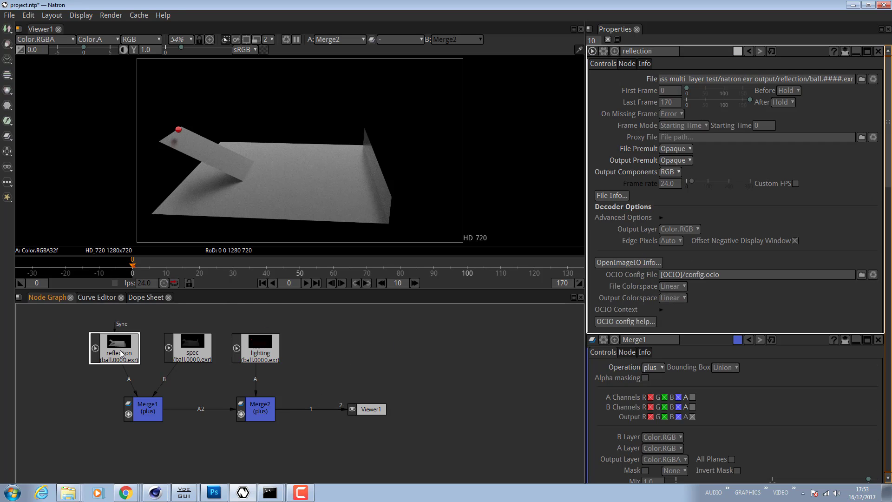
# - Start adding a Read node and browse up to the natron exr output folder
pyautogui.rightClick(375, 362)
pyautogui.moveTo(444, 233)
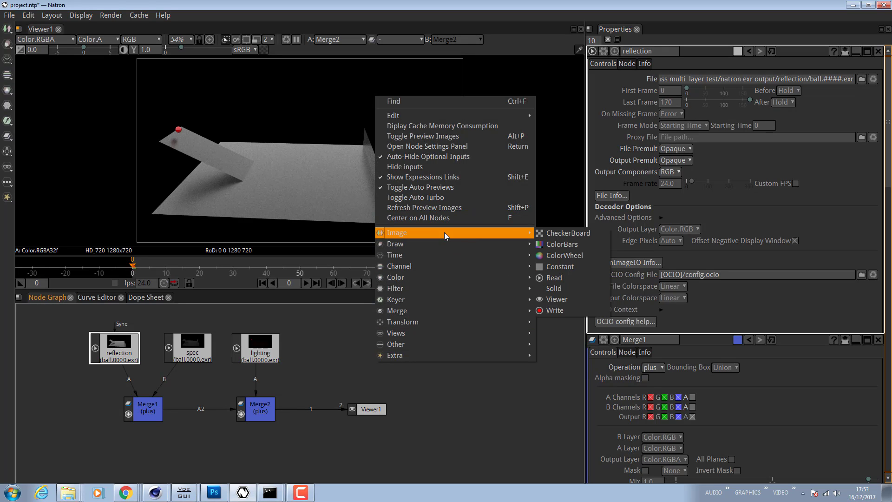
pyautogui.click(567, 278)
pyautogui.moveTo(476, 148); pyautogui.dragTo(488, 205)
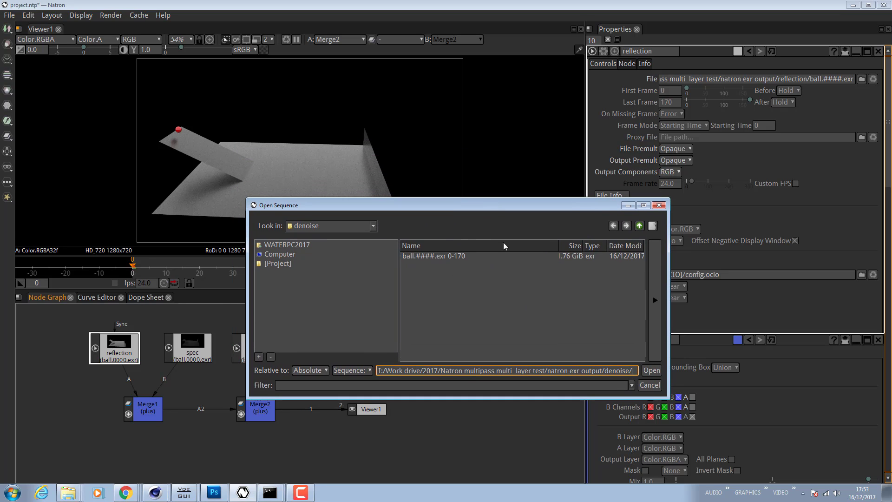
pyautogui.click(640, 227)
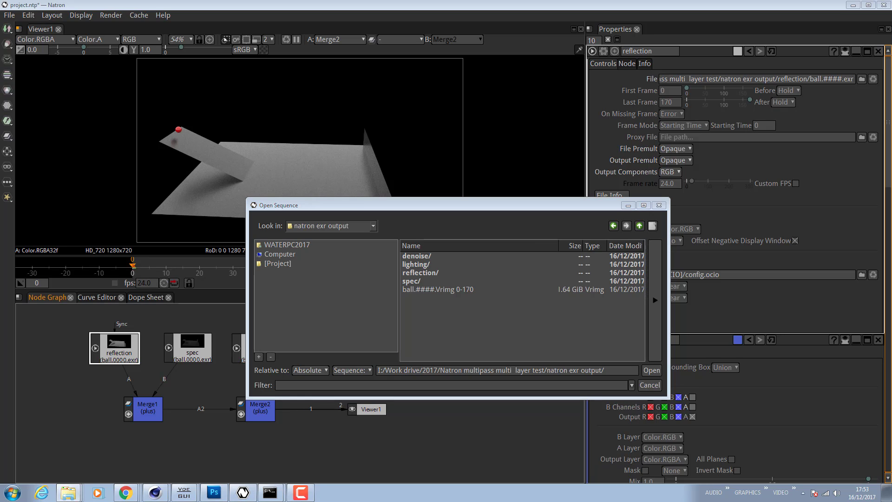
# - Browse the denoise, lighting, reflection and spec render folders in Windows Explorer to check their contents
pyautogui.moveTo(76, 496)
pyautogui.moveTo(891, 72); pyautogui.dragTo(522, 73)
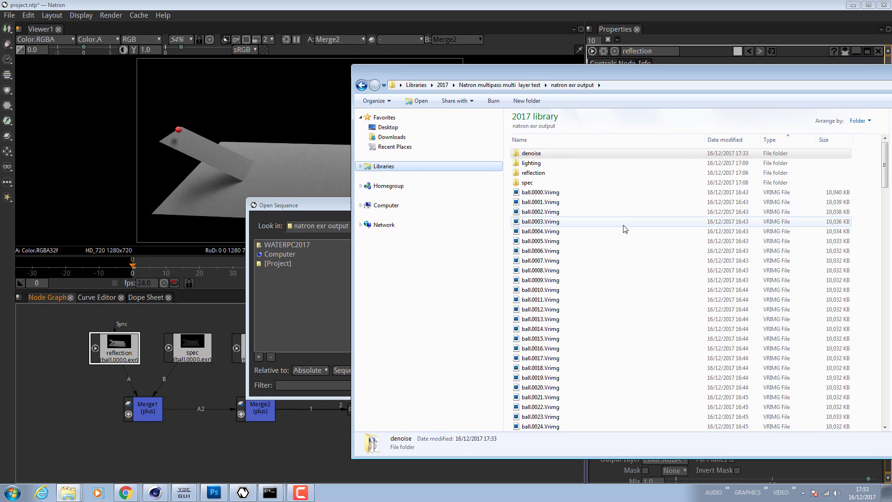
pyautogui.click(532, 164)
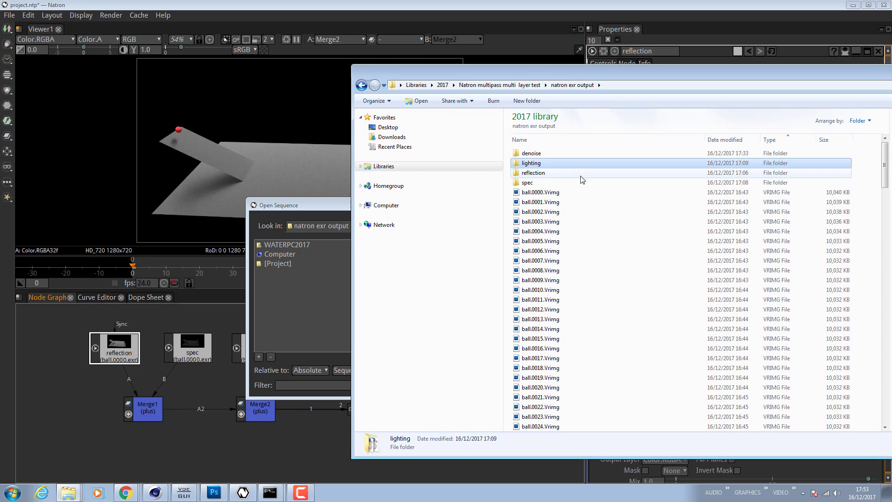
pyautogui.click(545, 174)
pyautogui.click(533, 182)
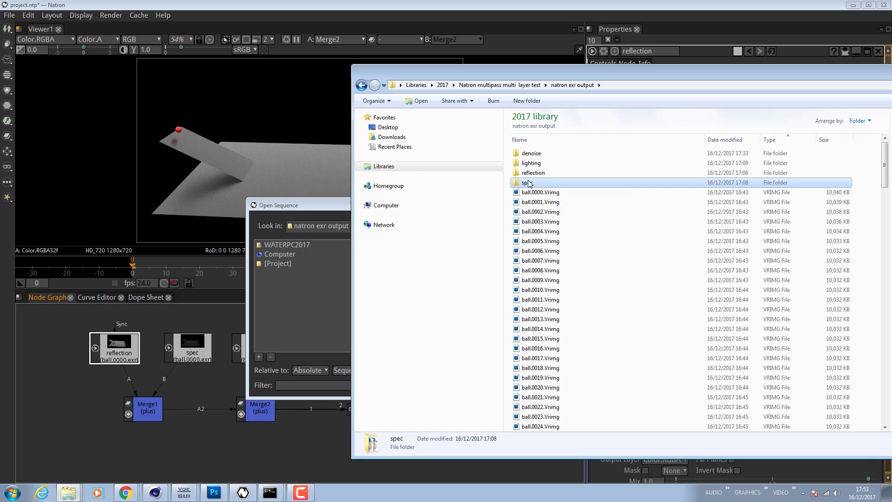
pyautogui.doubleClick(534, 164)
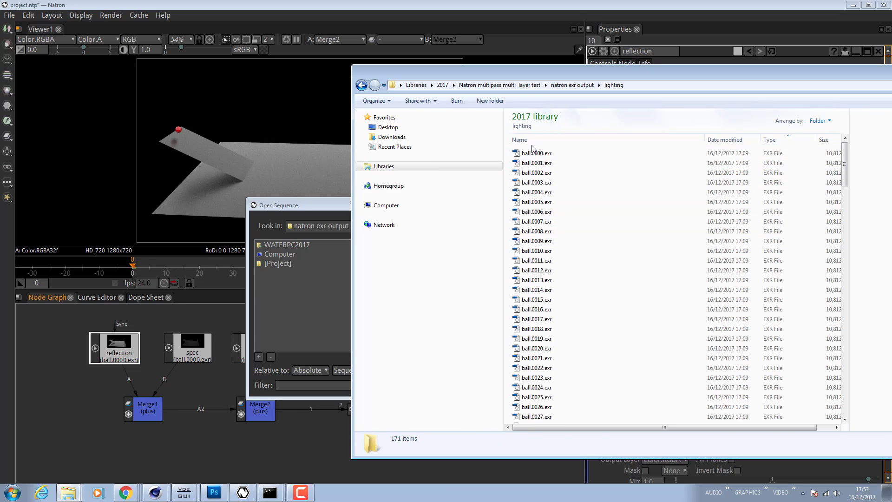
pyautogui.click(538, 155)
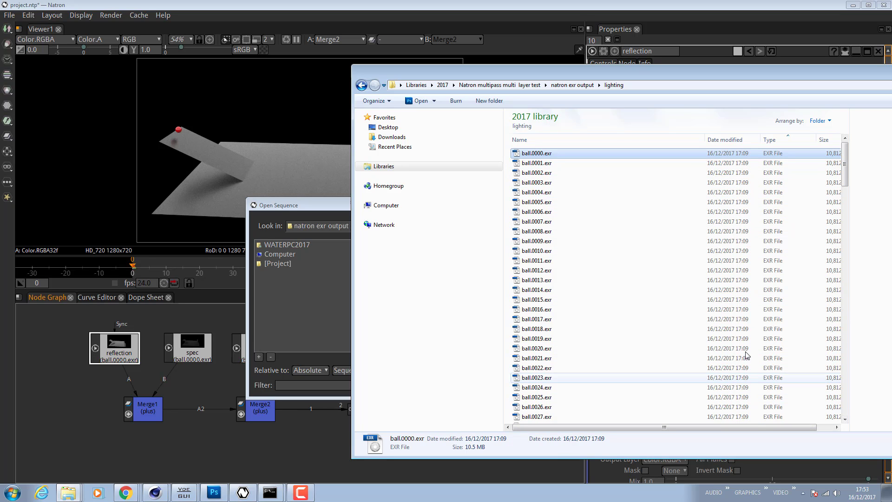
pyautogui.click(361, 85)
pyautogui.doubleClick(533, 172)
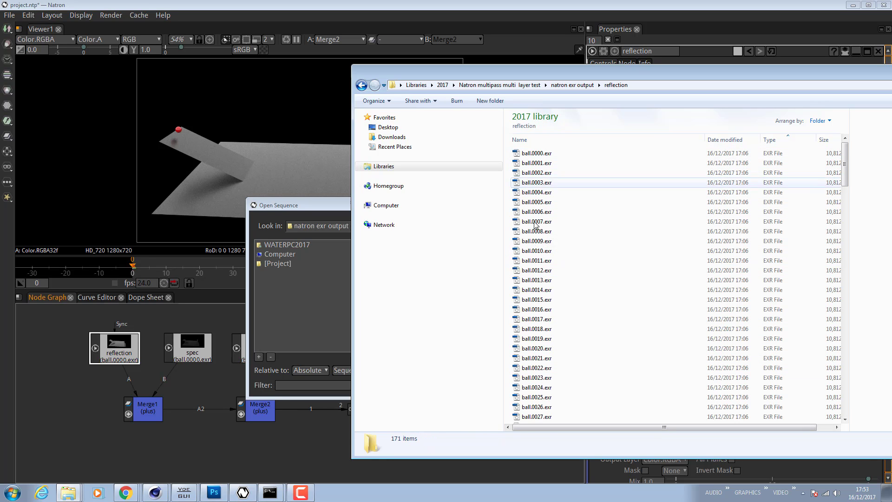
pyautogui.click(361, 85)
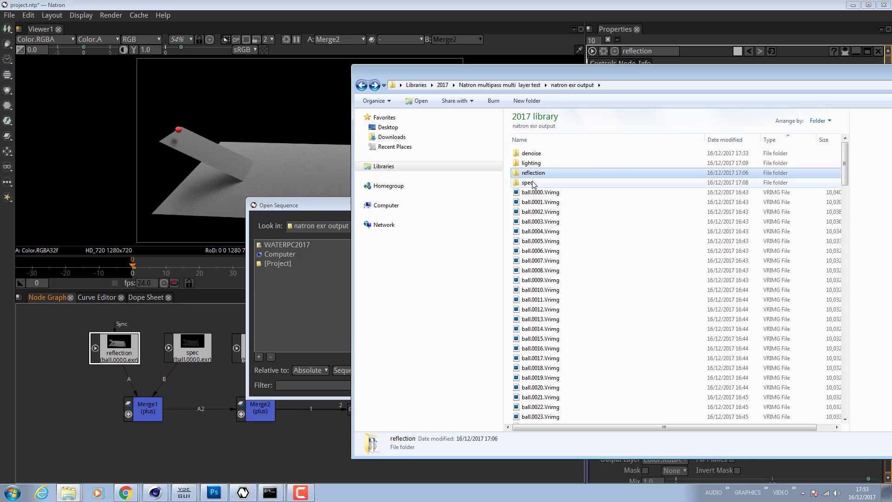
pyautogui.click(534, 181)
pyautogui.press('Up')
pyautogui.press('Up')
pyautogui.press('Down')
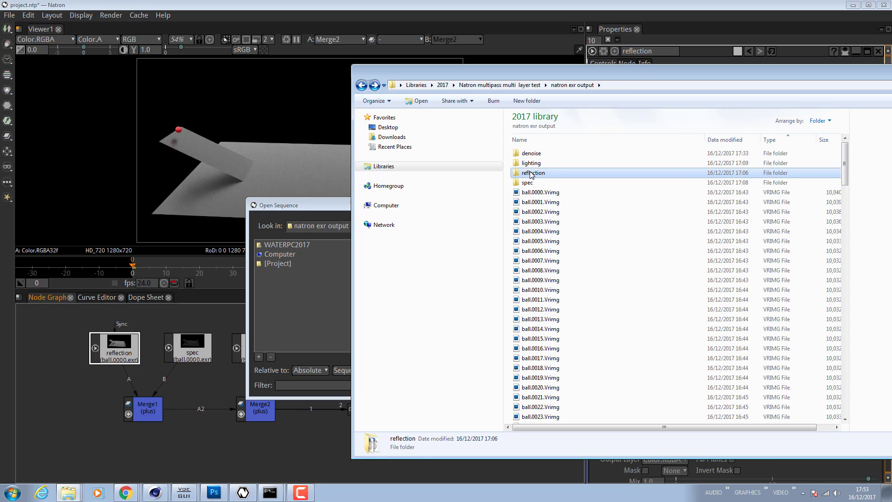
pyautogui.press('Down')
pyautogui.moveTo(516, 76); pyautogui.dragTo(891, 176)
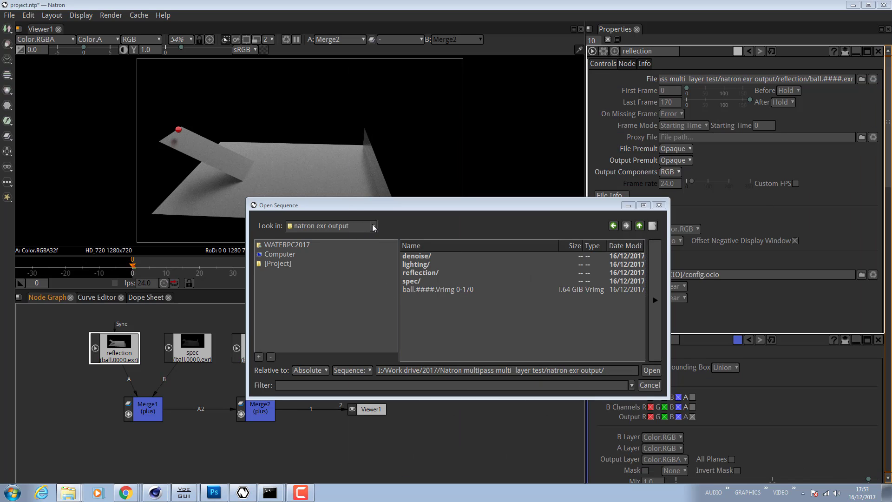
# - Load the lighting folder's ball.####.exr sequence (0-170) into the new Read node and nudge the lighting node into place
pyautogui.doubleClick(424, 264)
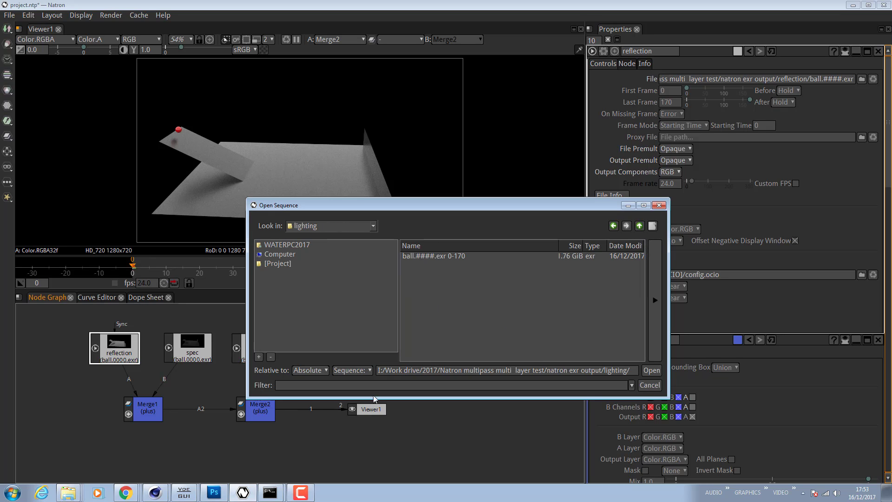
pyautogui.click(365, 369)
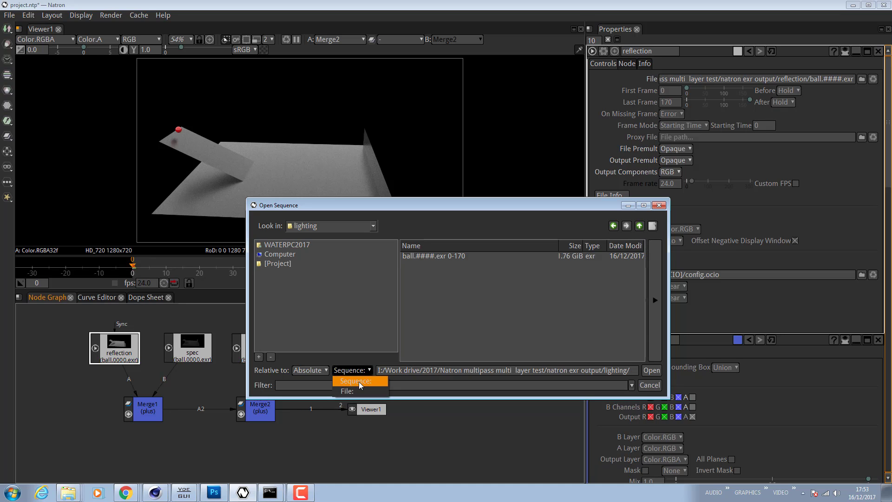
pyautogui.click(357, 391)
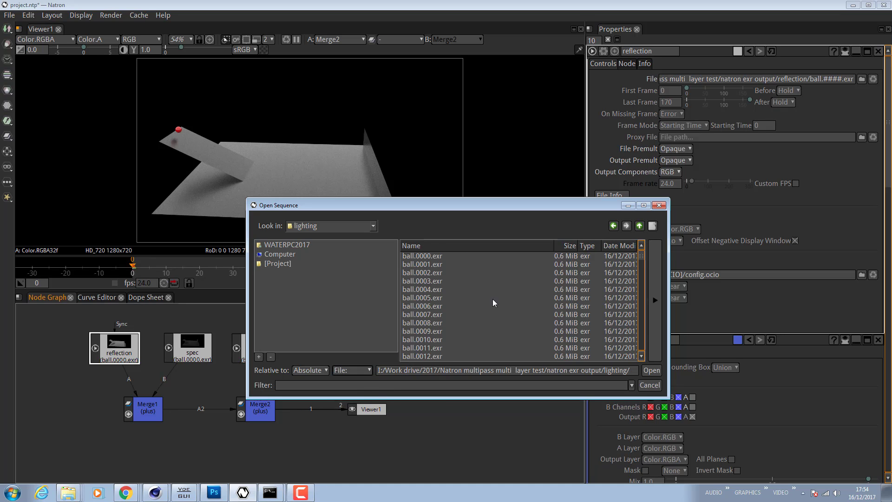
pyautogui.click(366, 367)
pyautogui.click(358, 359)
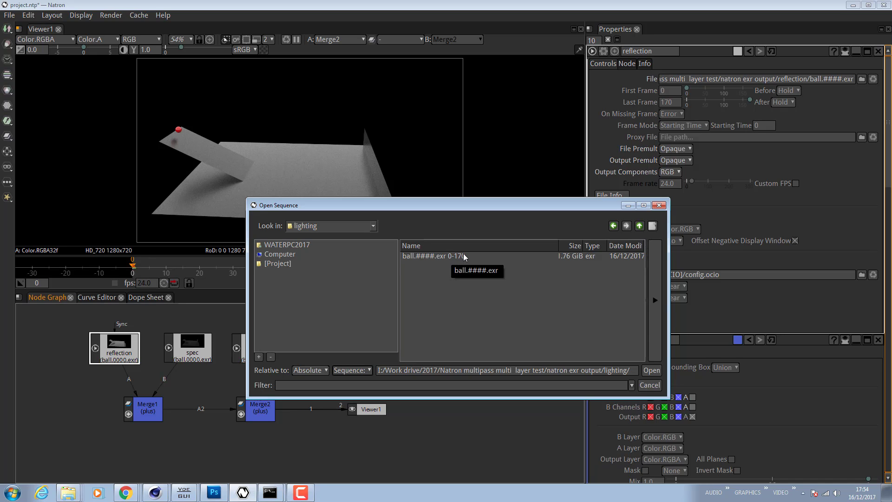
pyautogui.click(431, 255)
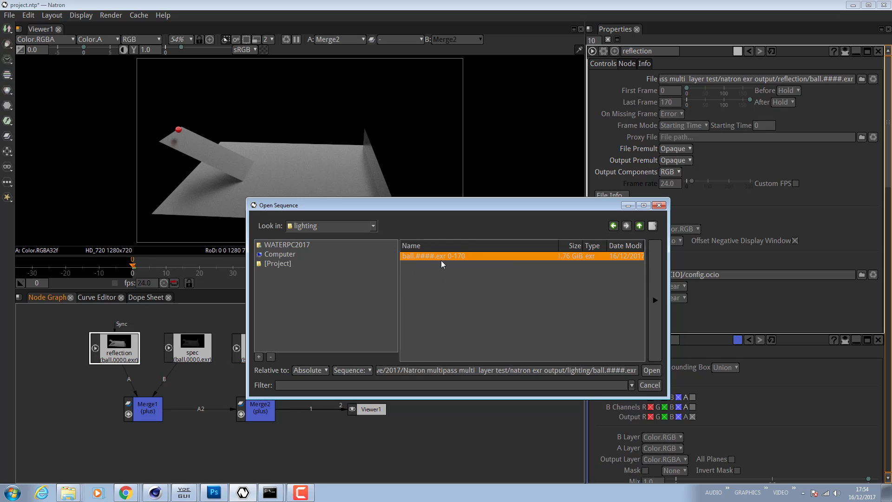
pyautogui.click(660, 205)
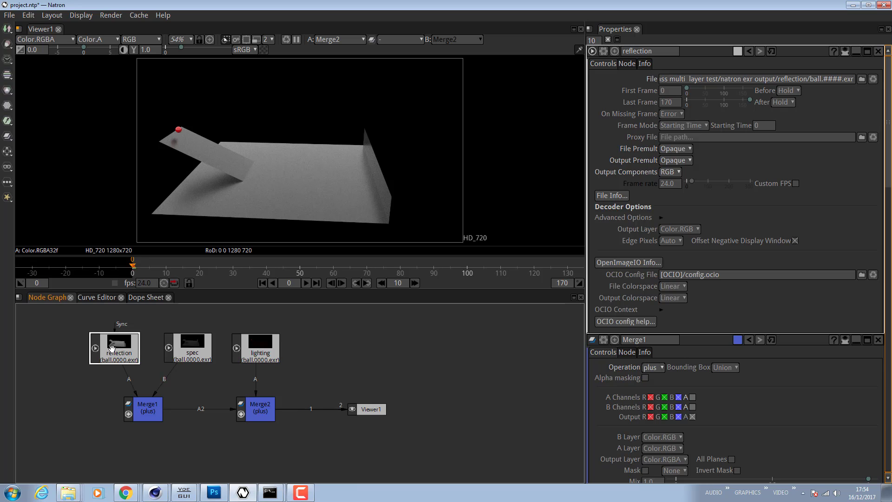
pyautogui.click(259, 348)
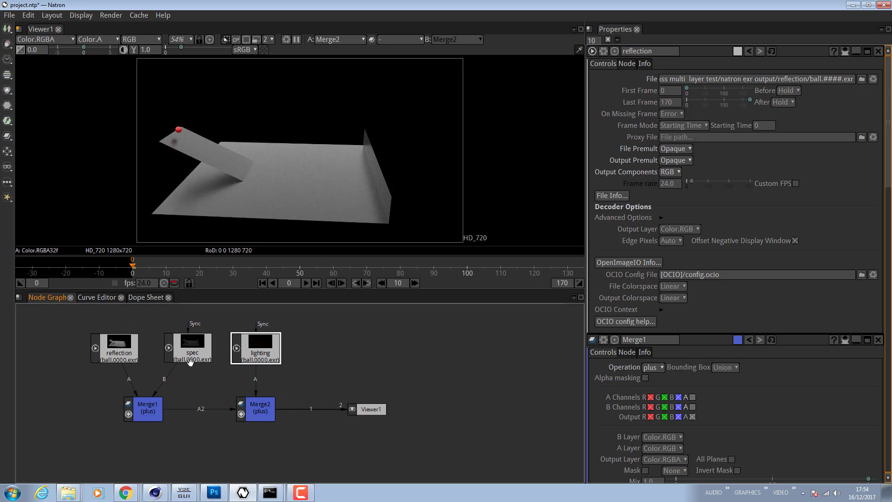
pyautogui.click(260, 351)
pyautogui.moveTo(261, 351); pyautogui.dragTo(263, 349)
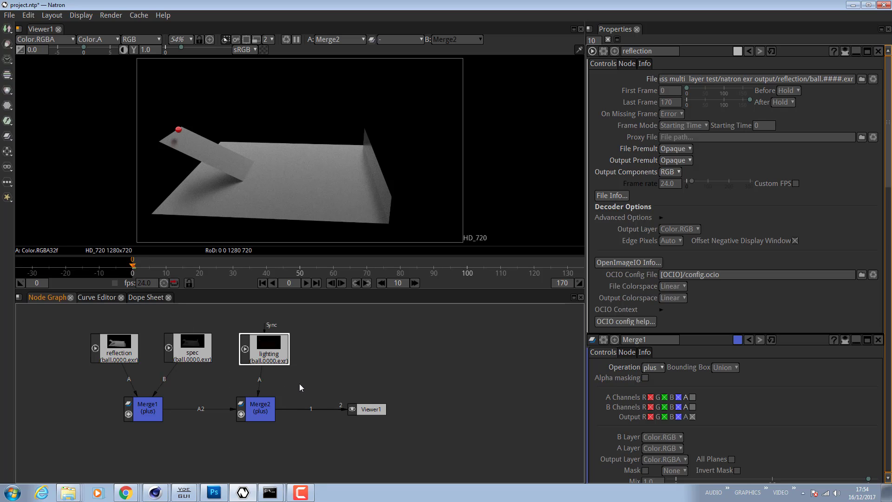
pyautogui.click(377, 374)
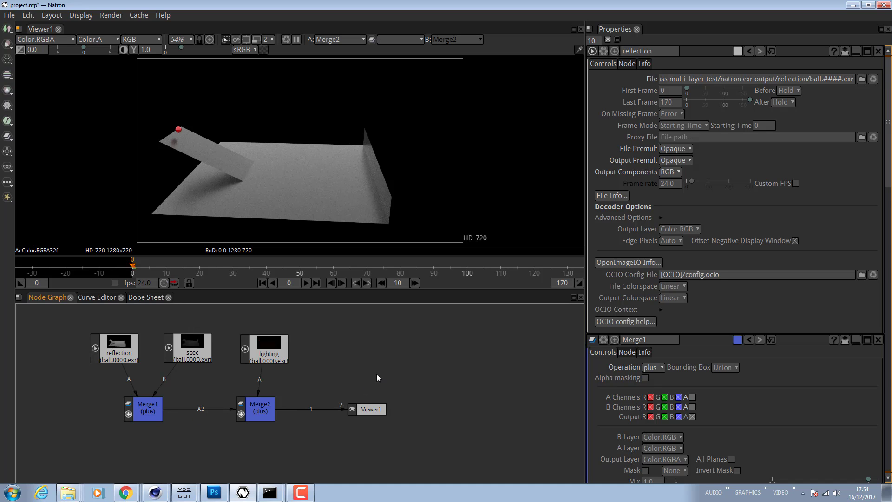
# - Add an over Merge node, paste a duplicate of it, and connect the copy's input to the first merge
pyautogui.press('m')
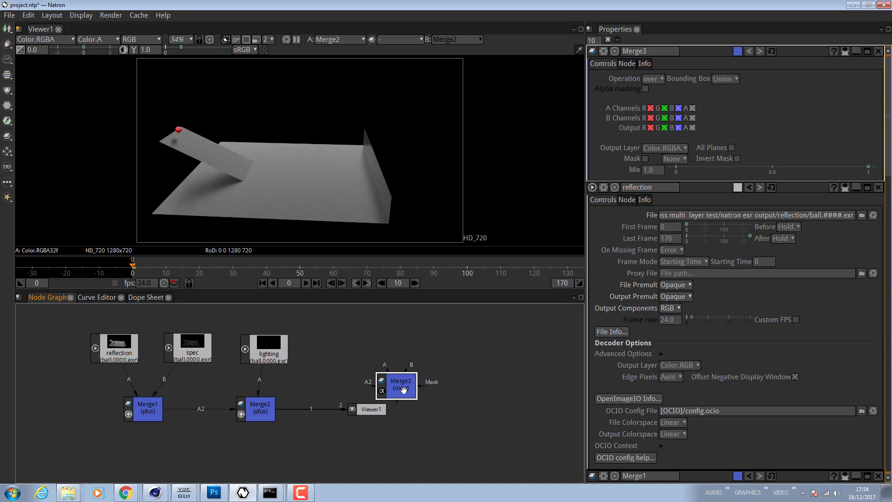
pyautogui.moveTo(402, 390); pyautogui.dragTo(394, 360)
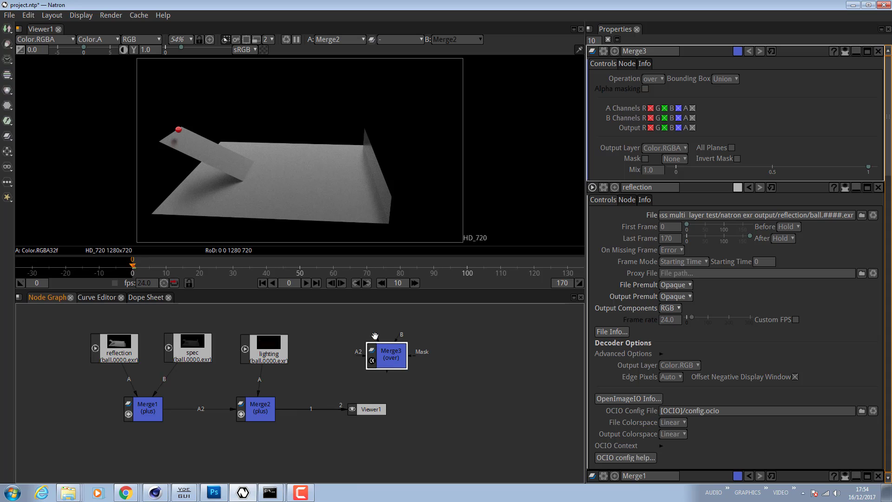
pyautogui.moveTo(375, 341); pyautogui.dragTo(349, 315)
pyautogui.click(177, 350)
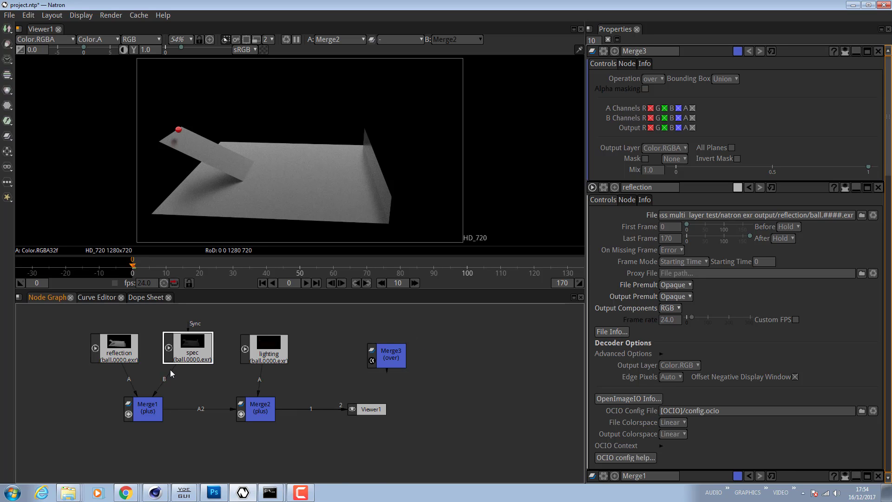
pyautogui.moveTo(398, 364); pyautogui.dragTo(386, 363)
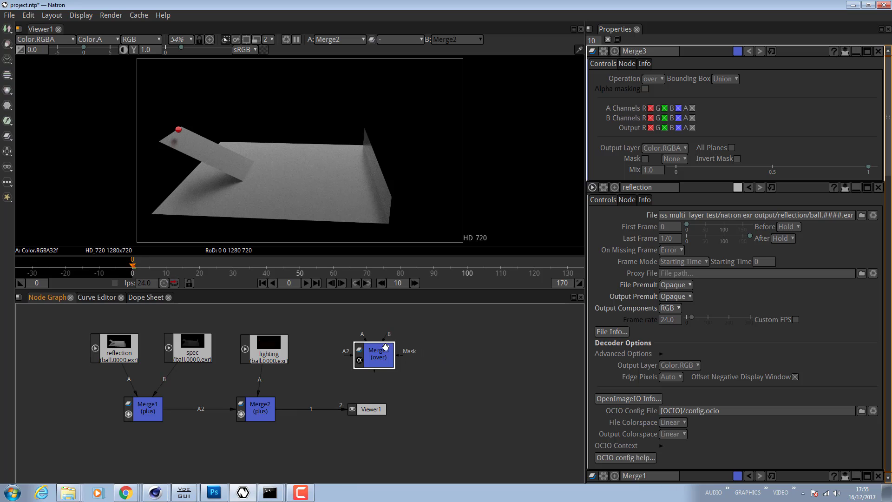
pyautogui.hotkey('ctrl', 'c')
pyautogui.hotkey('ctrl', 'v')
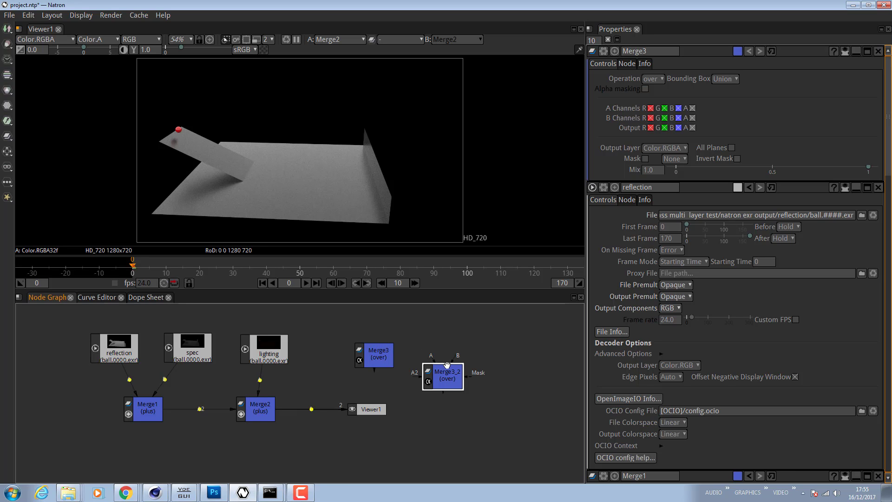
pyautogui.moveTo(450, 379); pyautogui.dragTo(413, 358)
pyautogui.moveTo(468, 355); pyautogui.dragTo(470, 346)
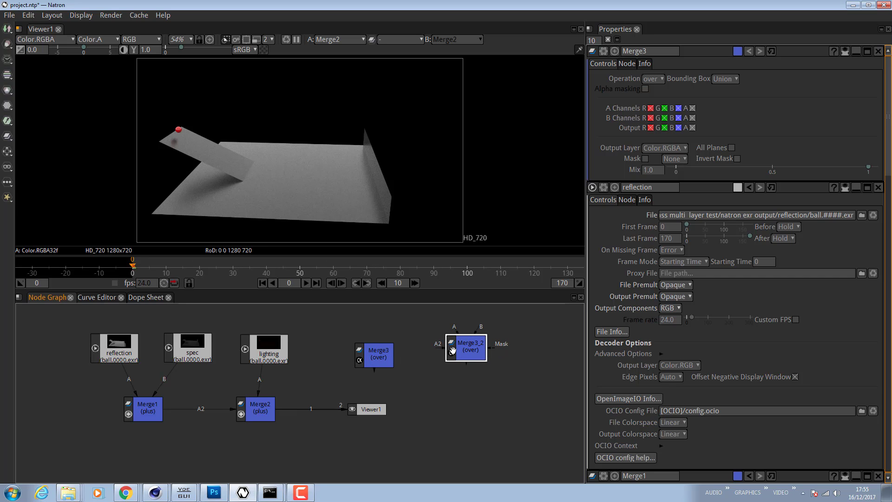
pyautogui.moveTo(373, 370); pyautogui.dragTo(385, 397)
pyautogui.moveTo(413, 352); pyautogui.dragTo(387, 352)
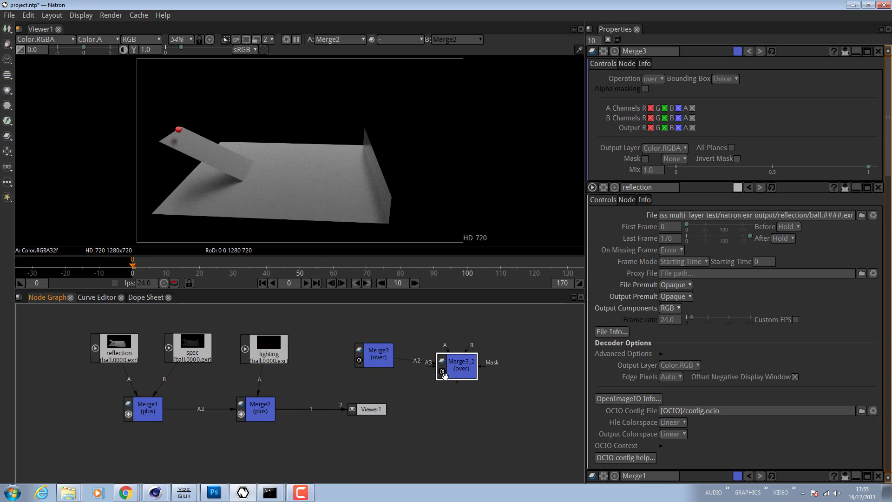
pyautogui.moveTo(454, 378); pyautogui.dragTo(457, 367)
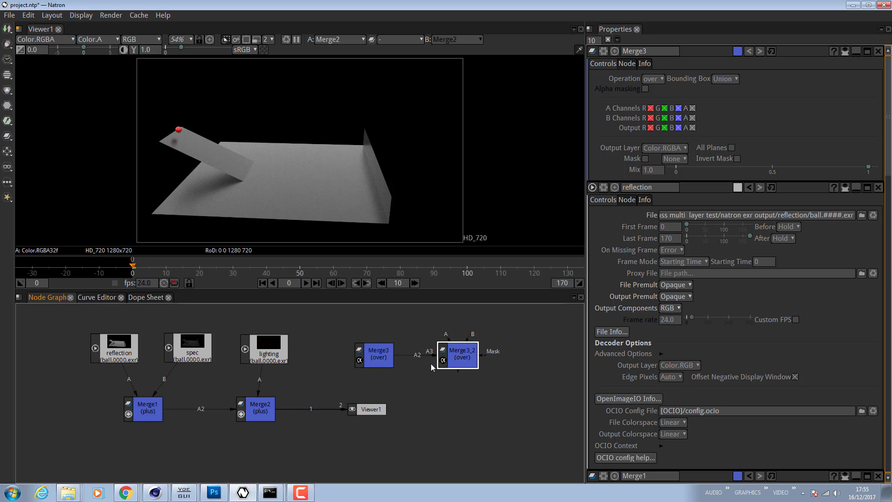
pyautogui.click(378, 357)
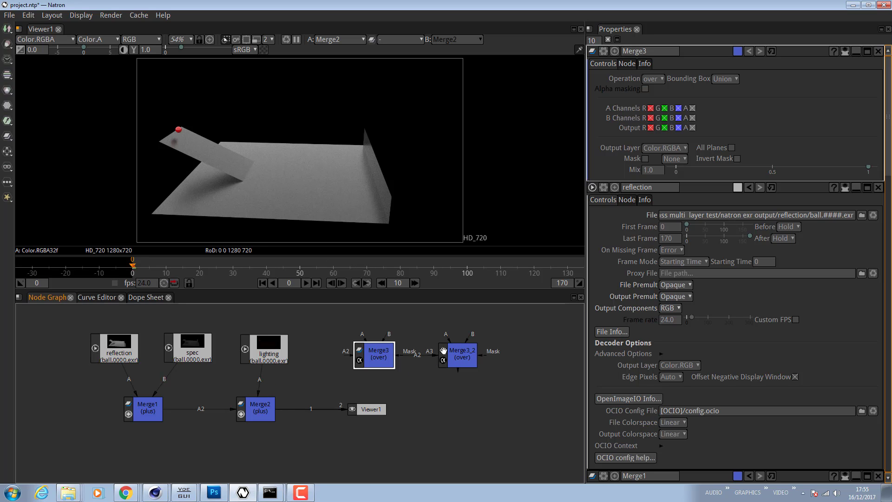
# - Select both added Merge nodes and delete them
pyautogui.click(661, 78)
pyautogui.click(776, 102)
pyautogui.moveTo(506, 342); pyautogui.dragTo(358, 369)
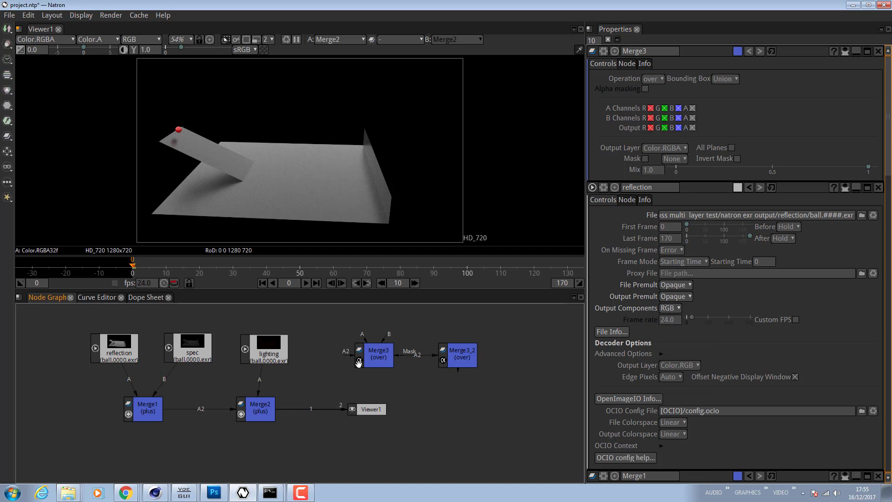
pyautogui.moveTo(504, 330); pyautogui.dragTo(348, 371)
pyautogui.press('Delete')
pyautogui.rightClick(397, 361)
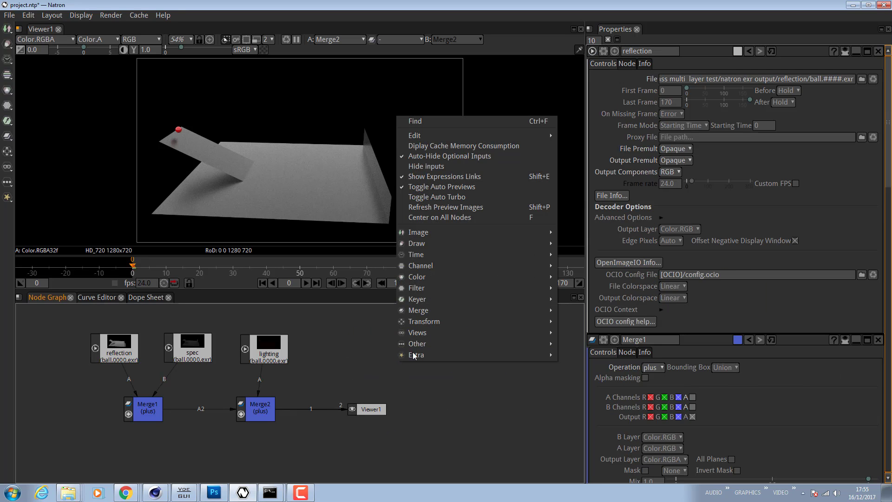
pyautogui.moveTo(456, 236)
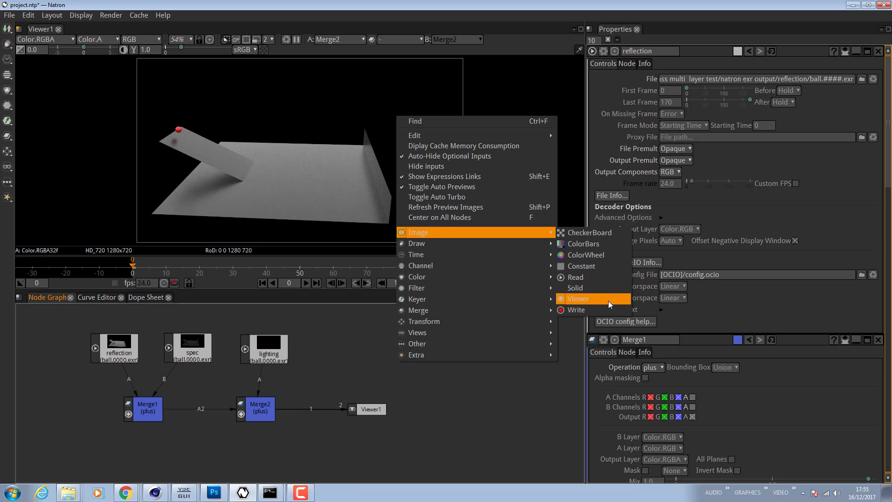
pyautogui.click(522, 398)
# - Rearrange the node graph, moving Merge1 down, the lighting node and Viewer right, and Merge2 down beside Merge1
pyautogui.moveTo(356, 414); pyautogui.dragTo(259, 409)
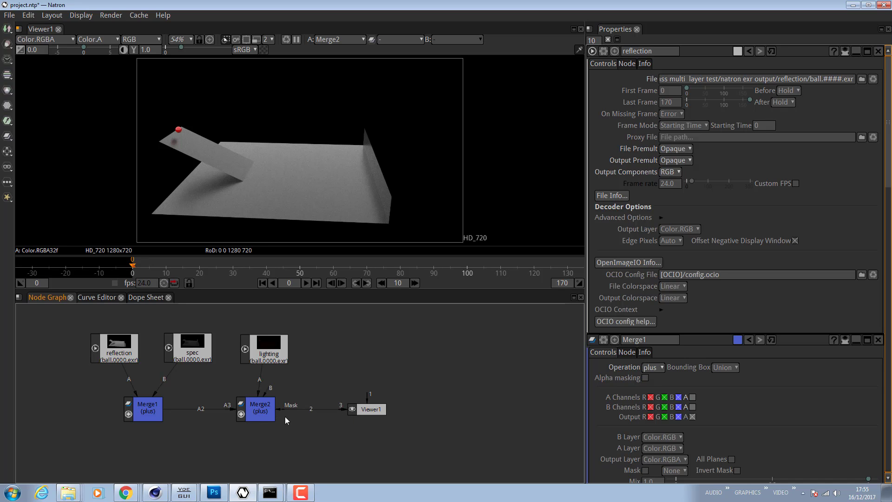
pyautogui.click(374, 414)
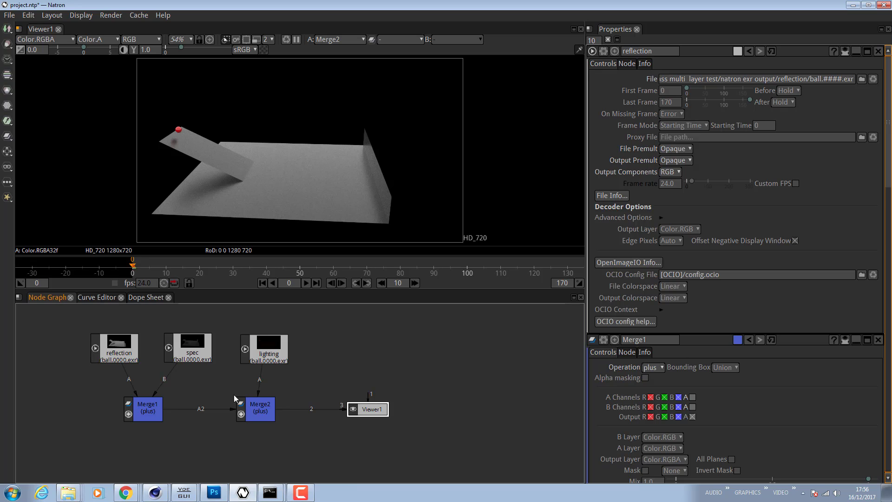
pyautogui.moveTo(149, 412); pyautogui.dragTo(145, 441)
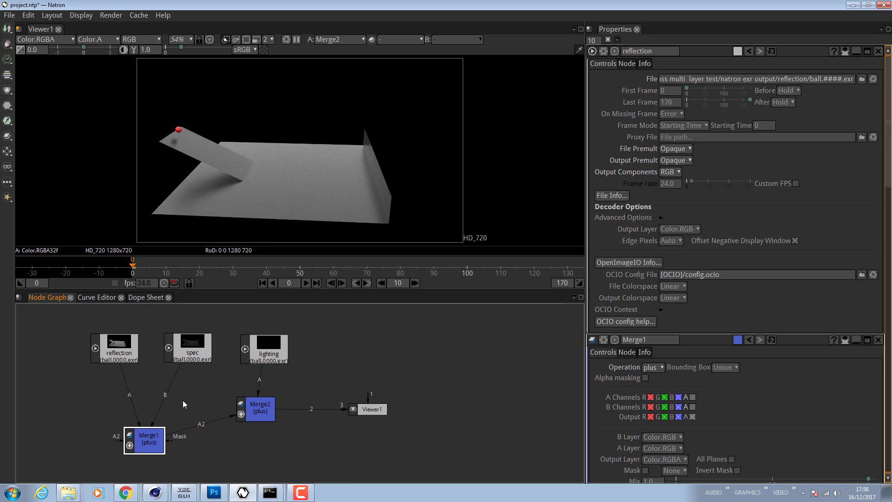
pyautogui.click(198, 343)
pyautogui.moveTo(198, 343); pyautogui.dragTo(196, 341)
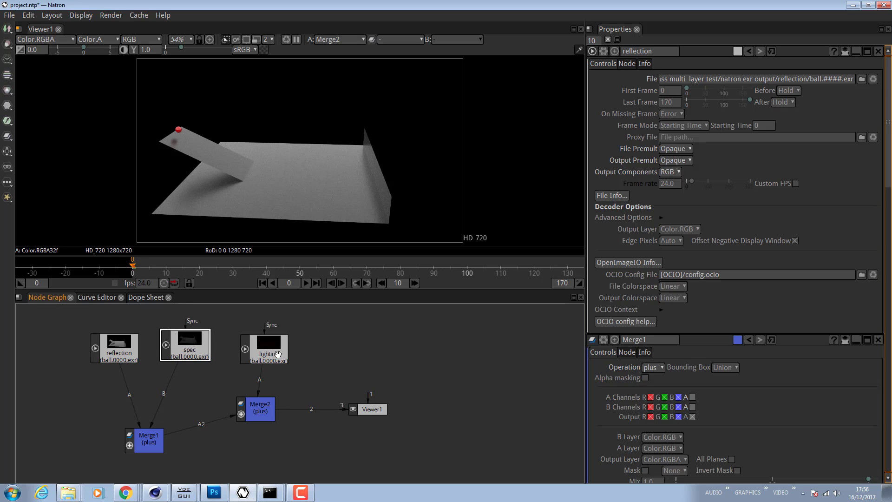
pyautogui.moveTo(278, 355); pyautogui.dragTo(316, 349)
pyautogui.moveTo(372, 409); pyautogui.dragTo(416, 420)
pyautogui.click(271, 413)
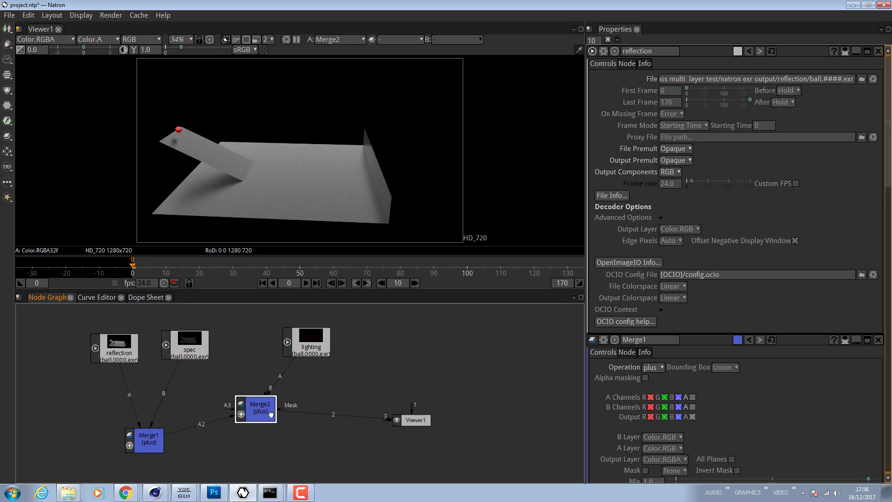
pyautogui.moveTo(271, 413); pyautogui.dragTo(303, 433)
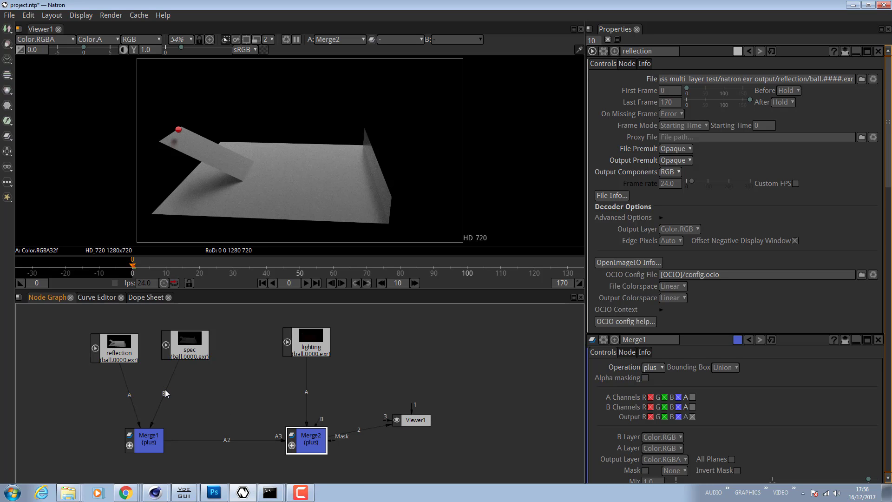
# - Add dots on the reflection and spec links into Merge1 and move both Read nodes up to straighten the links
pyautogui.click(165, 394)
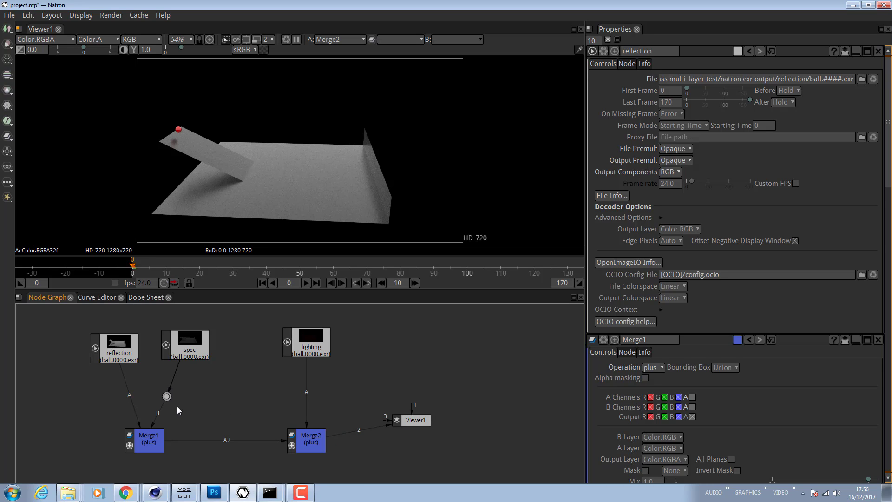
pyautogui.moveTo(166, 396); pyautogui.dragTo(114, 394)
pyautogui.click(132, 396)
pyautogui.moveTo(113, 395); pyautogui.dragTo(113, 397)
pyautogui.moveTo(120, 344); pyautogui.dragTo(119, 329)
pyautogui.moveTo(192, 350); pyautogui.dragTo(192, 338)
pyautogui.click(232, 389)
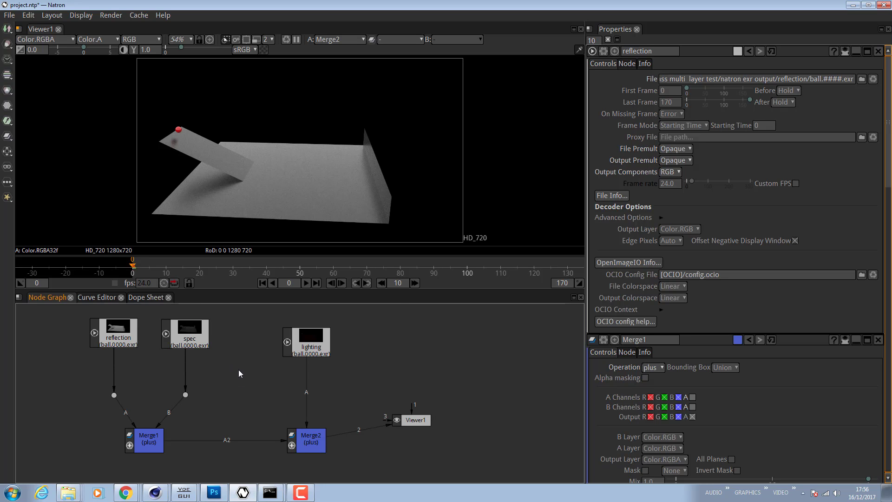
pyautogui.rightClick(238, 370)
pyautogui.moveTo(285, 287)
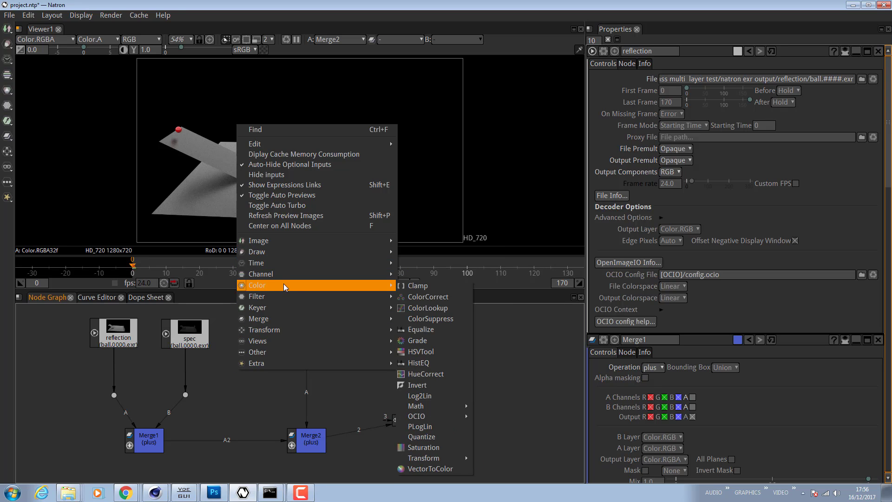
pyautogui.click(450, 296)
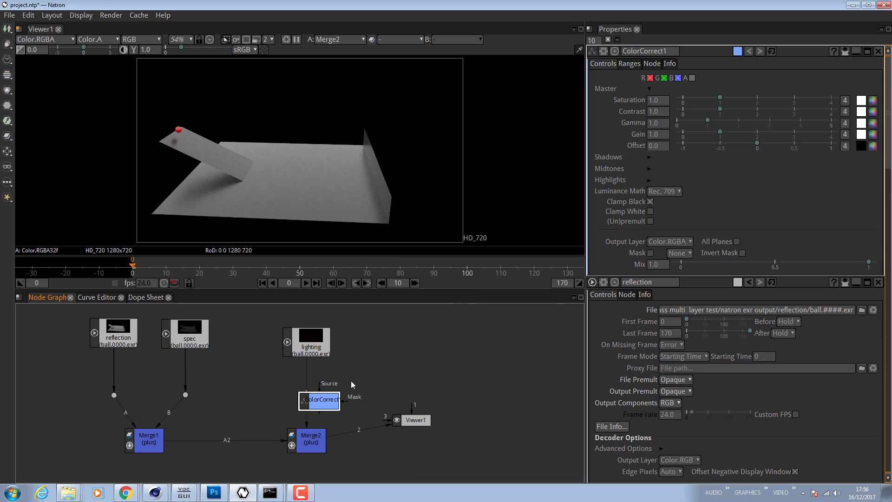
pyautogui.moveTo(319, 404); pyautogui.dragTo(461, 374)
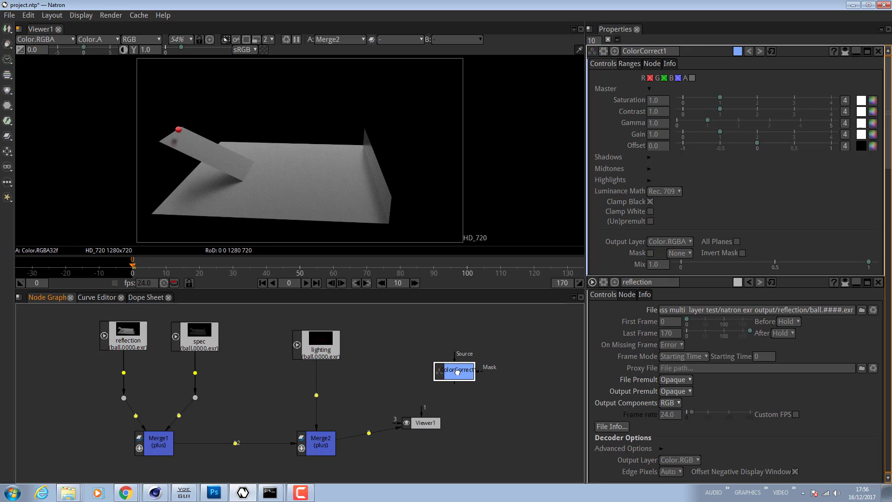
pyautogui.press('Delete')
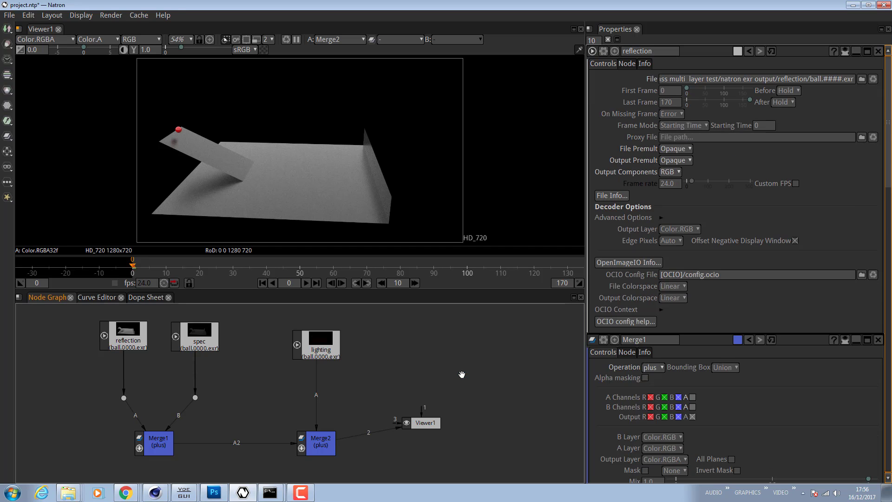
# - Add a ColorCorrect node below the spec Read node, feeding Merge1
pyautogui.click(202, 350)
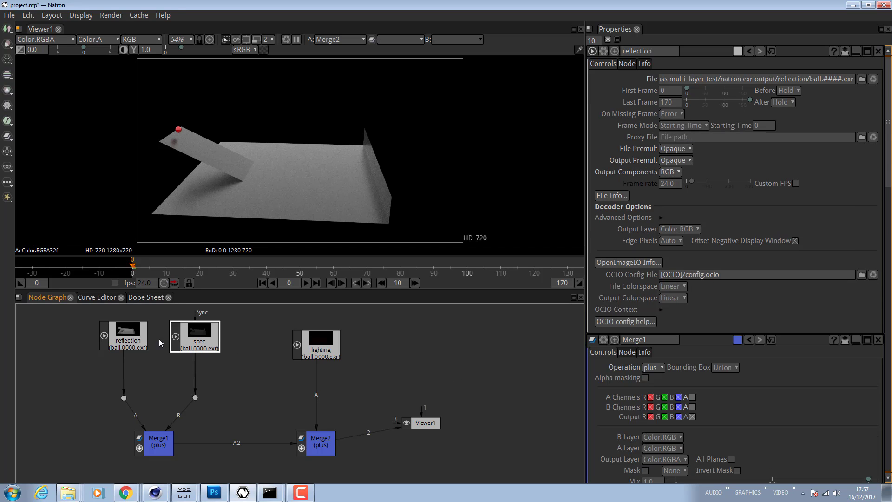
pyautogui.click(133, 337)
pyautogui.click(203, 344)
pyautogui.rightClick(202, 338)
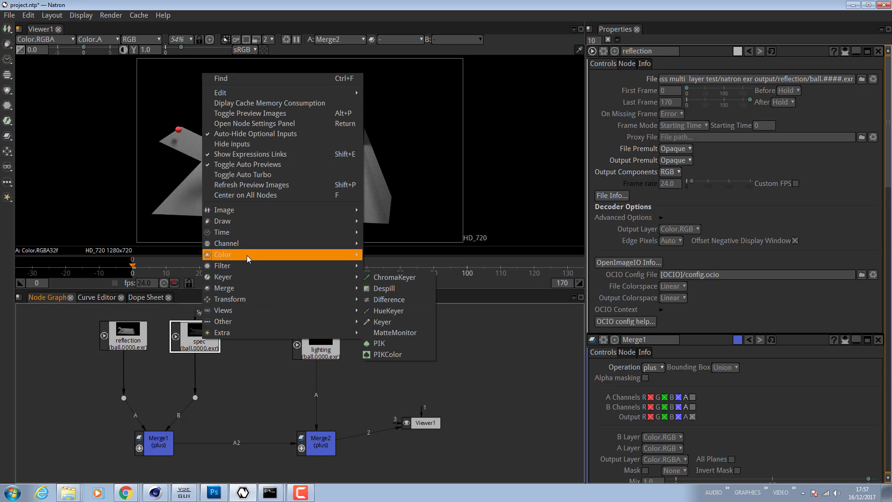
pyautogui.moveTo(278, 254)
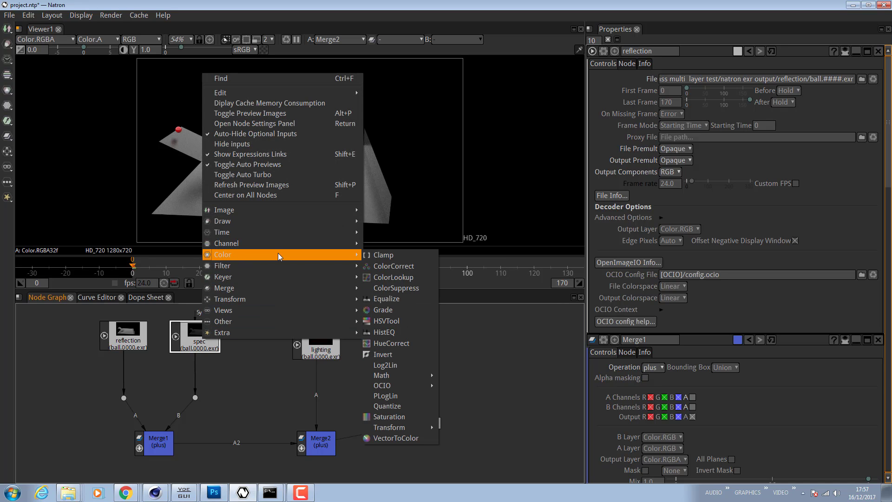
pyautogui.click(421, 268)
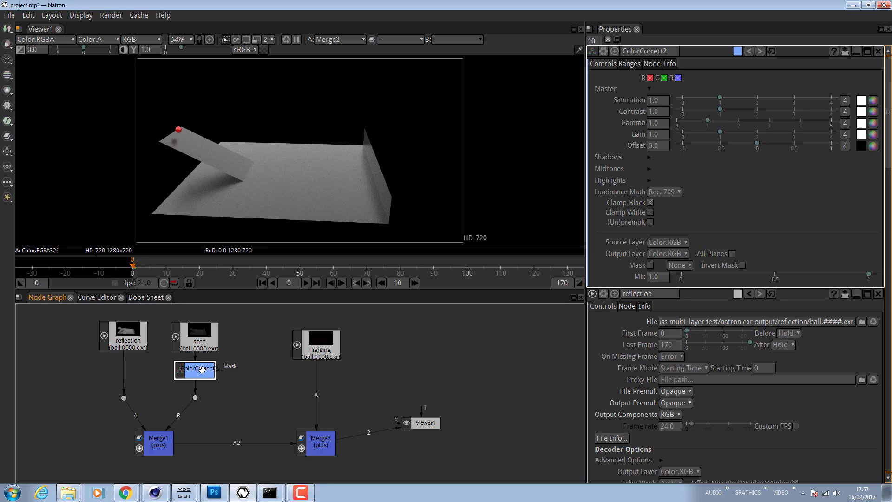
# - Add an HSVTool node after ColorCorrect2 in the spec branch
pyautogui.click(200, 334)
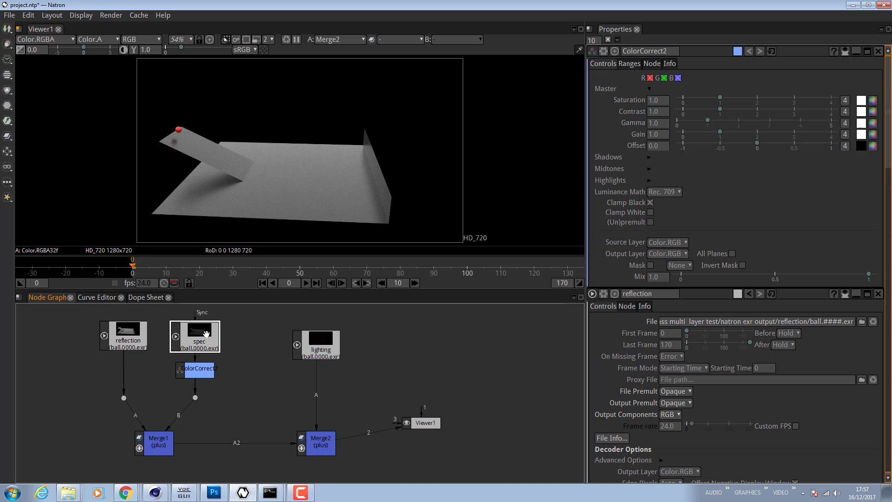
pyautogui.click(199, 369)
pyautogui.rightClick(199, 370)
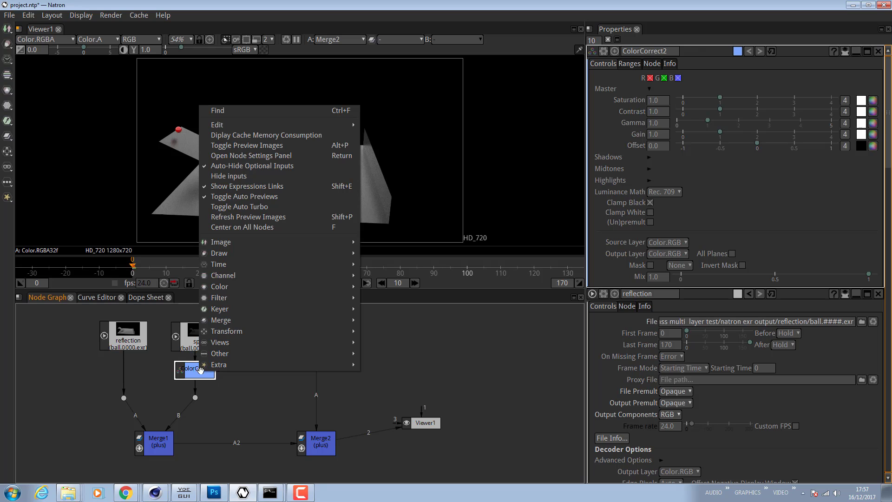
pyautogui.moveTo(235, 256)
pyautogui.moveTo(259, 286)
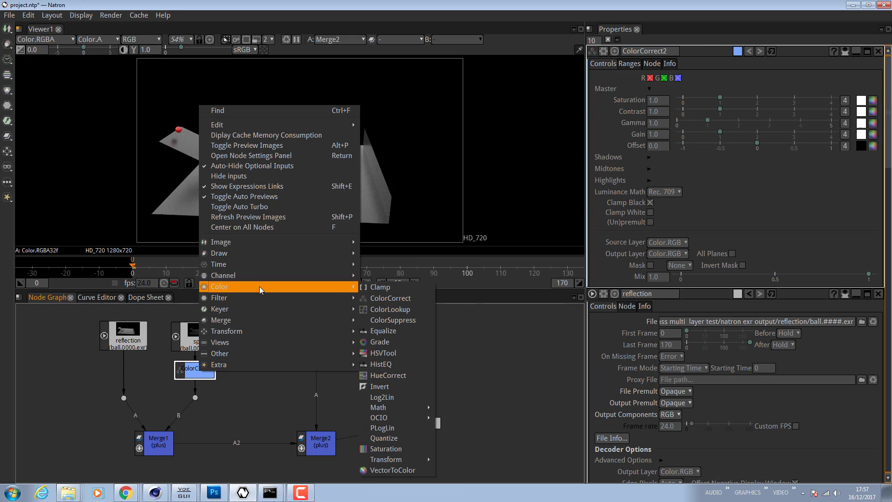
pyautogui.click(403, 355)
# - Open HSVTool1 and set its Hue Rotation to -17
pyautogui.click(196, 397)
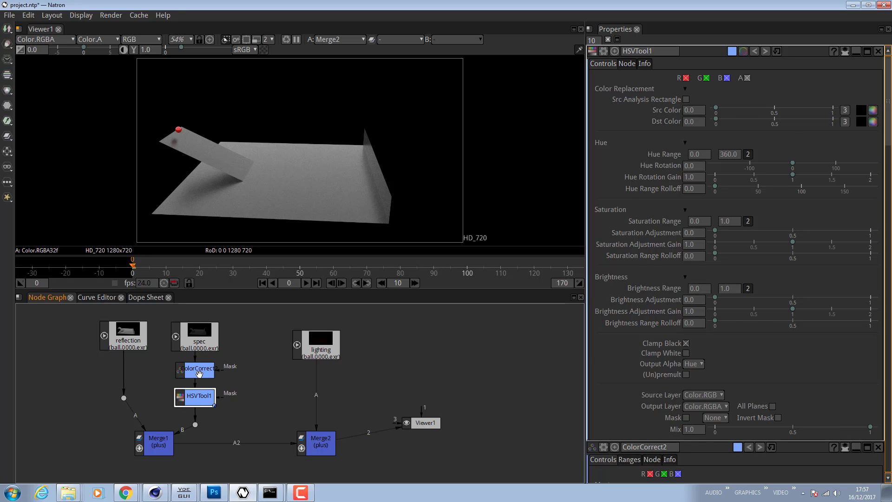
pyautogui.doubleClick(199, 373)
pyautogui.doubleClick(202, 400)
pyautogui.moveTo(794, 163)
pyautogui.mouseDown()
pyautogui.moveTo(807, 163)
pyautogui.moveTo(787, 165)
pyautogui.mouseUp()
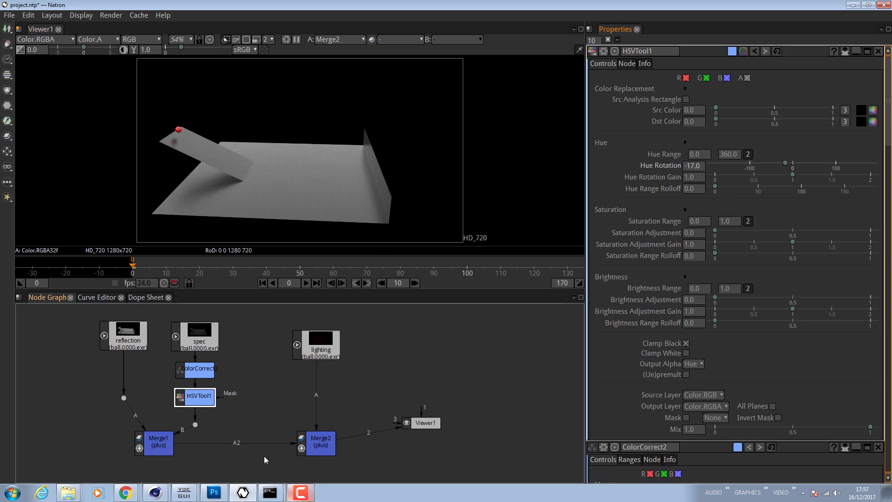
# - Open ColorCorrect2 and raise its Saturation to 1.79
pyautogui.click(202, 368)
pyautogui.doubleClick(202, 368)
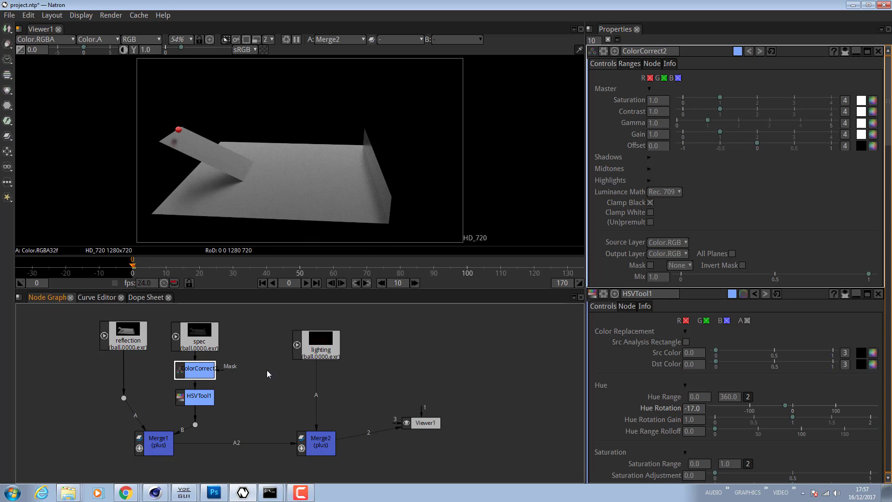
pyautogui.moveTo(720, 98); pyautogui.dragTo(749, 98)
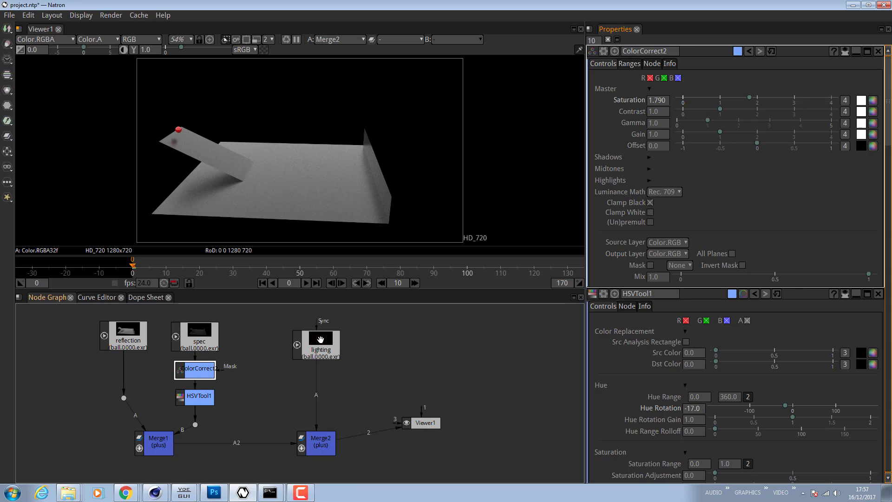
# - Move the lighting node slightly left and the Viewer node right
pyautogui.moveTo(320, 341); pyautogui.dragTo(310, 339)
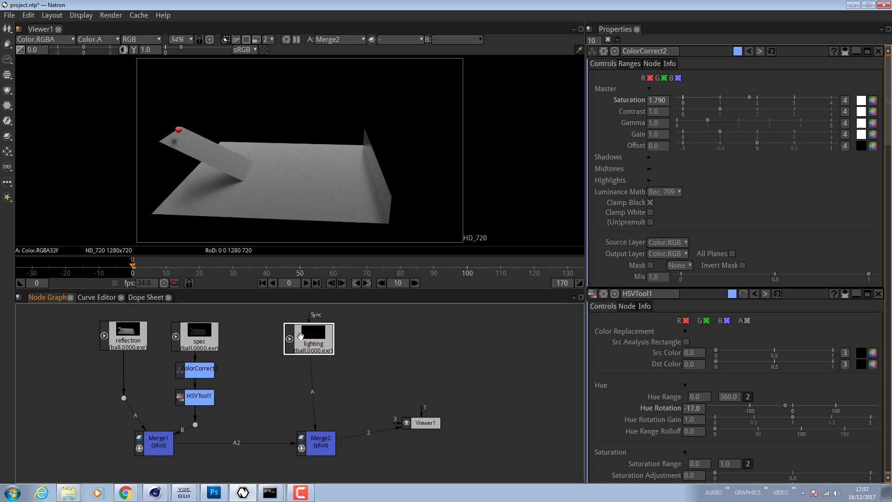
pyautogui.moveTo(427, 425); pyautogui.dragTo(447, 428)
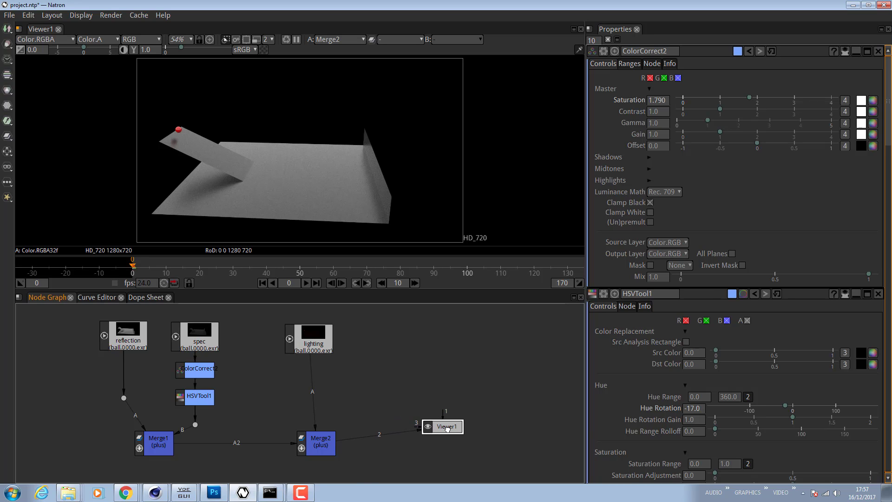
pyautogui.click(324, 443)
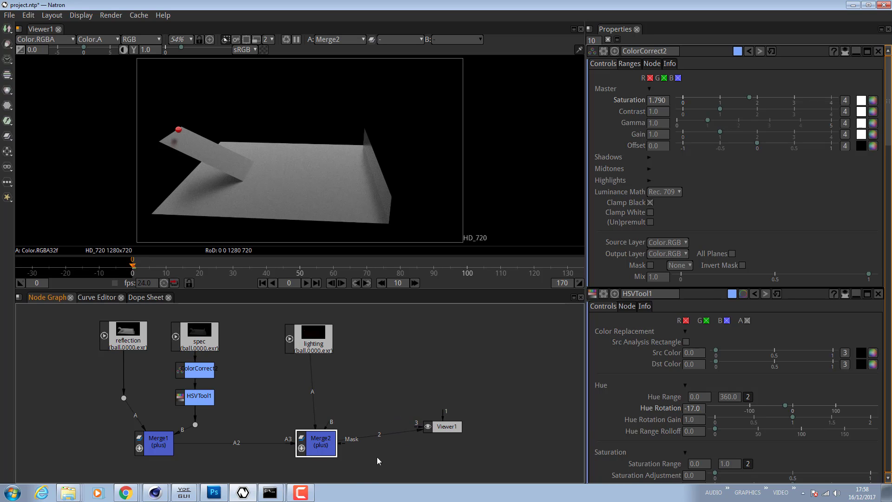
# - Add a Grade node below the lighting Read node, feeding Merge2
pyautogui.click(311, 338)
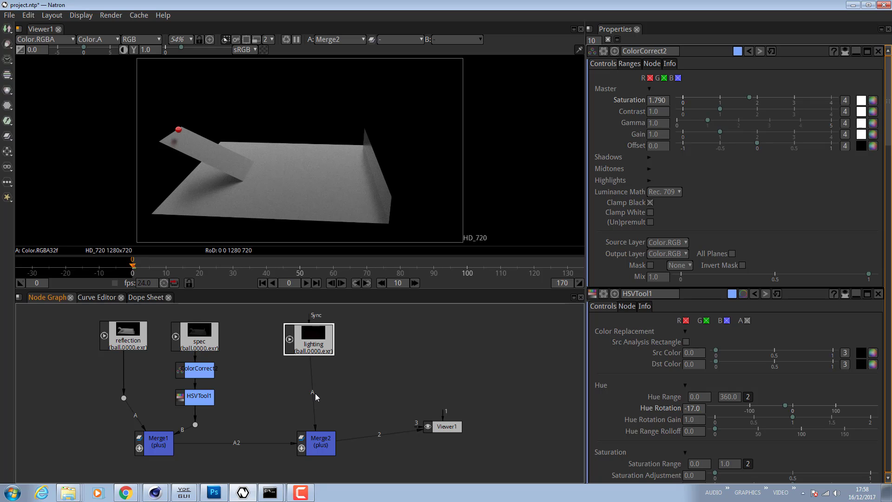
pyautogui.rightClick(312, 339)
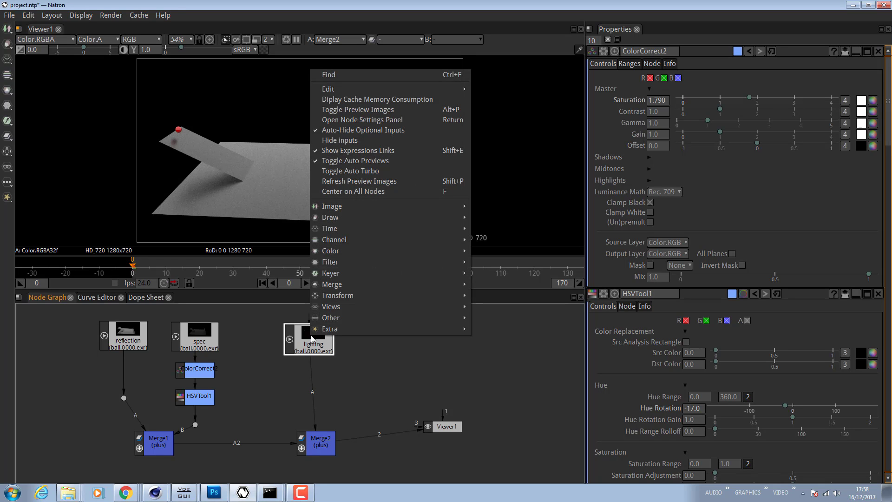
pyautogui.moveTo(369, 249)
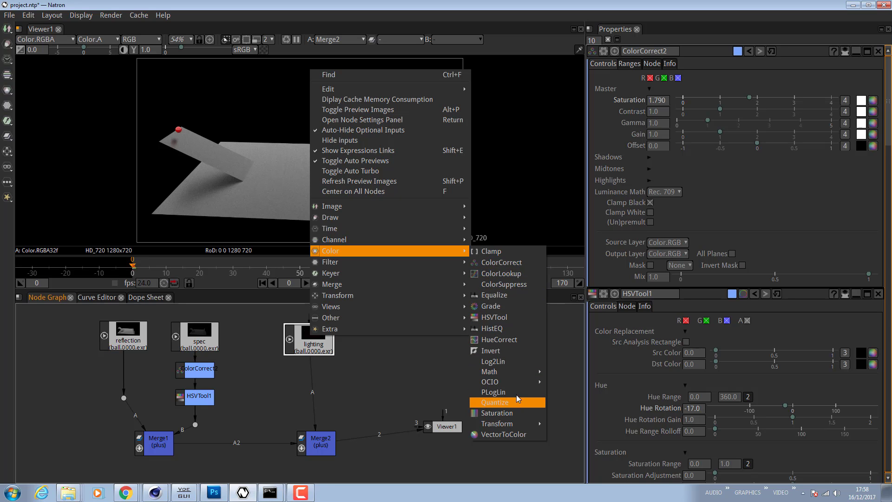
pyautogui.click(505, 308)
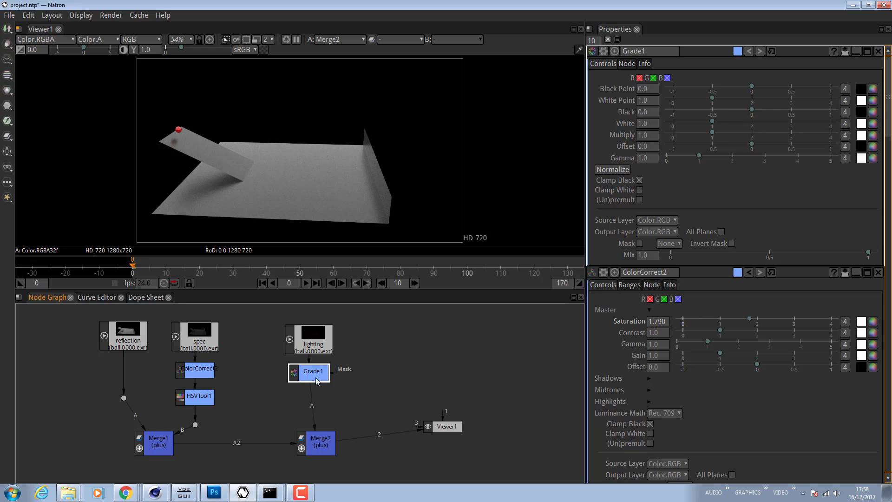
# - Add a ColorCorrect node after Grade1 and set its Saturation to 2.08
pyautogui.rightClick(315, 378)
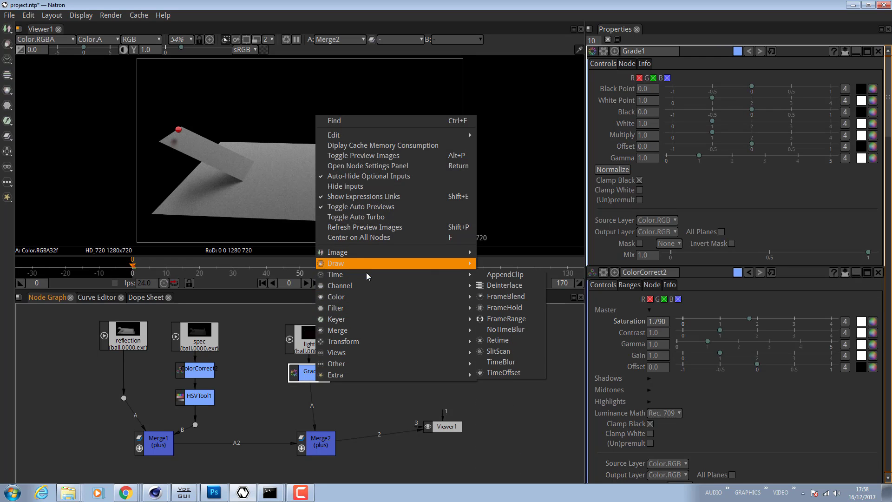
pyautogui.moveTo(381, 297)
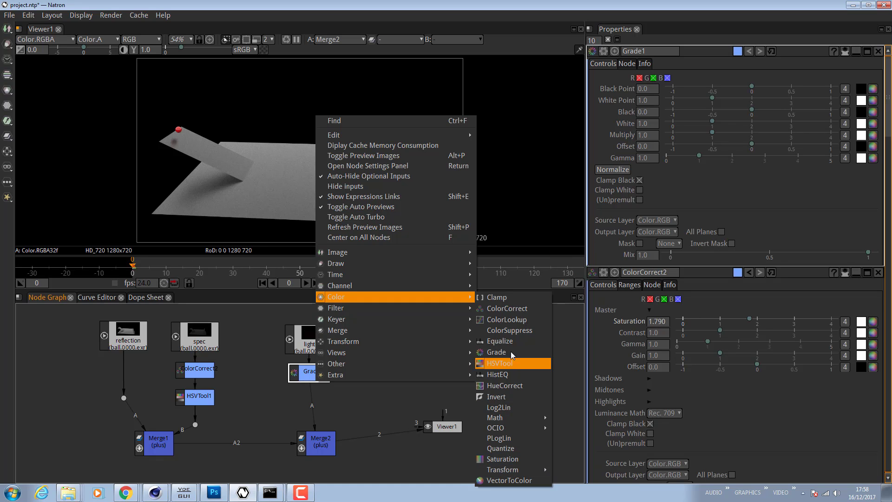
pyautogui.click(512, 310)
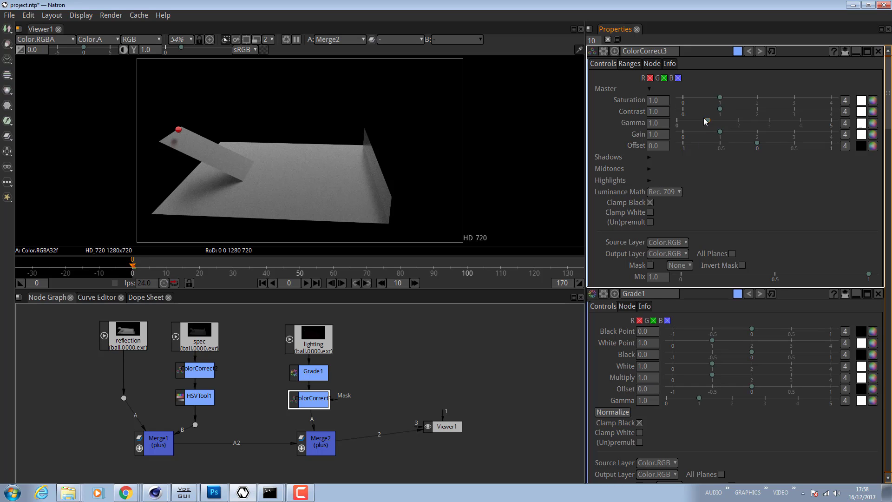
pyautogui.moveTo(722, 100); pyautogui.dragTo(760, 107)
# - Add a Bloom filter after ColorCorrect3 and set its Size to 16.3 and Ratio to 1.195
pyautogui.rightClick(311, 406)
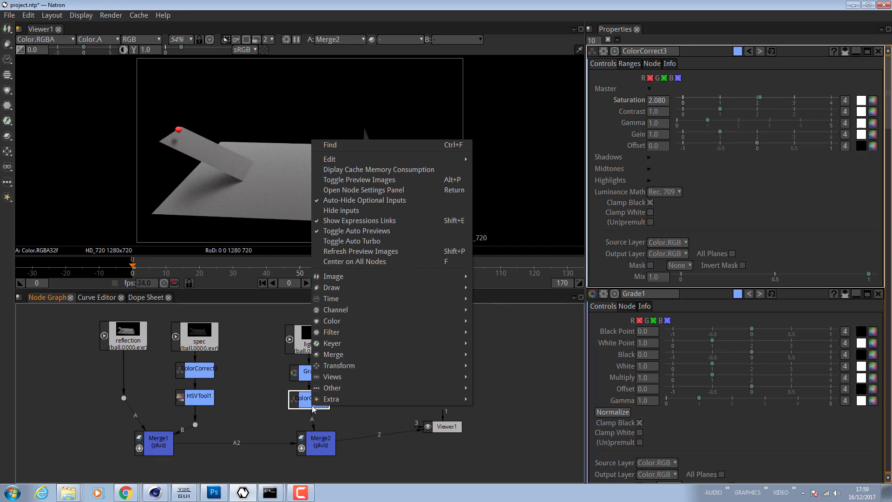
pyautogui.moveTo(382, 333)
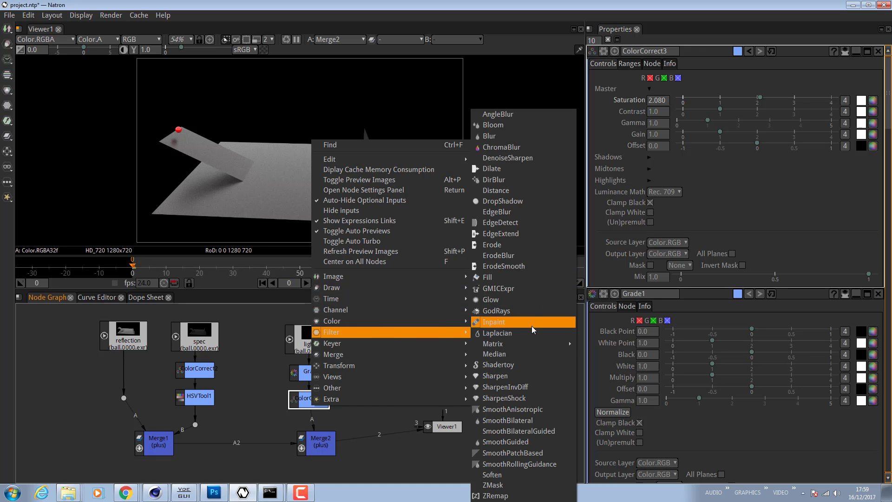
pyautogui.click(523, 127)
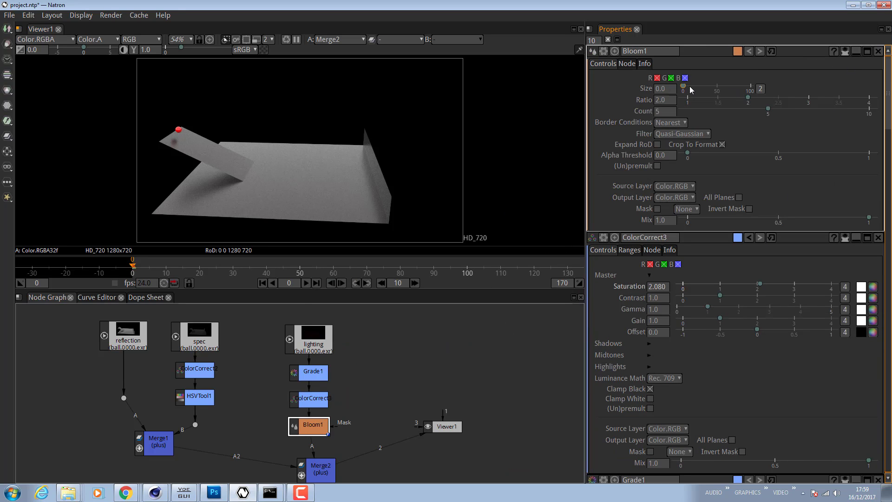
pyautogui.moveTo(684, 86); pyautogui.dragTo(696, 87)
pyautogui.moveTo(696, 86); pyautogui.dragTo(694, 86)
pyautogui.moveTo(748, 101); pyautogui.dragTo(701, 103)
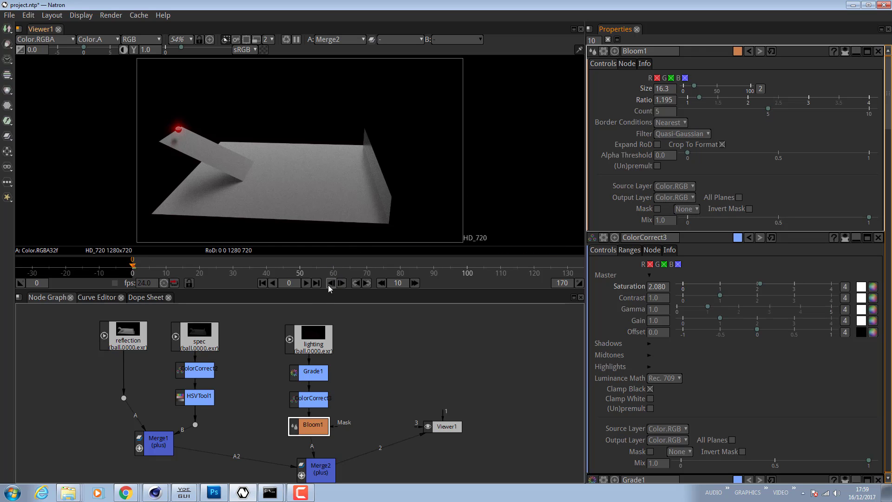
# - Play the sequence, stop it, and scrub the timeline to review the composite
pyautogui.click(306, 284)
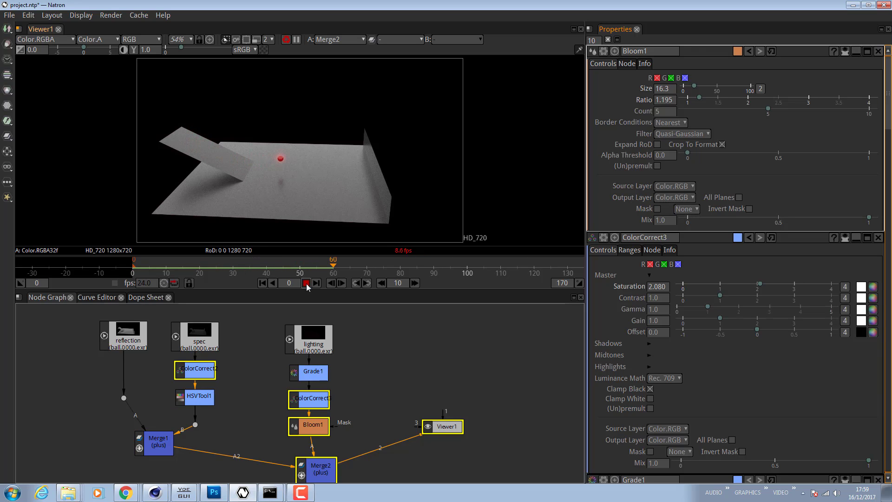
pyautogui.click(306, 284)
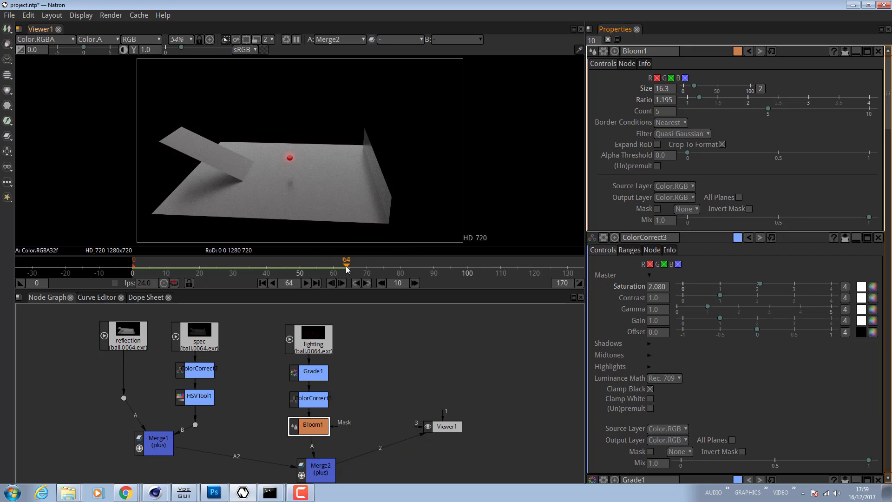
pyautogui.moveTo(346, 268); pyautogui.dragTo(316, 268)
# - Move the Viewer node further right and nudge Merge2 up and left
pyautogui.moveTo(454, 425); pyautogui.dragTo(507, 425)
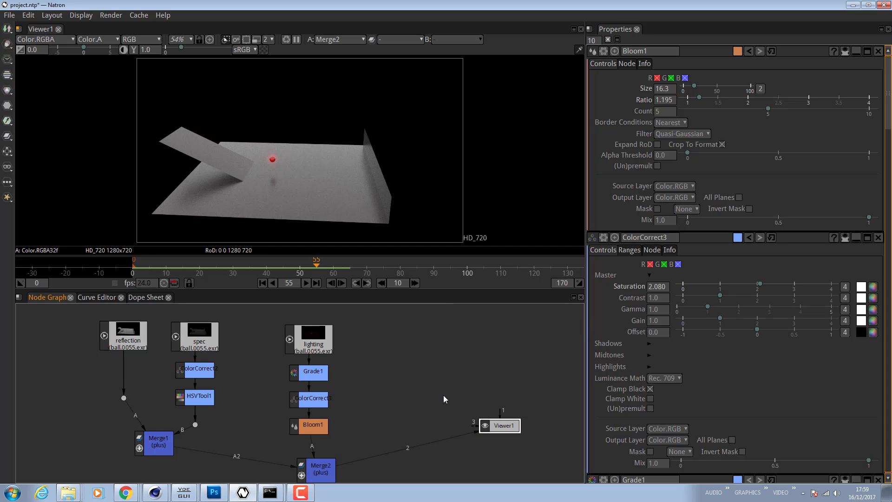
pyautogui.moveTo(314, 471); pyautogui.dragTo(301, 463)
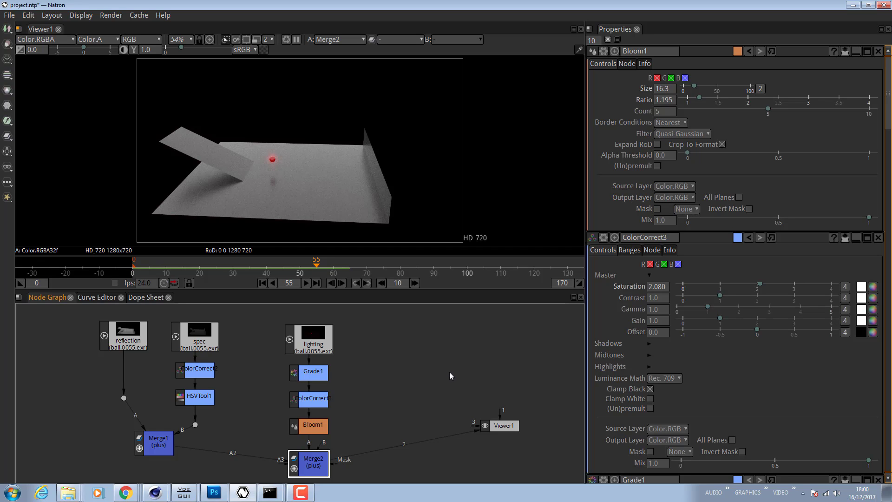
# - Add a Write node from the Image node category in the node graph
pyautogui.rightClick(415, 364)
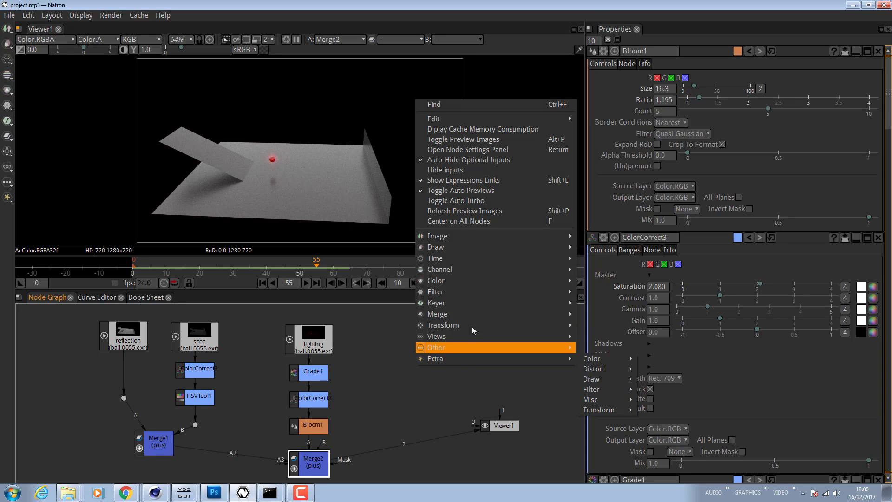
pyautogui.moveTo(459, 236)
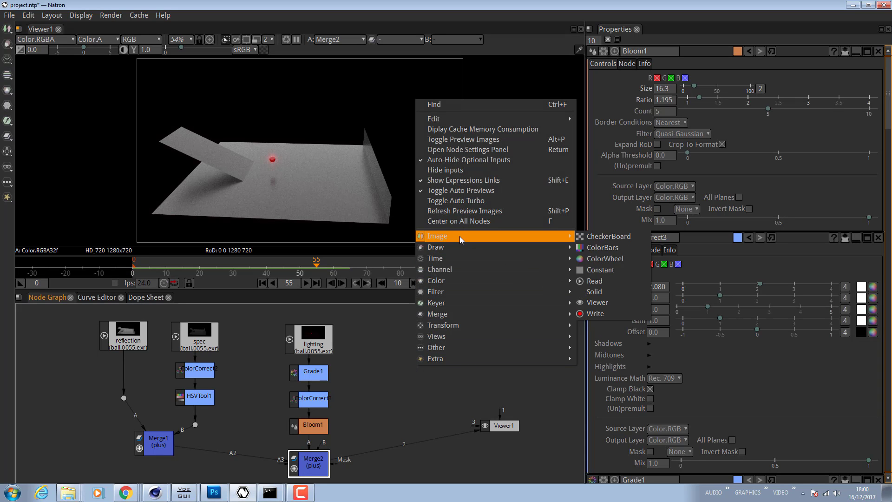
pyautogui.click(595, 314)
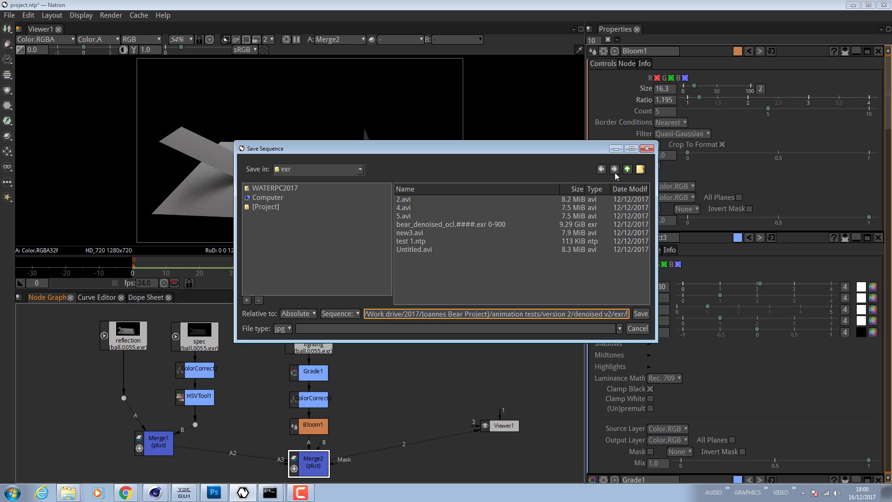
# - Navigate the save dialog up to the 2017 folder and open the Natron multipass multi layer test folder
pyautogui.click(627, 170)
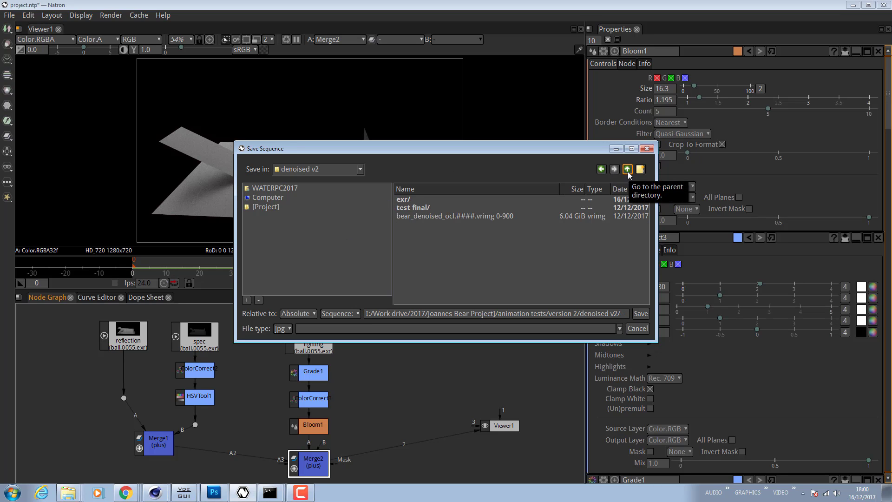
pyautogui.click(627, 171)
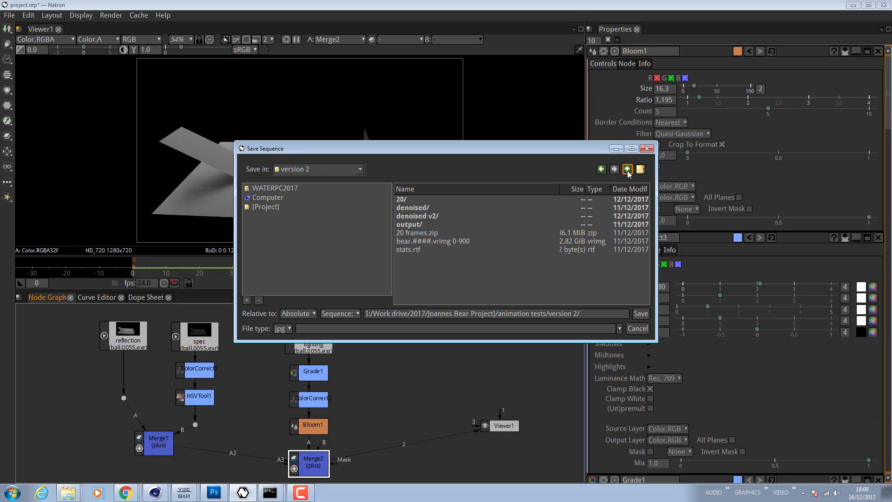
pyautogui.click(627, 170)
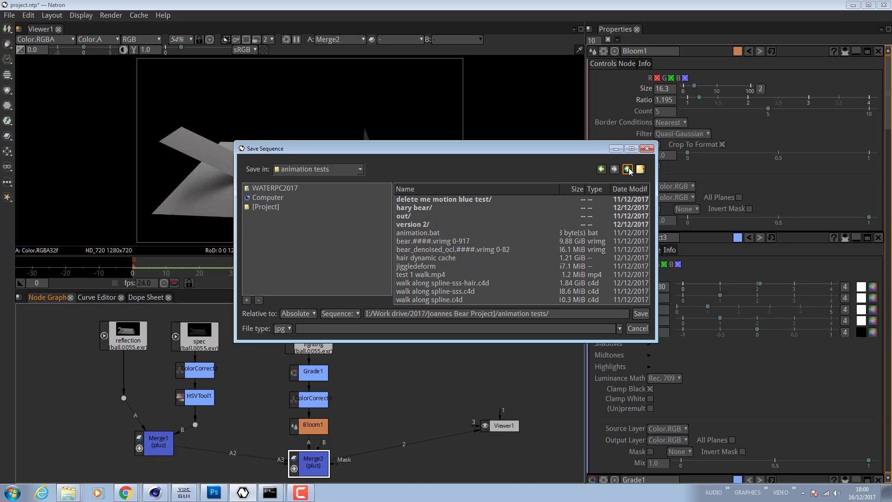
pyautogui.click(628, 170)
pyautogui.click(628, 170)
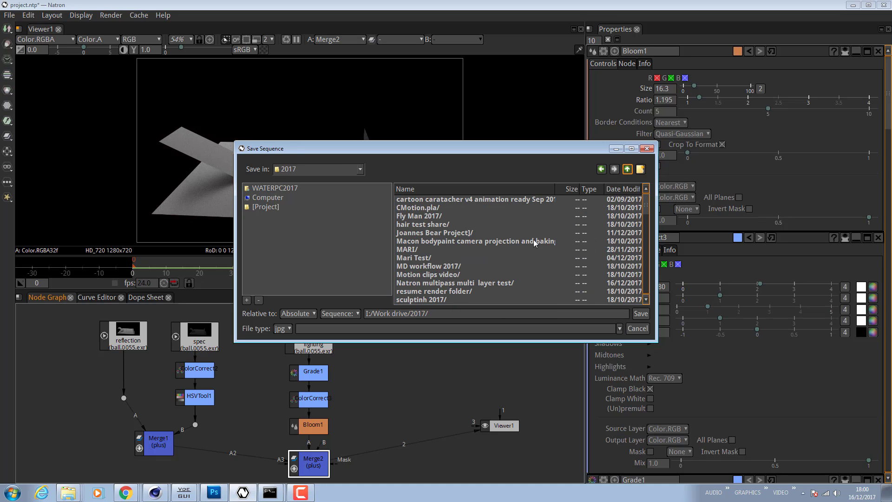
pyautogui.doubleClick(472, 283)
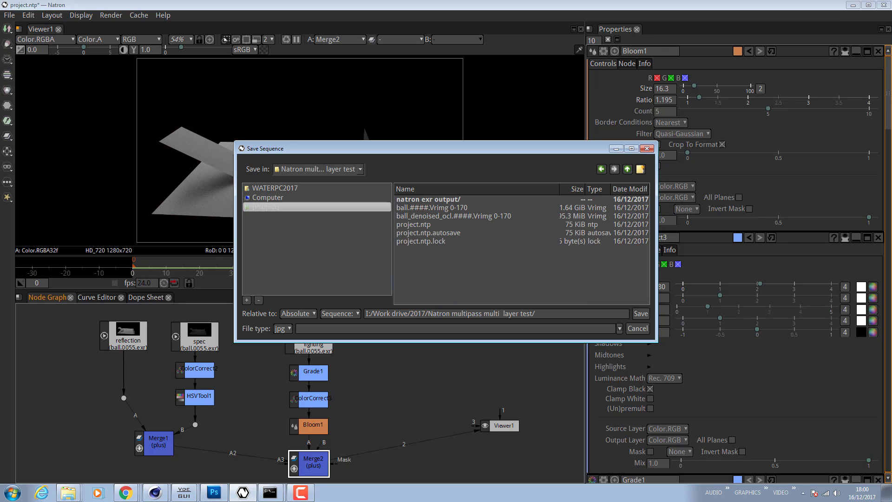
# - Create a new folder named delete me and open it as the output location
pyautogui.moveTo(891, 98)
pyautogui.mouseDown()
pyautogui.moveTo(636, 97)
pyautogui.moveTo(891, 97)
pyautogui.mouseUp()
pyautogui.click(576, 109)
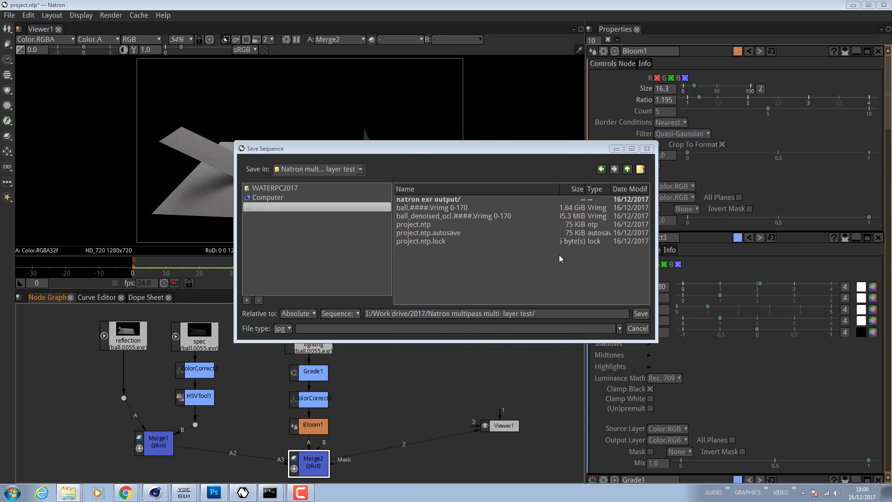
pyautogui.click(640, 169)
pyautogui.click(449, 235)
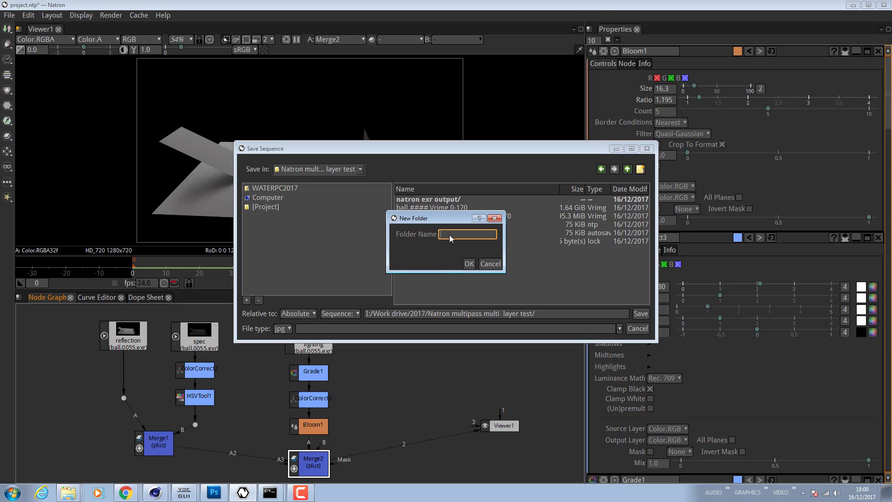
pyautogui.write('delete me')
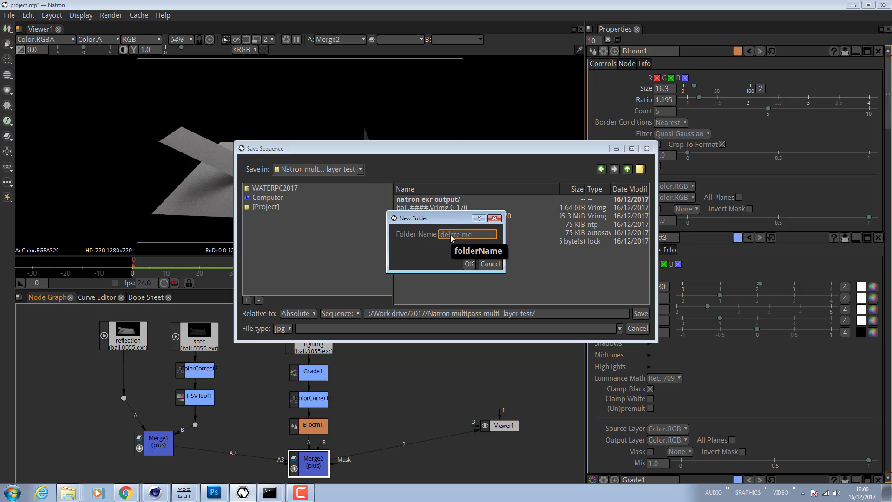
pyautogui.click(469, 264)
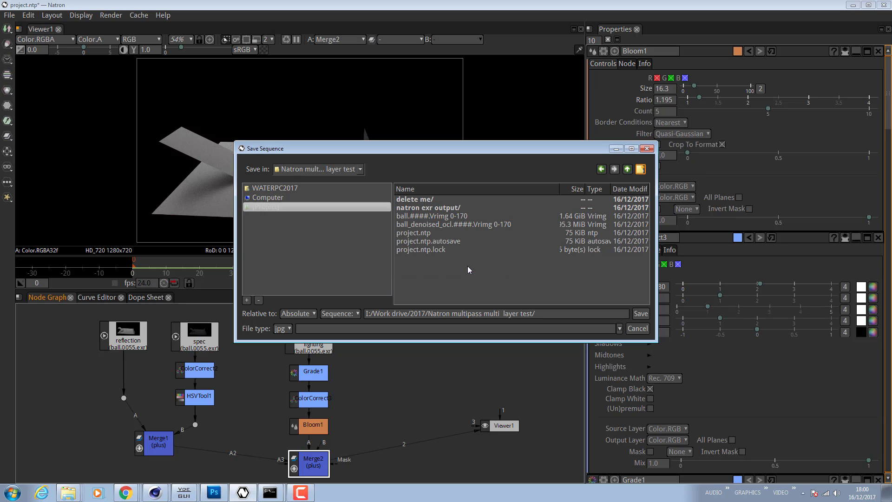
pyautogui.doubleClick(428, 201)
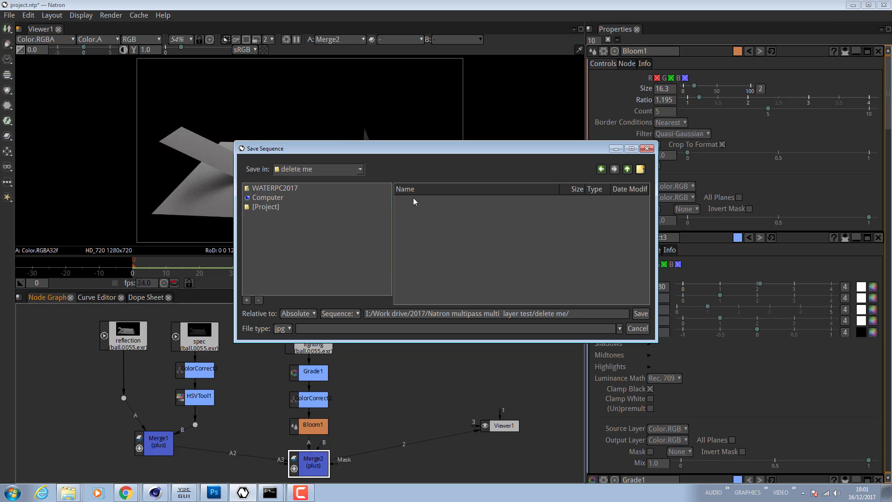
pyautogui.click(586, 314)
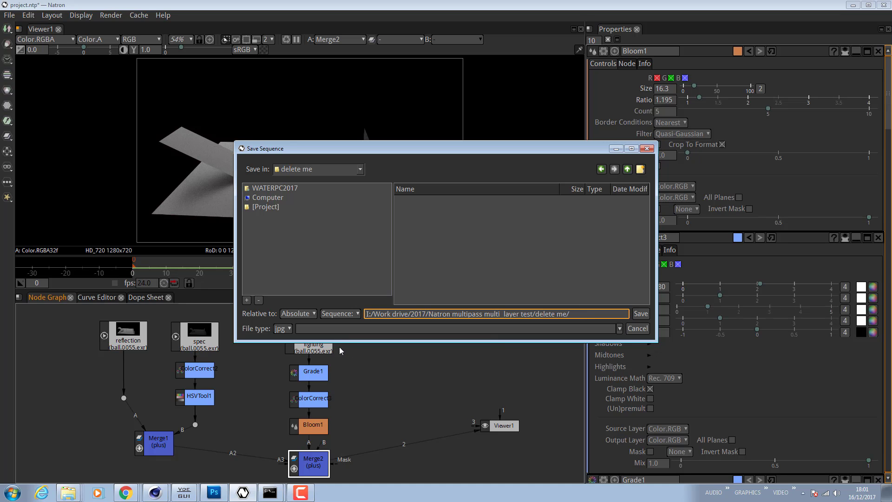
pyautogui.click(283, 329)
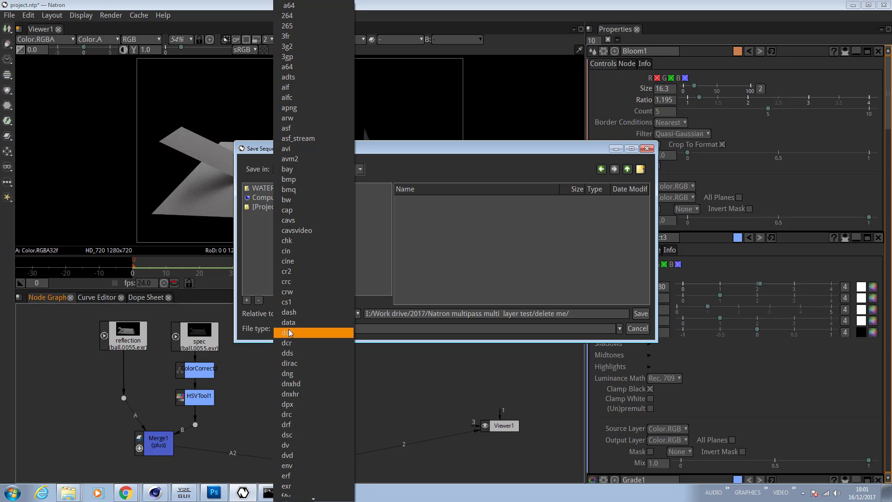
pyautogui.press('Escape')
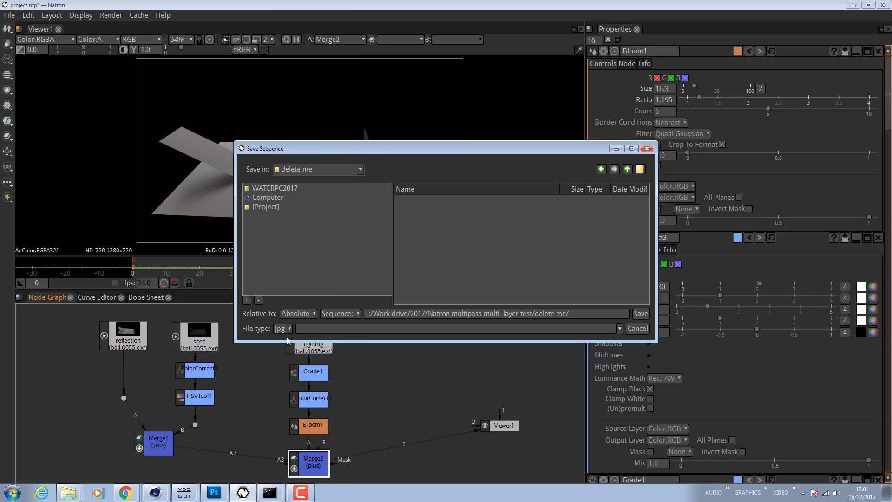
# - Set the Write output file name to final.exr and save it
pyautogui.click(584, 314)
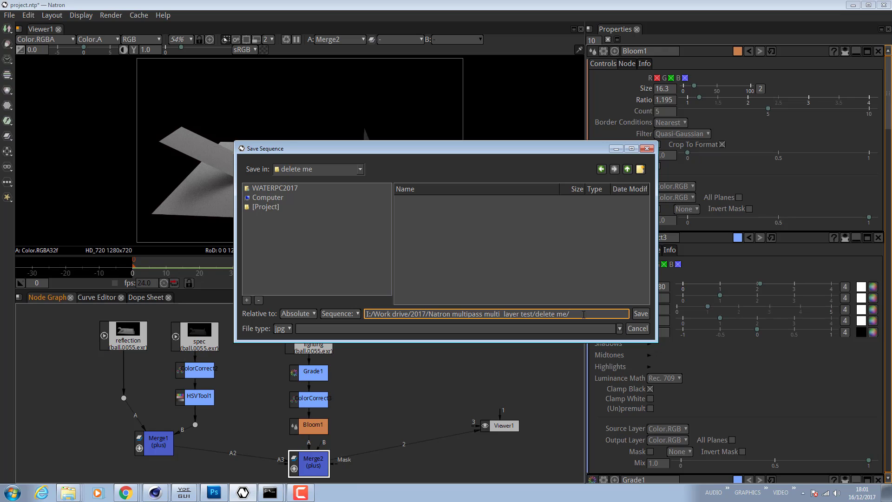
pyautogui.write('final.exr')
pyautogui.click(639, 313)
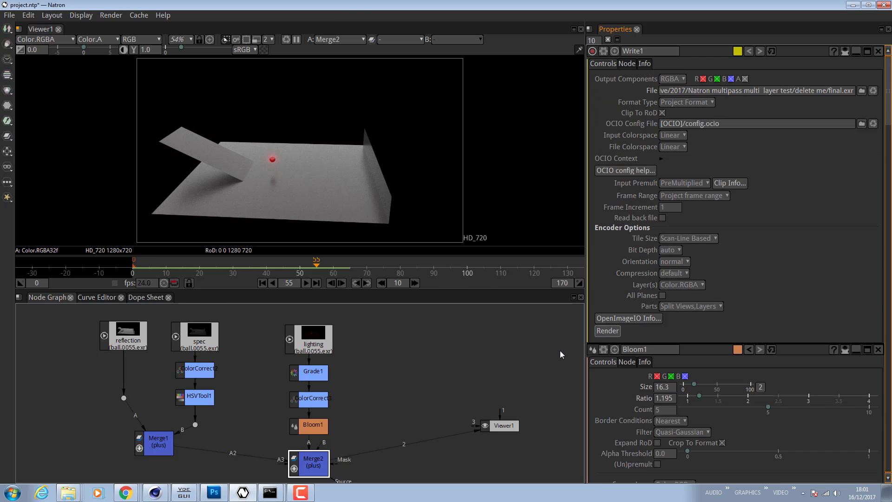
# - Reposition the Write1 node below and to the right of Merge2 in the node graph
pyautogui.moveTo(420, 393); pyautogui.dragTo(412, 312)
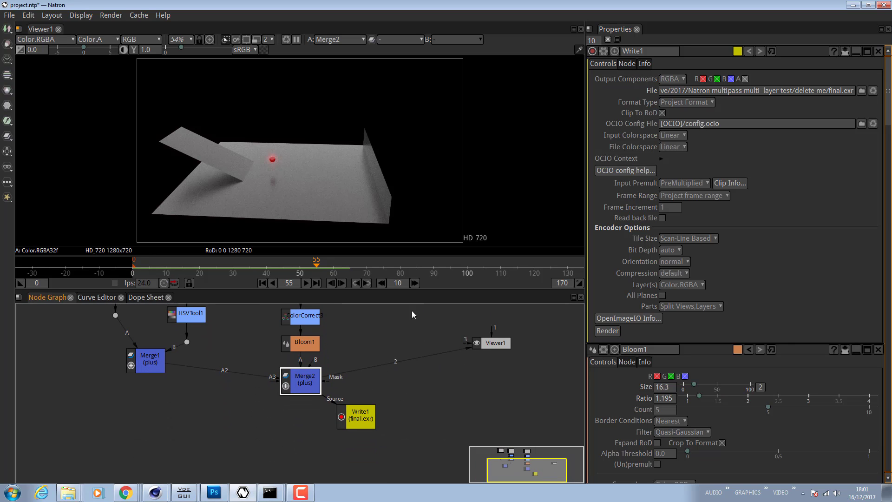
pyautogui.moveTo(348, 412); pyautogui.dragTo(406, 432)
pyautogui.click(306, 382)
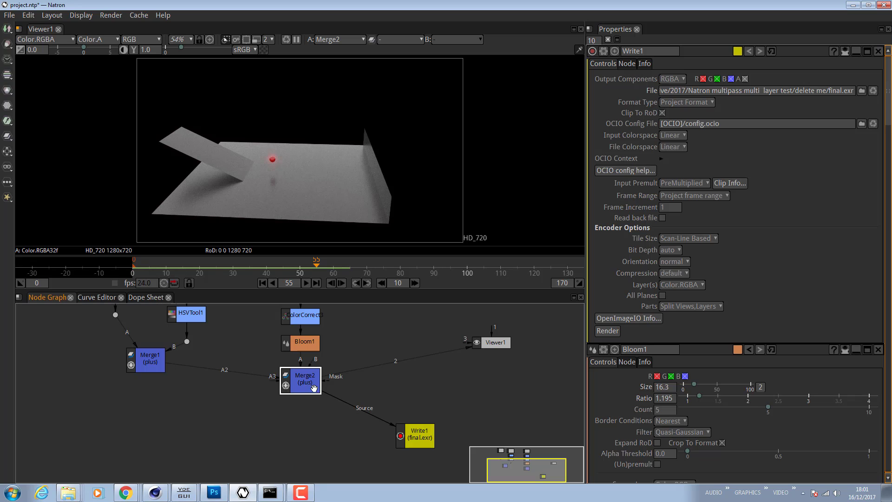
pyautogui.click(419, 438)
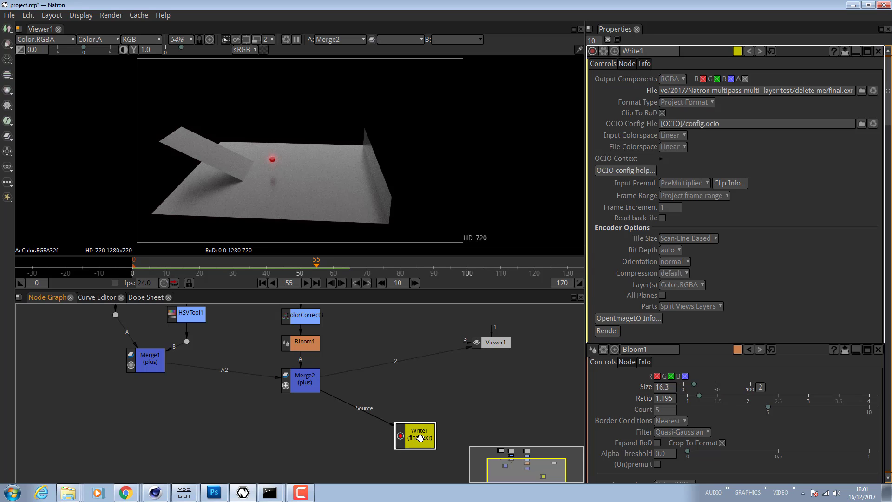
# - Try to render the Write1 node, cancelling at the frame padding prompt
pyautogui.click(607, 331)
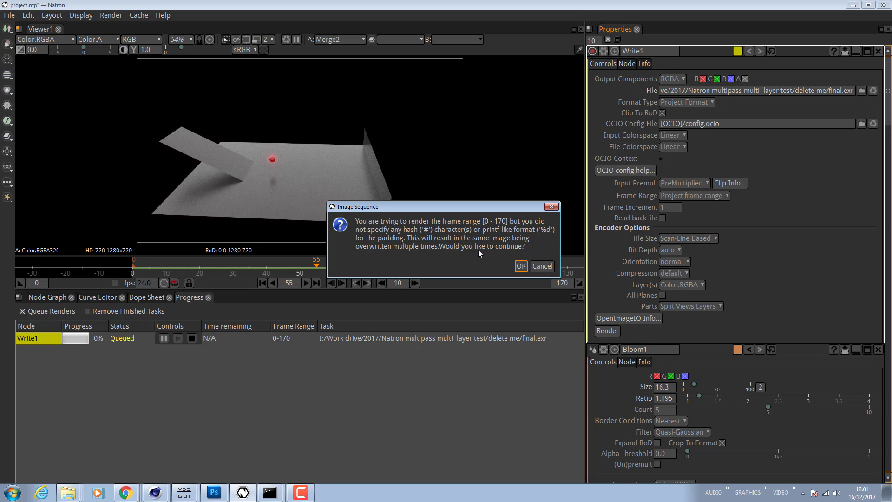
pyautogui.click(542, 266)
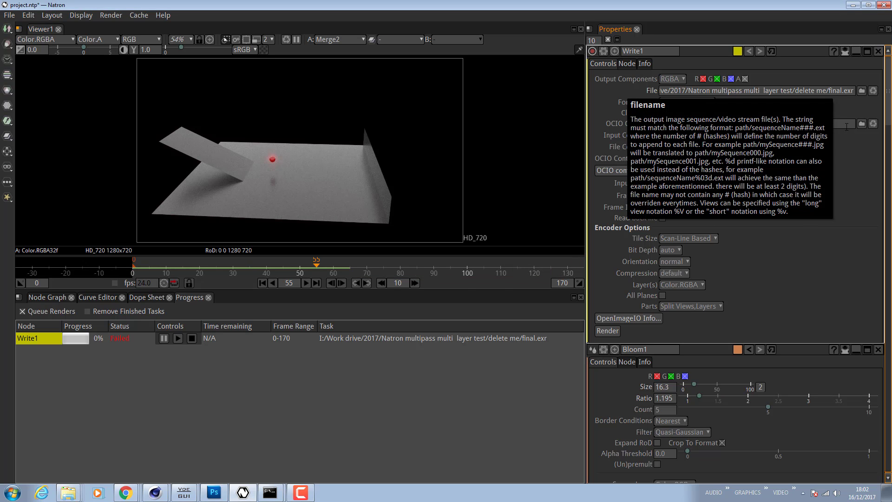
# - Reopen the Write1 file browser and rename the output file to object.exr
pyautogui.click(861, 90)
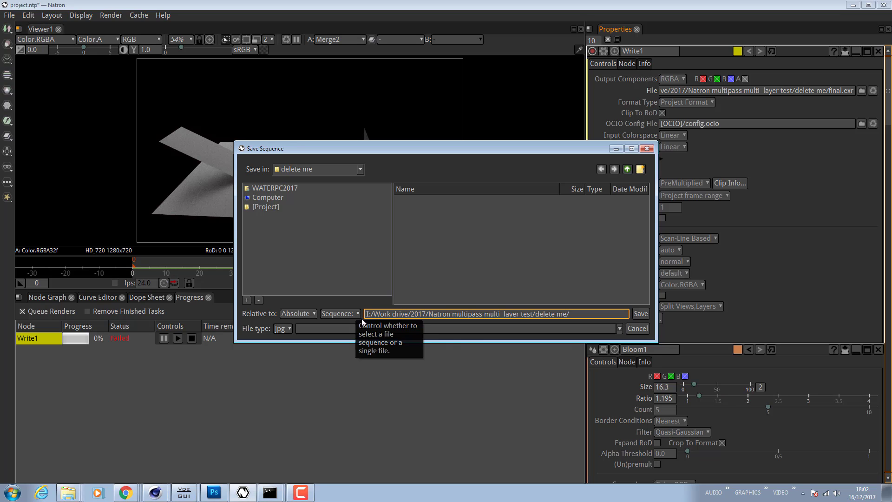
pyautogui.click(433, 328)
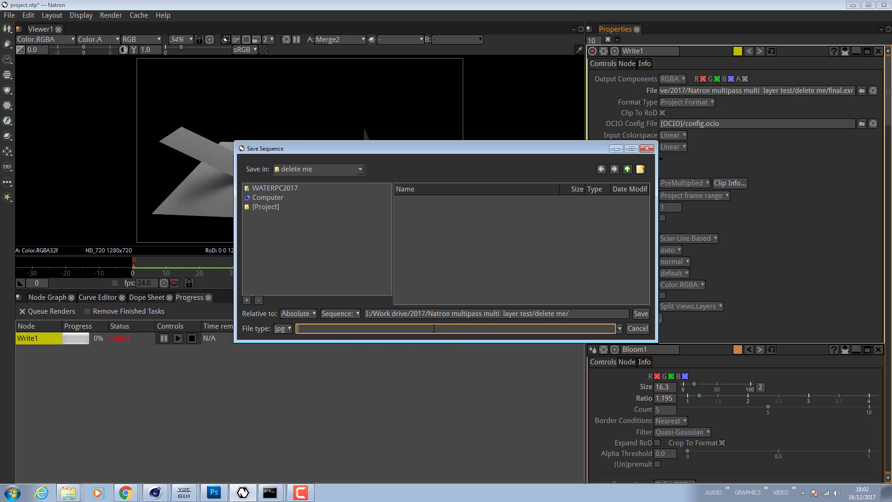
pyautogui.click(620, 329)
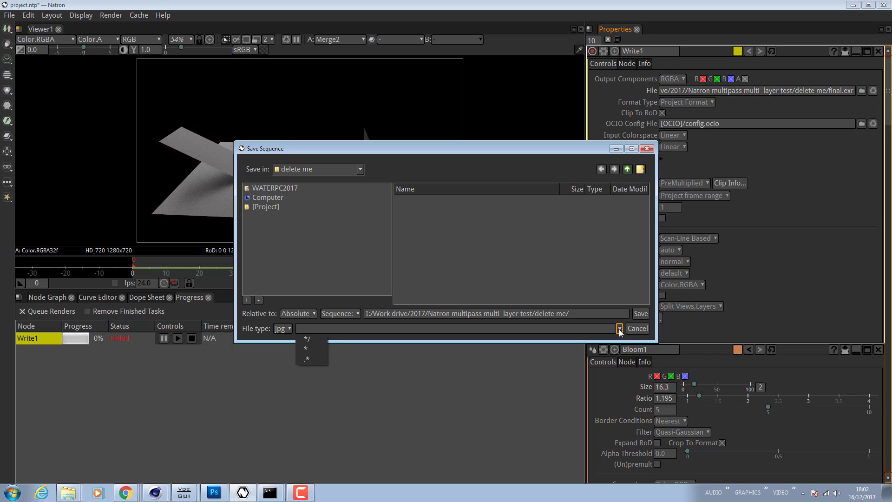
pyautogui.click(314, 340)
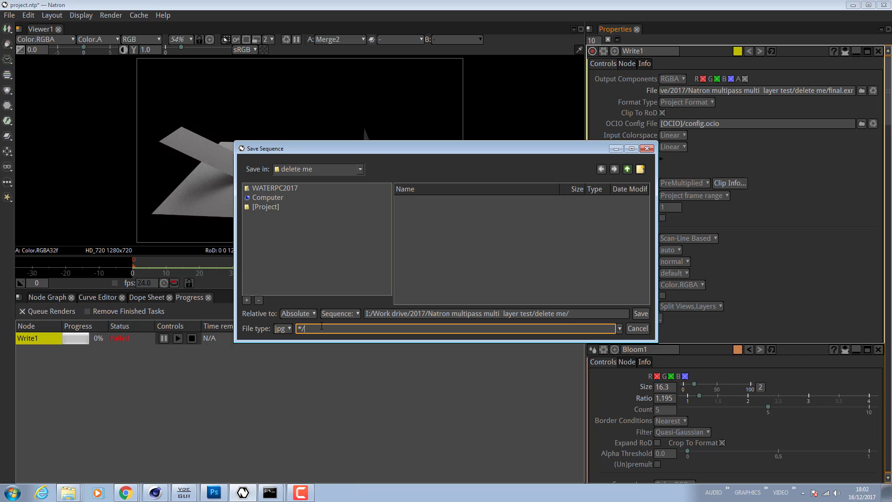
pyautogui.write('000')
pyautogui.click(593, 314)
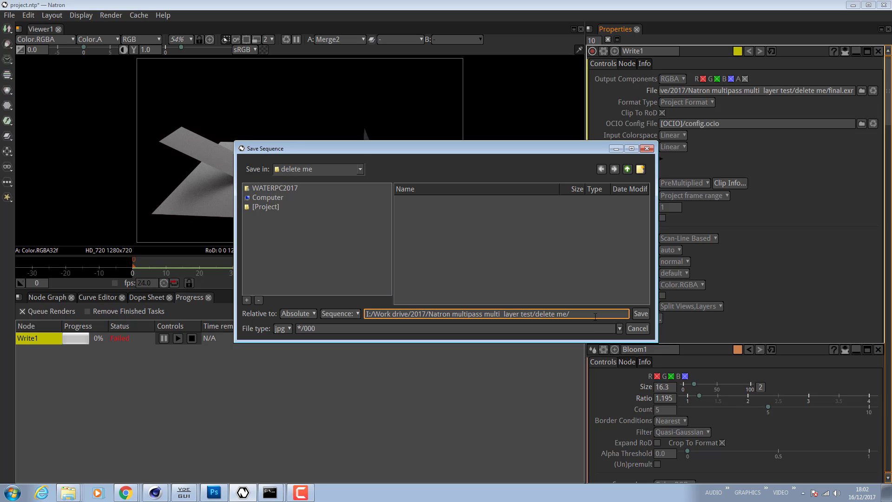
pyautogui.write('object.exr')
pyautogui.click(642, 315)
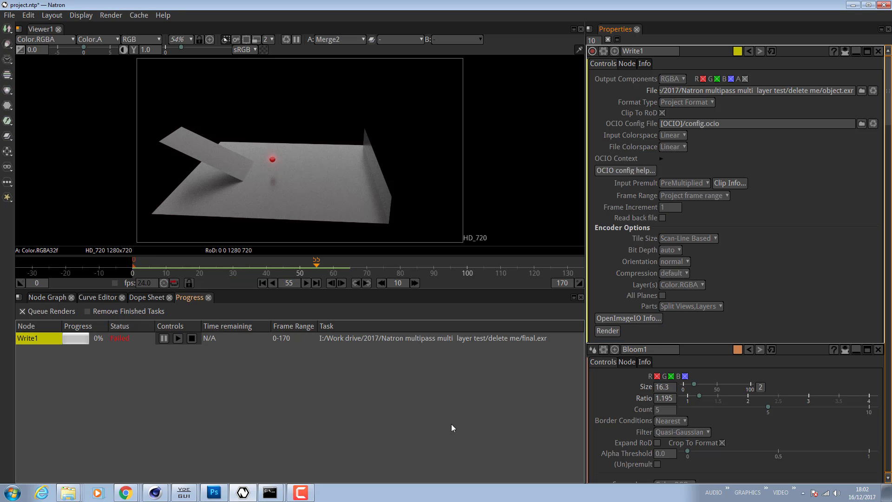
# - Try again to render Write1 with the object.exr output, cancelling the prompt
pyautogui.click(608, 331)
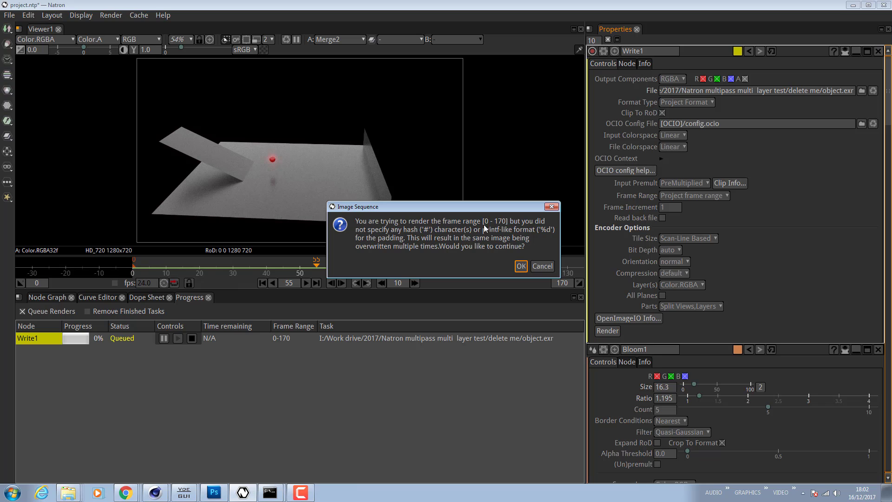
pyautogui.click(543, 266)
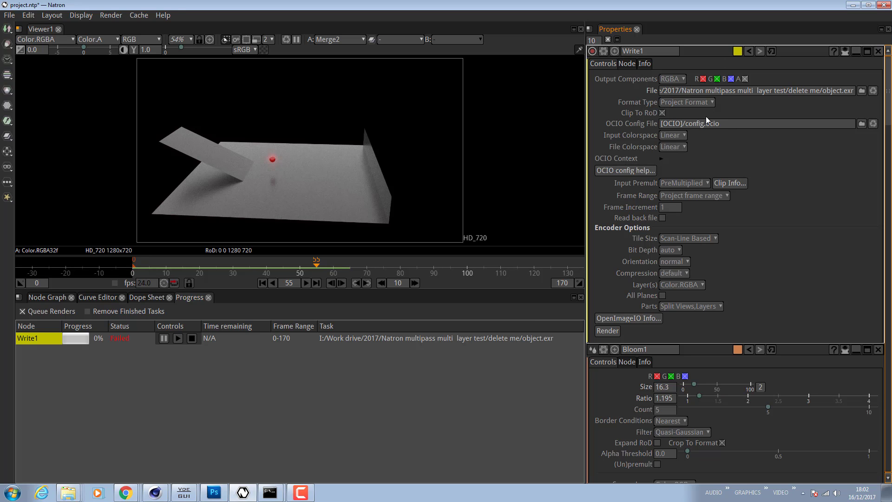
# - Change the Write1 output file extension so the file becomes object.avi
pyautogui.click(851, 91)
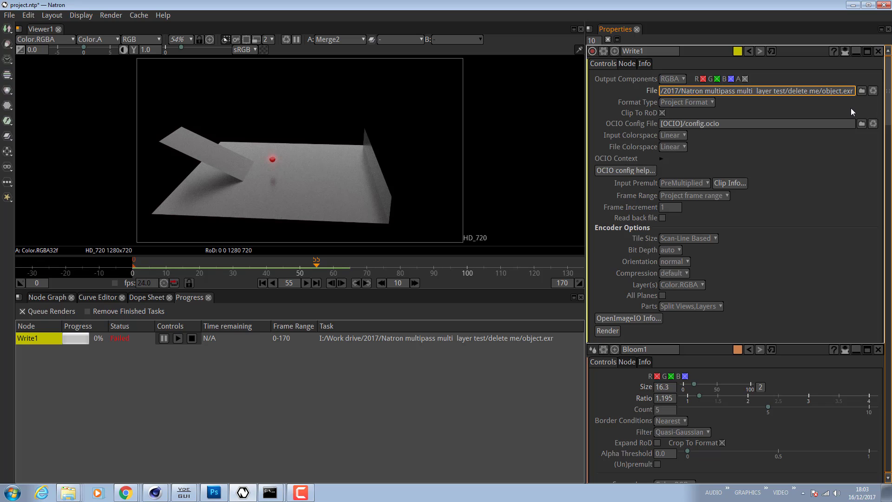
pyautogui.press('BackSpace')
pyautogui.press('BackSpace')
pyautogui.press('BackSpace')
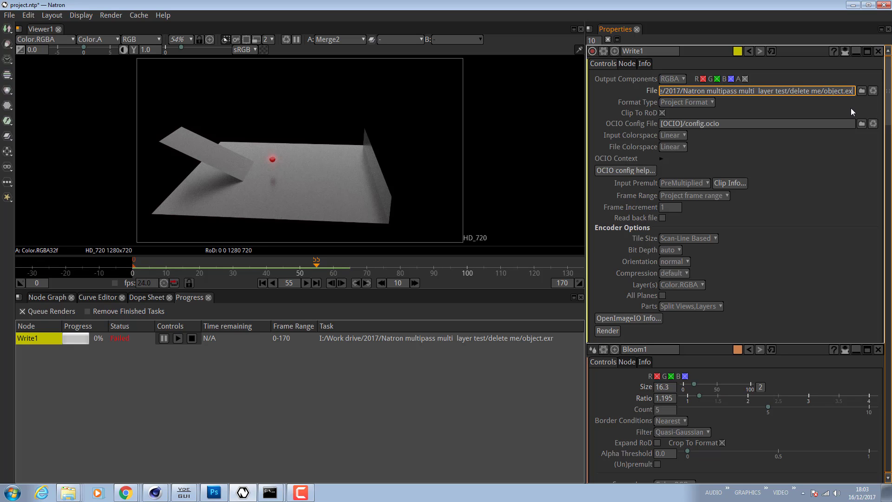
pyautogui.write('avi')
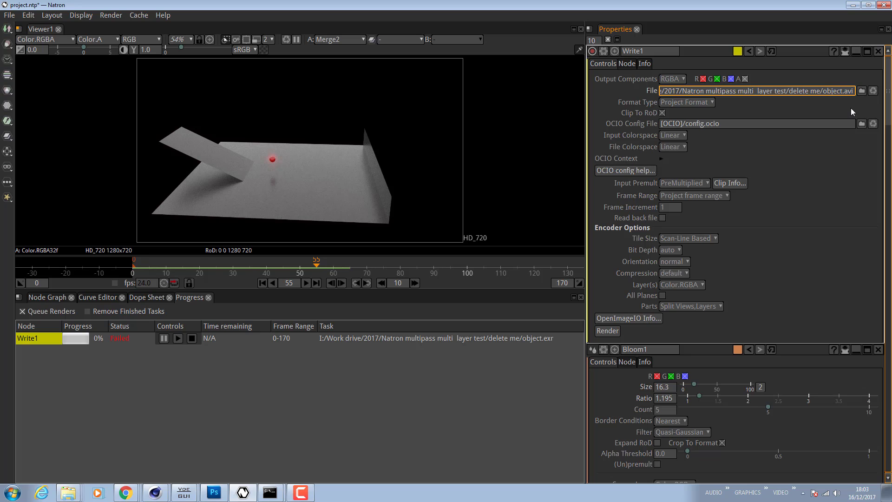
pyautogui.press('Return')
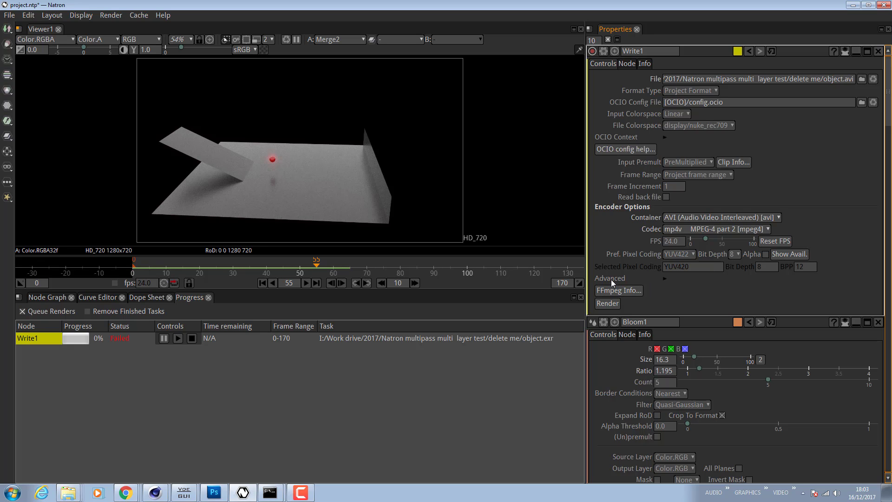
# - Expand Write1's Advanced encoder options and set Global Quality to 0
pyautogui.click(665, 278)
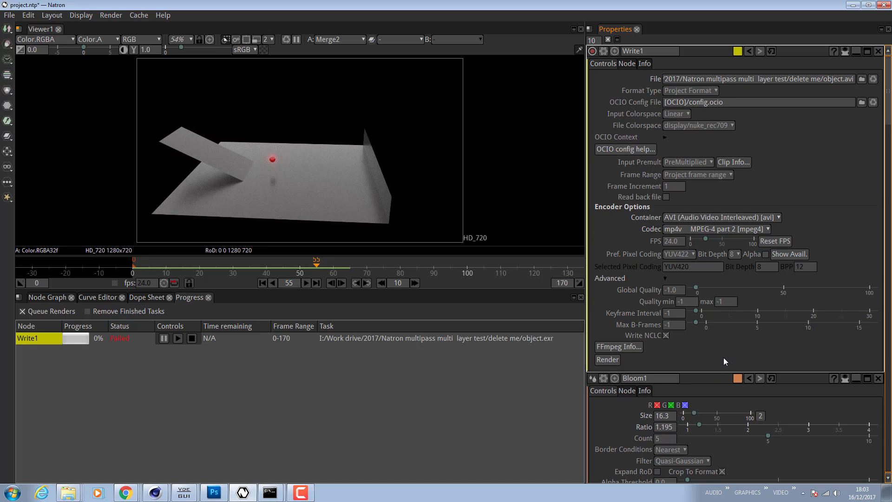
pyautogui.click(682, 291)
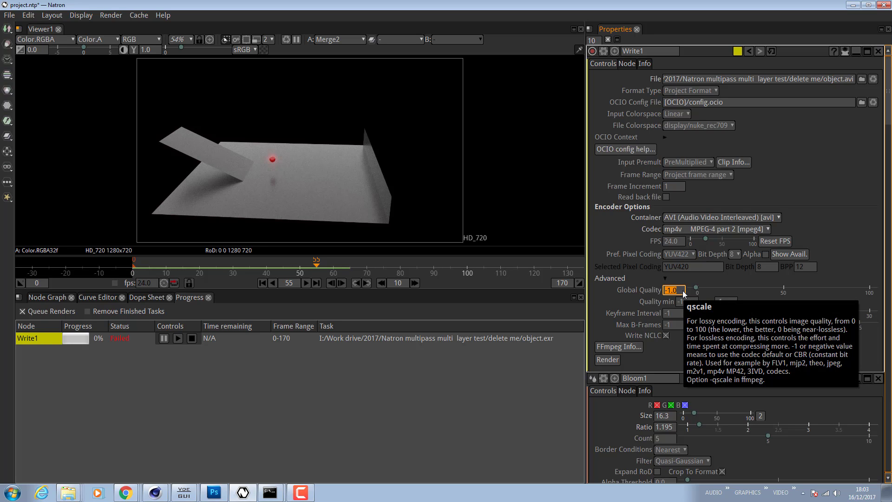
pyautogui.press('Return')
# - Render Write1 to object.avi, then open the rendered video from its folder to play it back and close the player
pyautogui.click(851, 238)
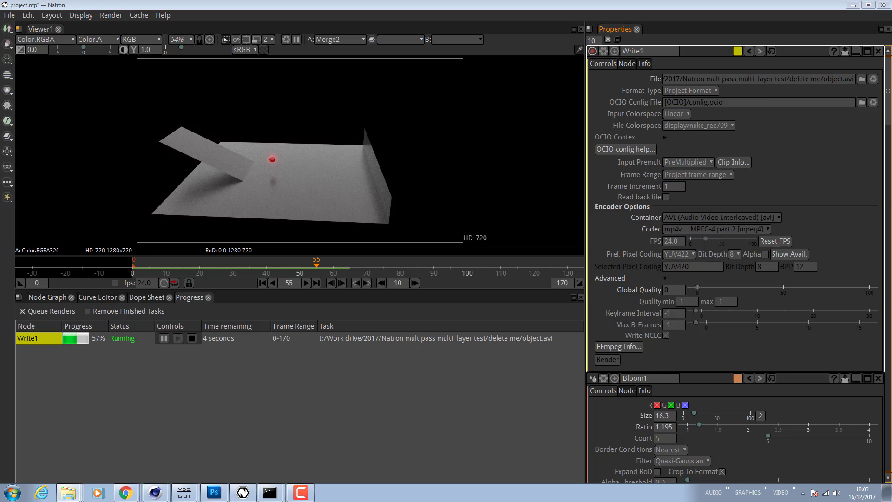
pyautogui.moveTo(891, 123); pyautogui.dragTo(466, 136)
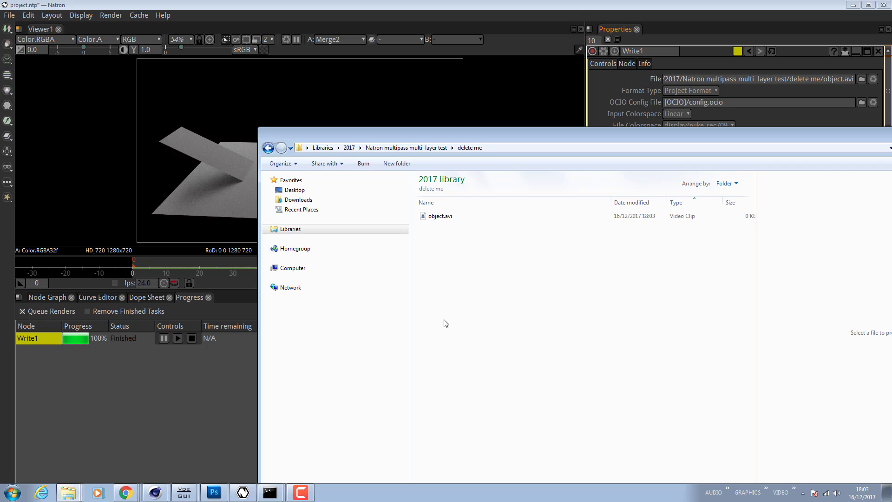
pyautogui.doubleClick(442, 215)
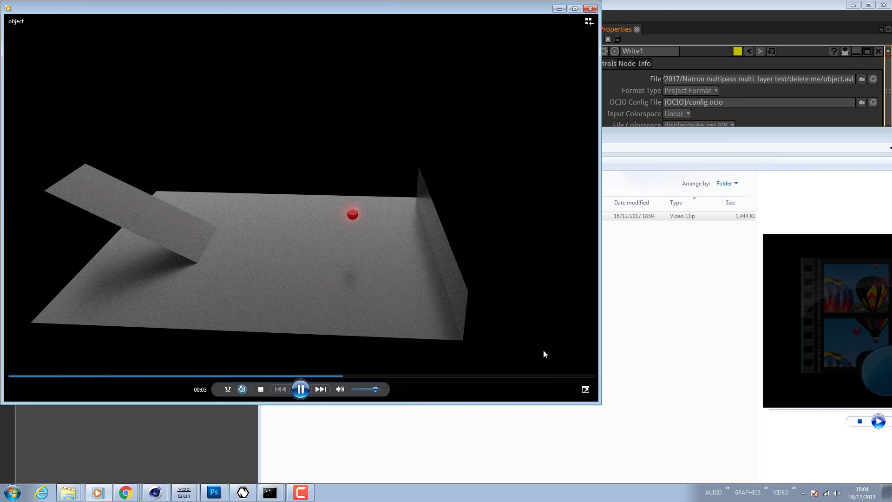
pyautogui.click(590, 8)
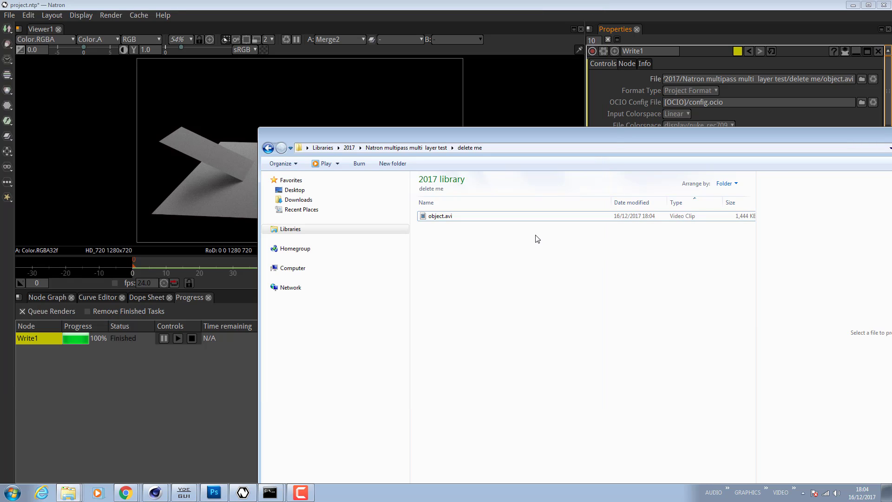
# - Delete the rendered object.avi file from the delete me folder
pyautogui.click(442, 217)
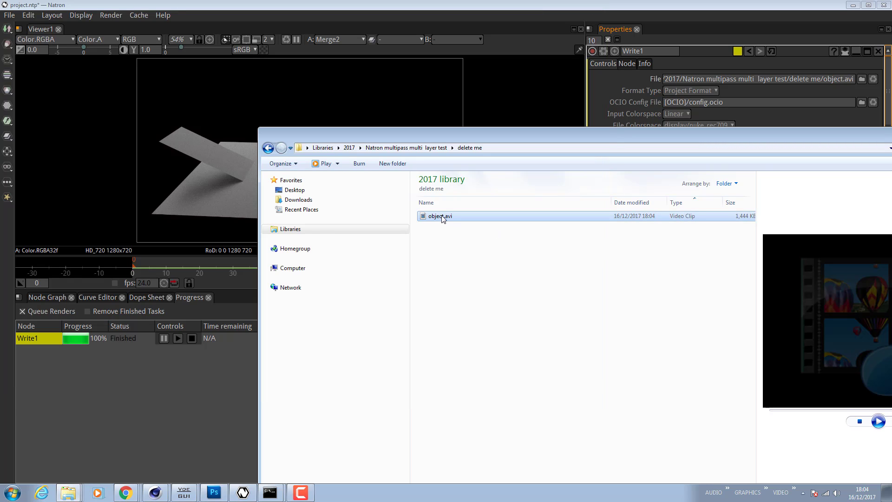
pyautogui.press('Delete')
pyautogui.click(492, 285)
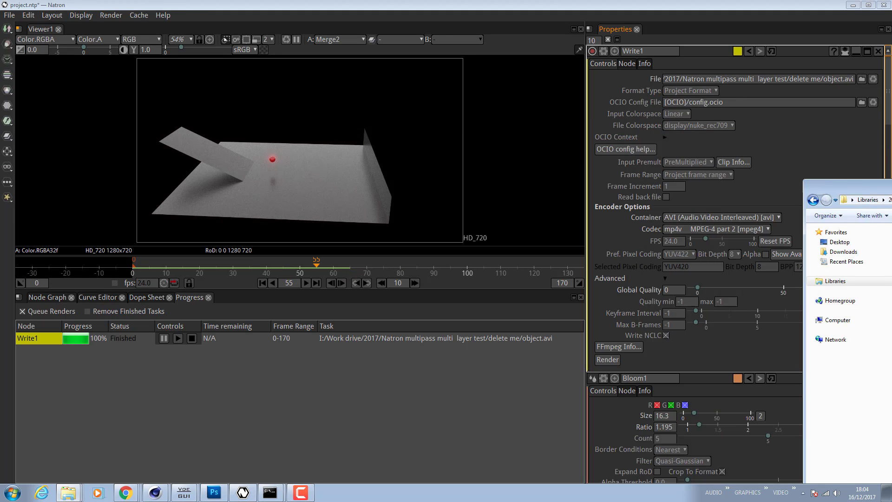
pyautogui.moveTo(885, 185); pyautogui.dragTo(891, 186)
# - Open Project Settings and set the project frame rate to 30
pyautogui.click(114, 15)
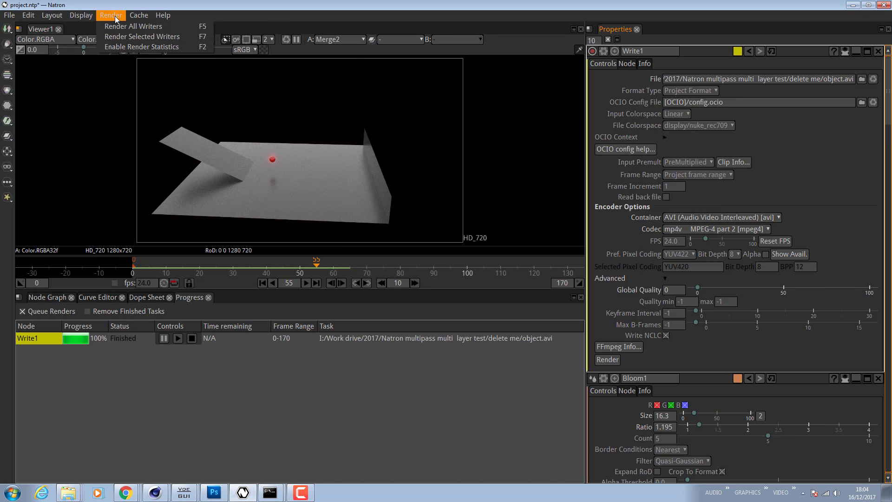
pyautogui.moveTo(90, 17)
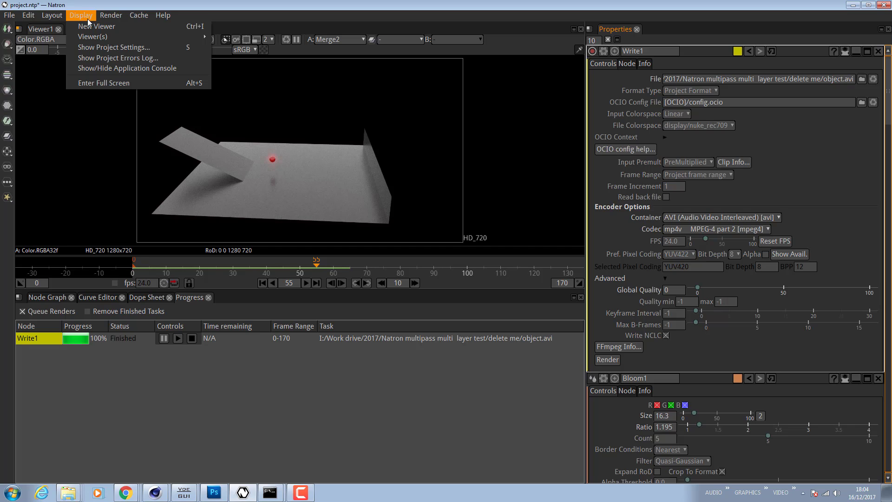
pyautogui.click(139, 48)
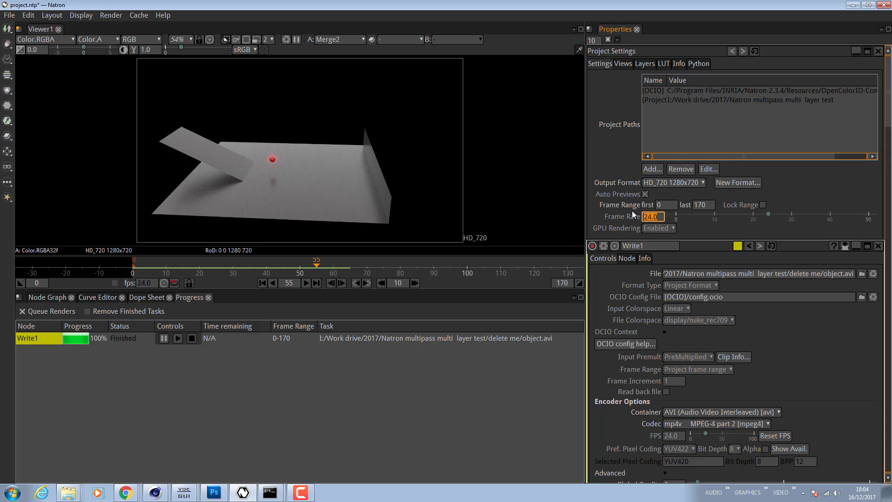
pyautogui.press('Return')
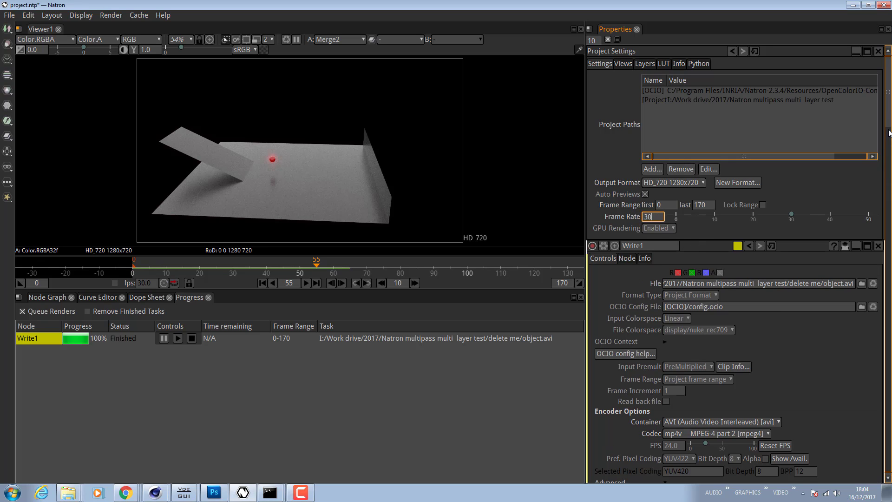
# - Open the Write1 node's properties from the node graph and set its FPS to 30
pyautogui.scroll(-3, 889, 134)
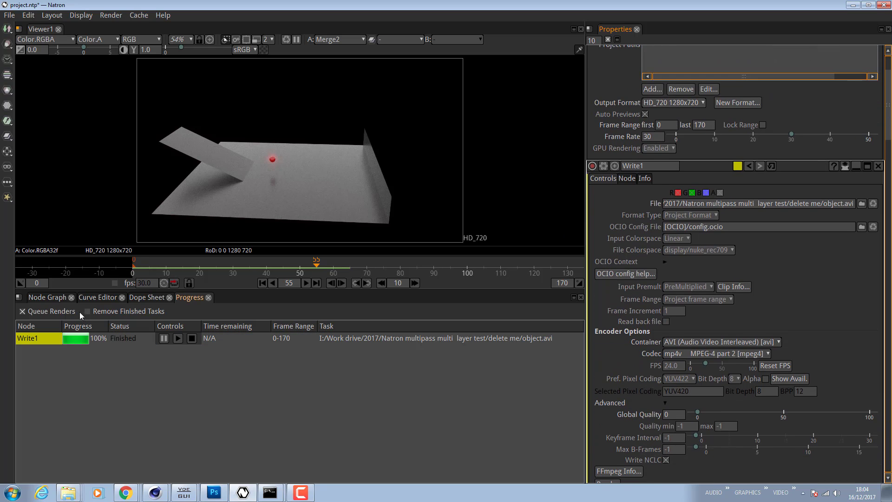
pyautogui.click(53, 299)
pyautogui.doubleClick(418, 435)
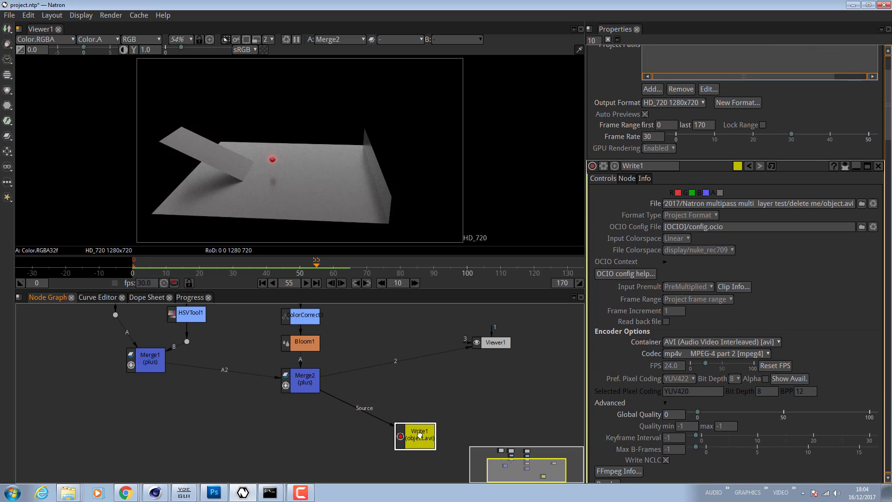
pyautogui.click(667, 251)
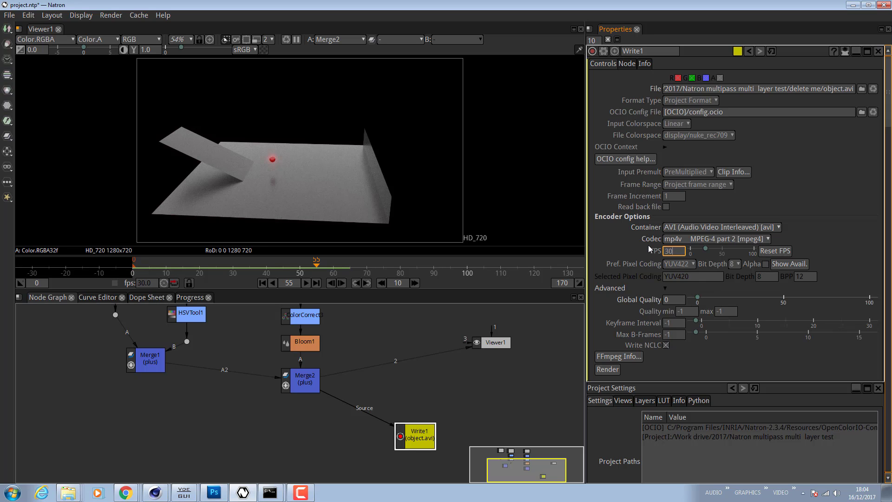
pyautogui.write('30')
pyautogui.press('Return')
# - Render Write1 again and play back the resulting object.avi video
pyautogui.click(607, 369)
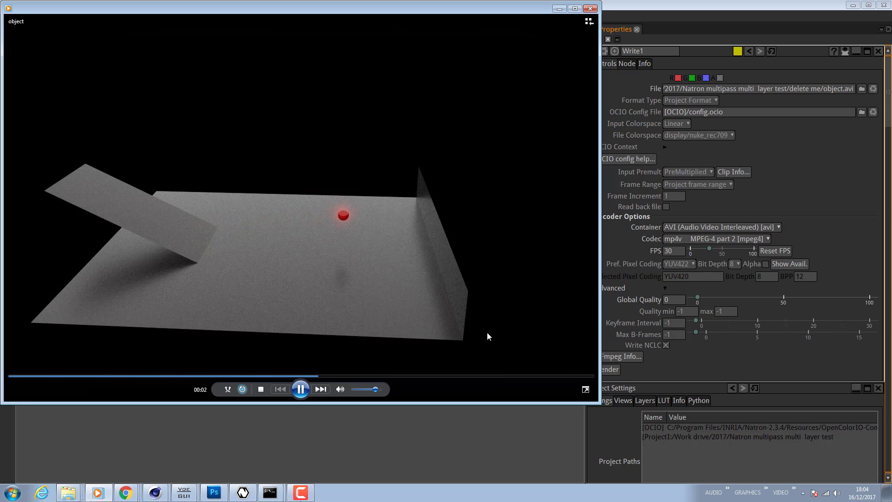
pyautogui.click(590, 8)
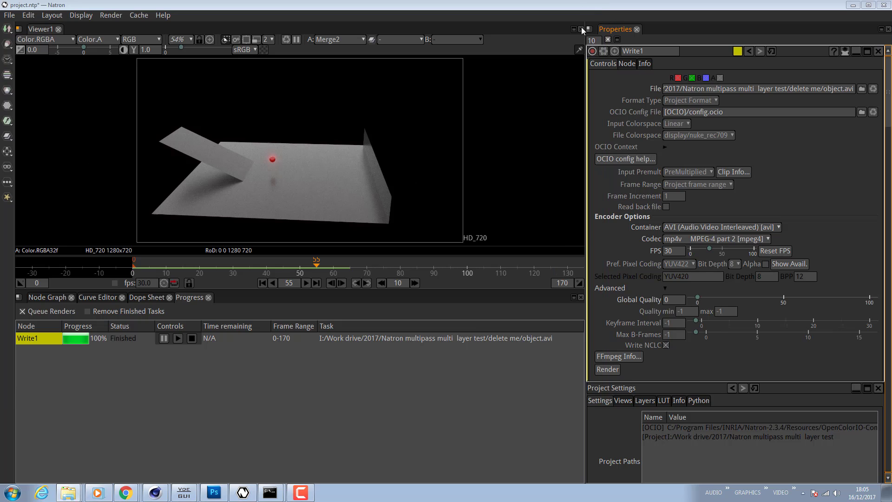
# - Pan around the node graph to review the composite's node tree
pyautogui.click(428, 354)
pyautogui.click(48, 298)
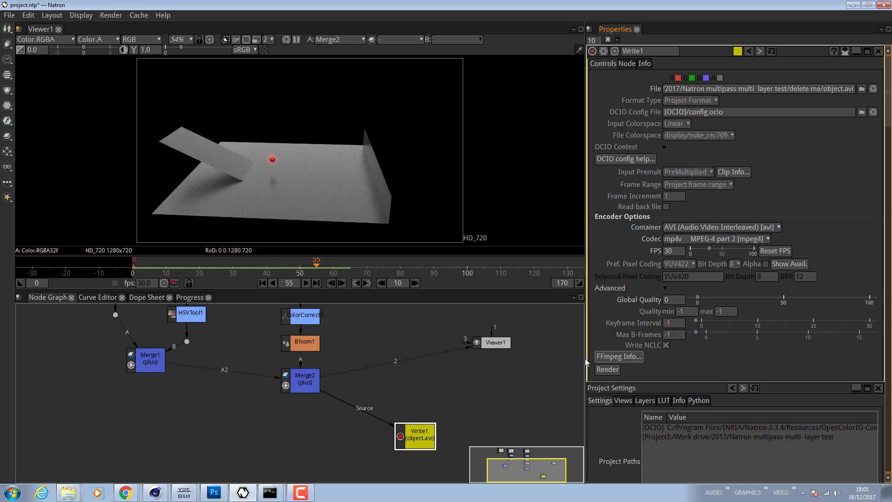
pyautogui.moveTo(539, 359); pyautogui.dragTo(550, 442)
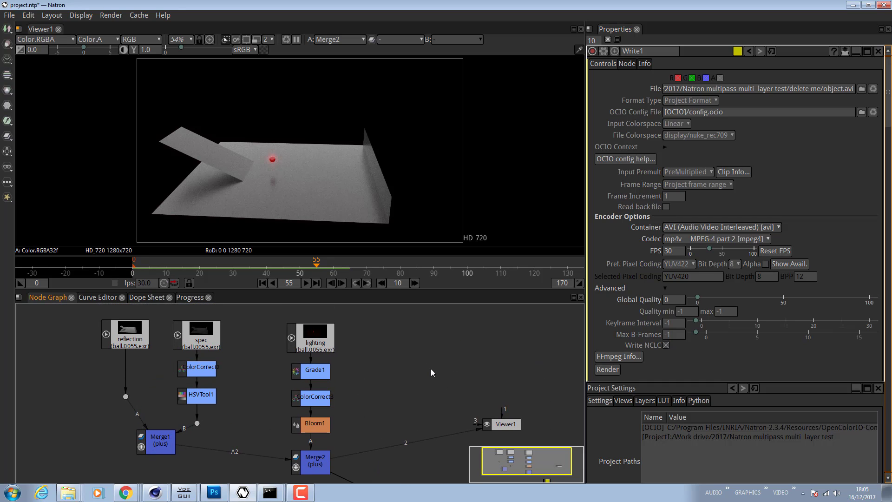
pyautogui.moveTo(431, 369); pyautogui.dragTo(431, 400)
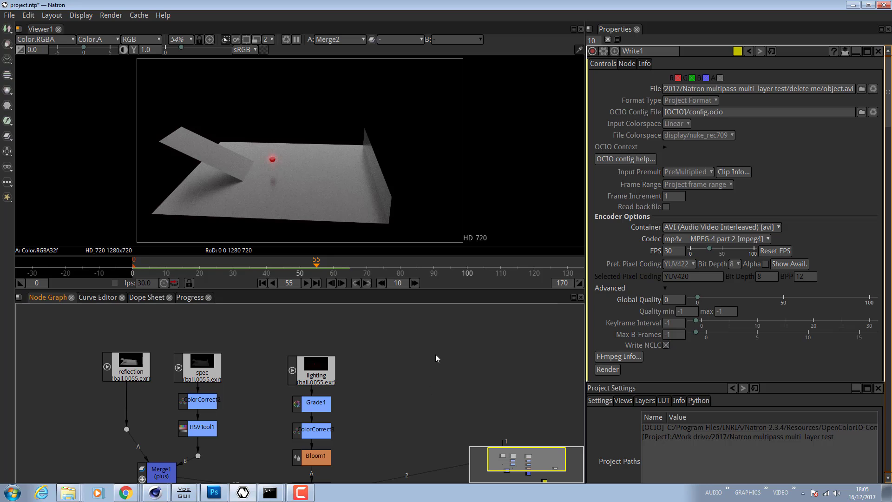
pyautogui.moveTo(441, 359)
pyautogui.mouseDown()
pyautogui.moveTo(449, 321)
pyautogui.moveTo(468, 392)
pyautogui.moveTo(469, 366)
pyautogui.moveTo(444, 380)
pyautogui.moveTo(443, 400)
pyautogui.moveTo(431, 355)
pyautogui.mouseUp()
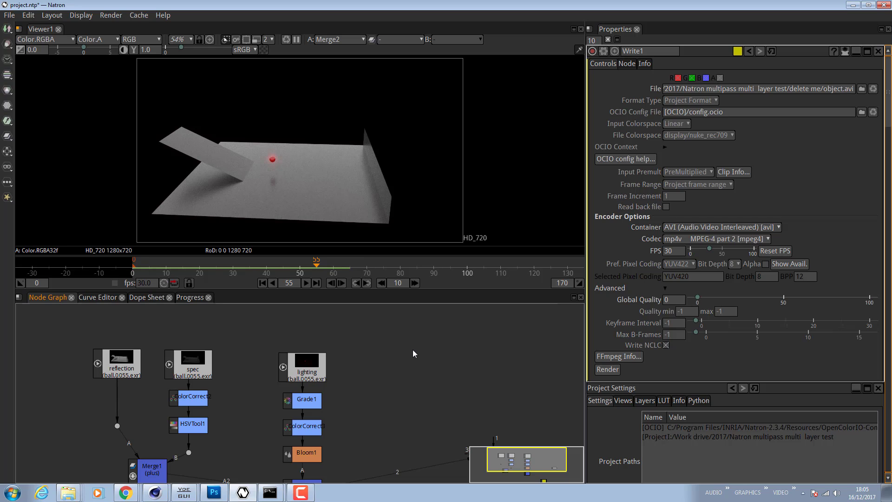
# - Start a new empty project and move its Viewer1 node
pyautogui.click(10, 15)
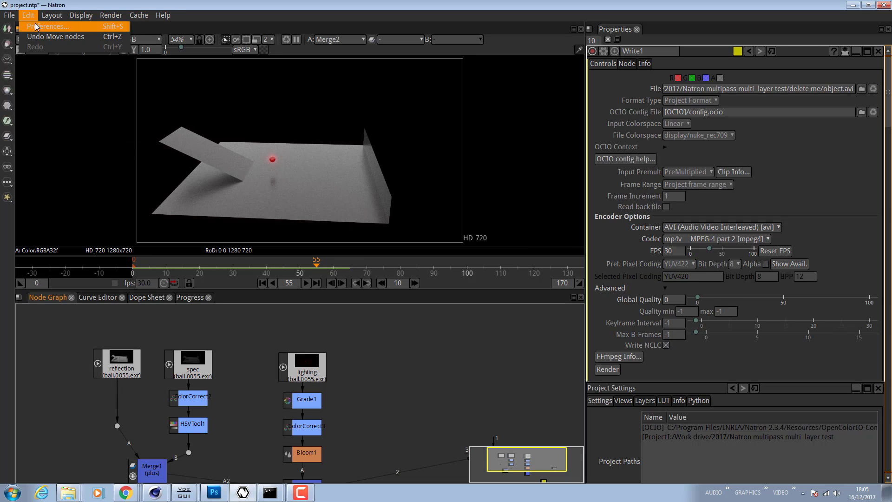
pyautogui.click(12, 26)
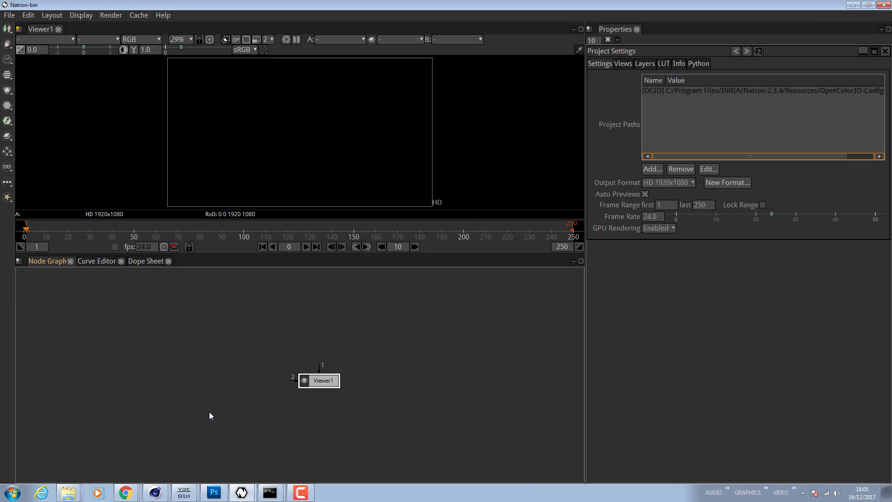
pyautogui.moveTo(320, 385); pyautogui.dragTo(274, 421)
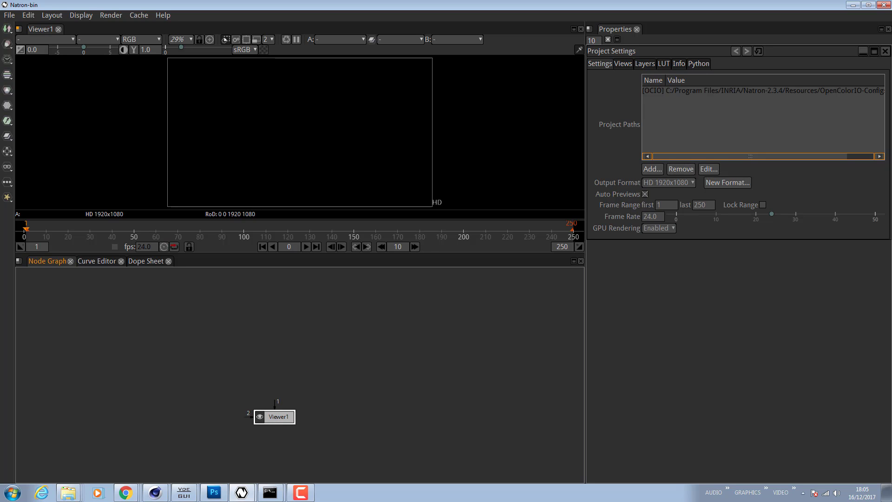
# - Browse the project folder and its natron exr output subfolder in the file explorer
pyautogui.hotkey('alt', 'Tab')
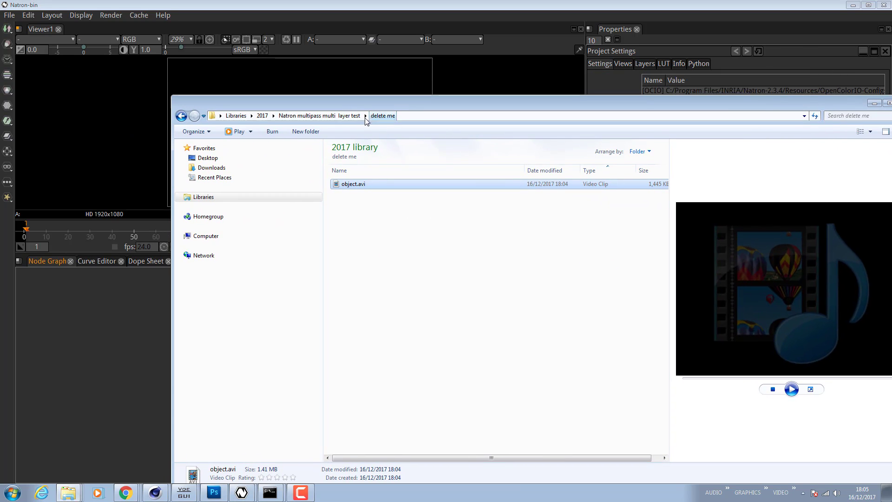
pyautogui.click(357, 116)
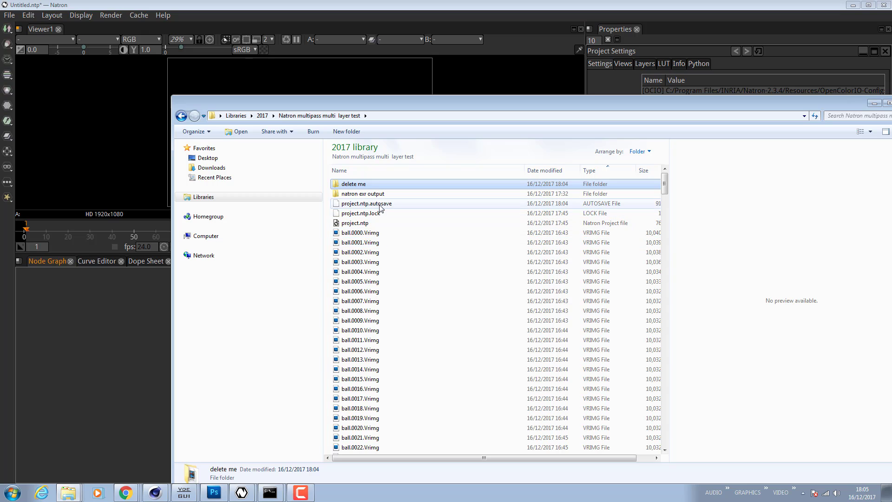
pyautogui.click(375, 234)
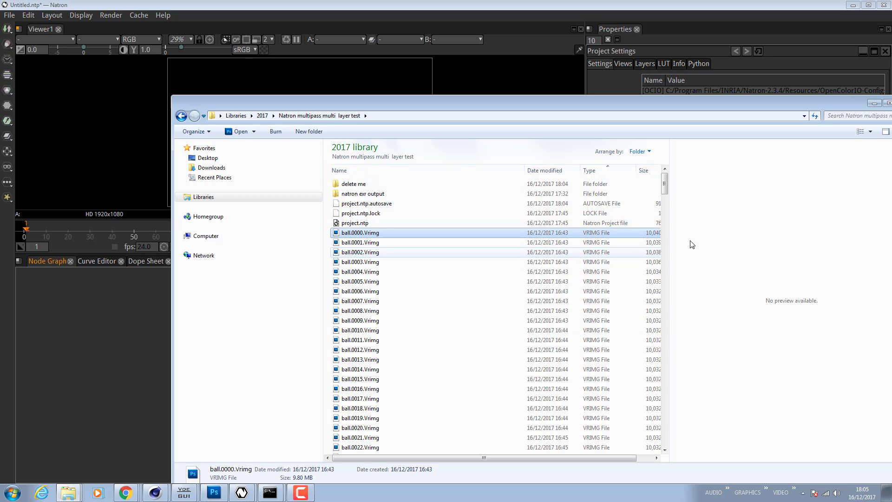
pyautogui.moveTo(666, 188); pyautogui.dragTo(677, 321)
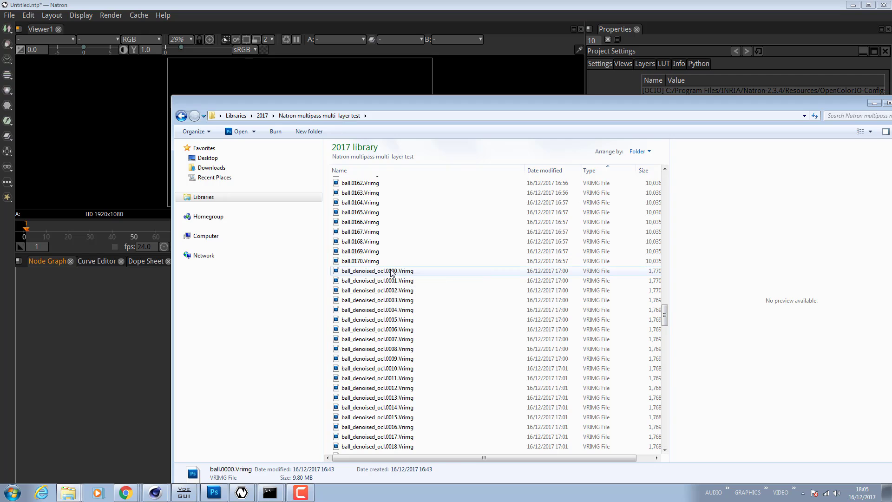
pyautogui.click(392, 273)
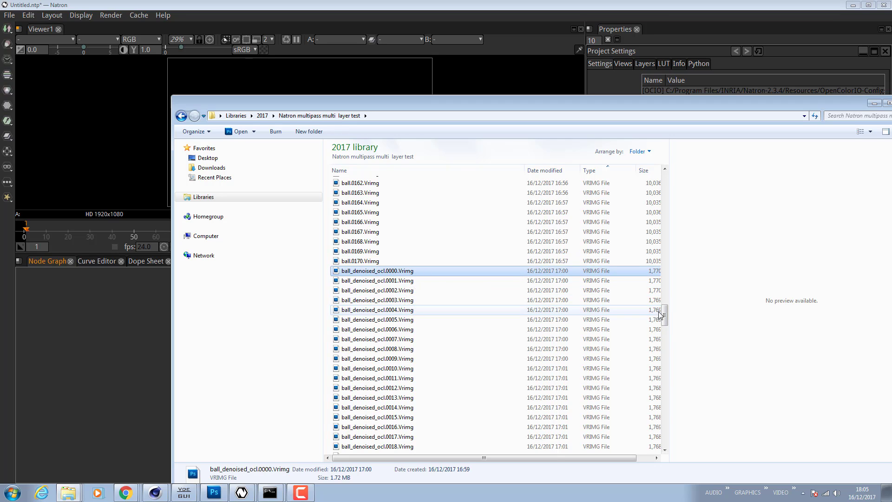
pyautogui.moveTo(665, 319); pyautogui.dragTo(665, 182)
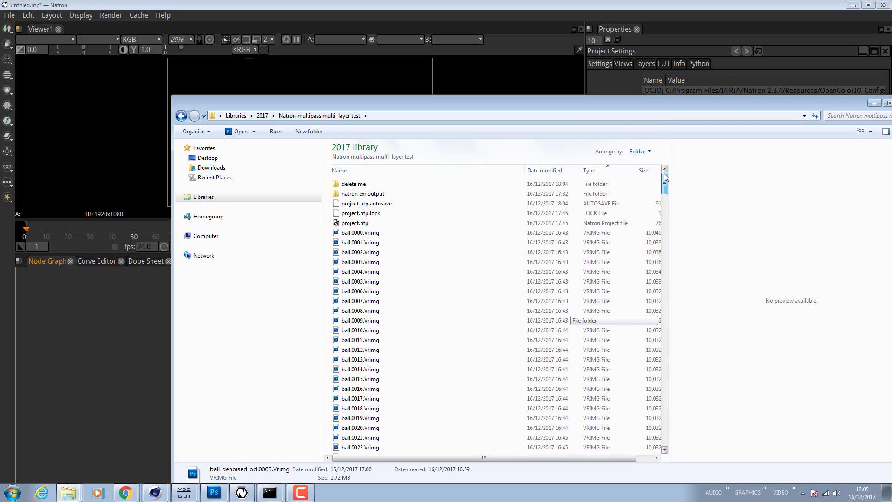
pyautogui.doubleClick(367, 194)
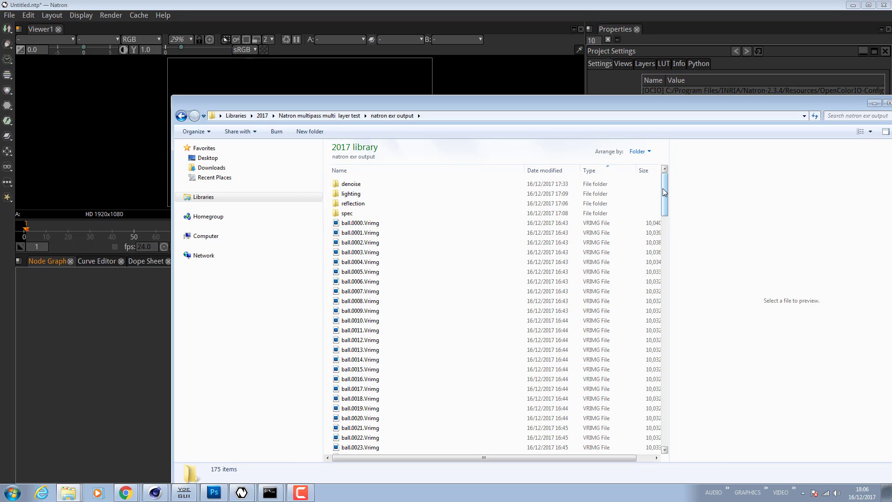
pyautogui.moveTo(663, 188)
pyautogui.mouseDown()
pyautogui.moveTo(666, 398)
pyautogui.moveTo(665, 188)
pyautogui.mouseUp()
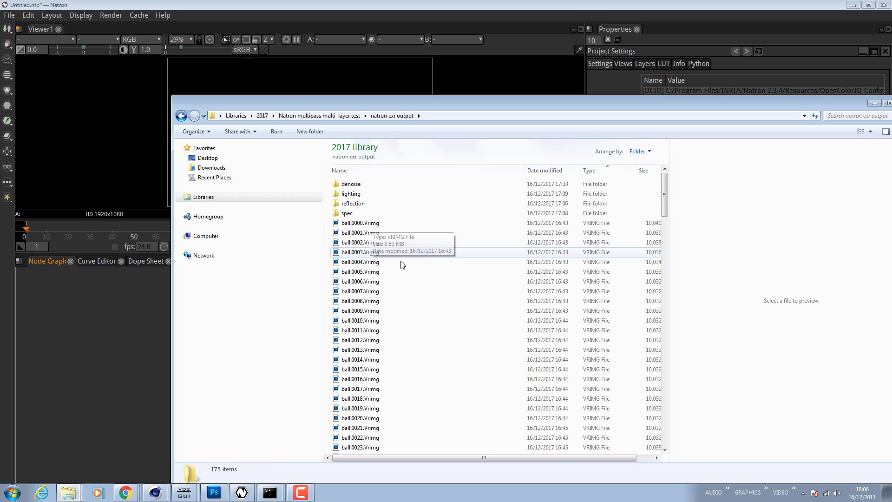
pyautogui.click(340, 115)
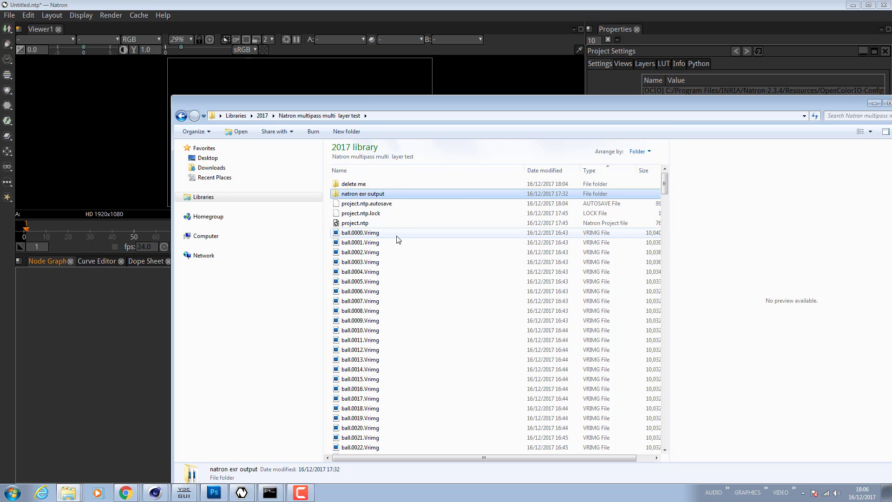
pyautogui.doubleClick(365, 195)
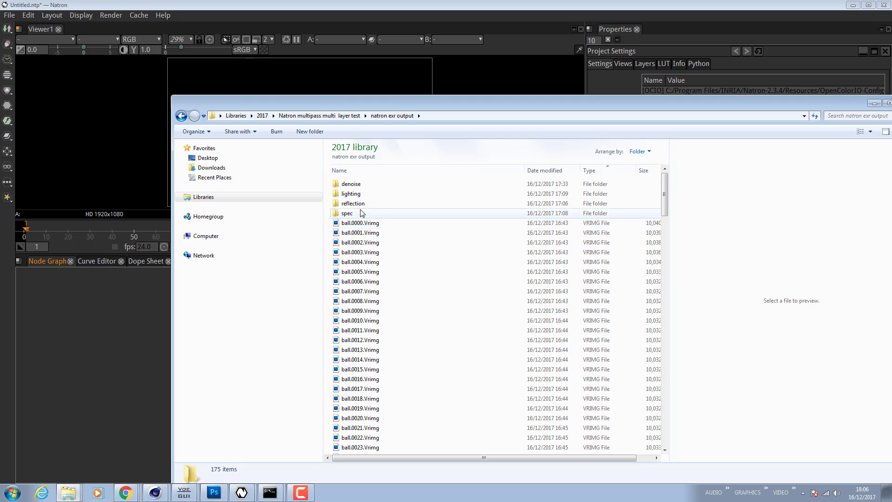
# - Create a new folder named All inside the natron exr output folder
pyautogui.click(375, 224)
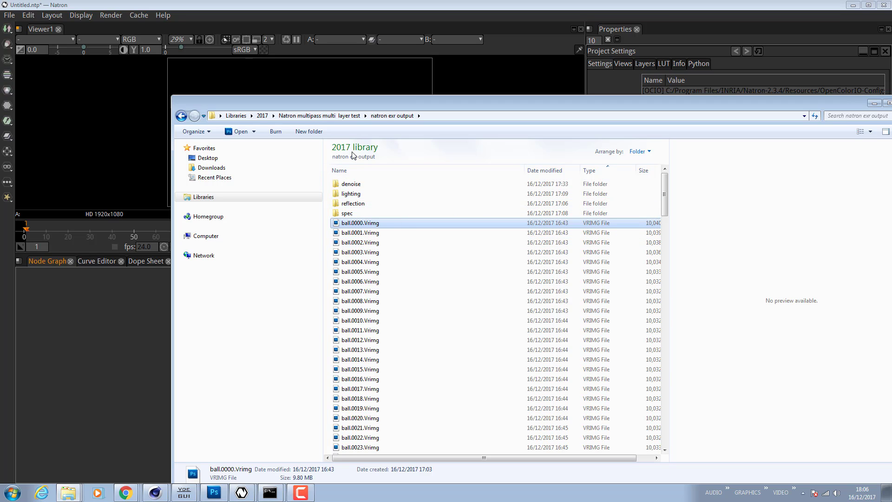
pyautogui.hotkey('ctrl', 'shift', 'n')
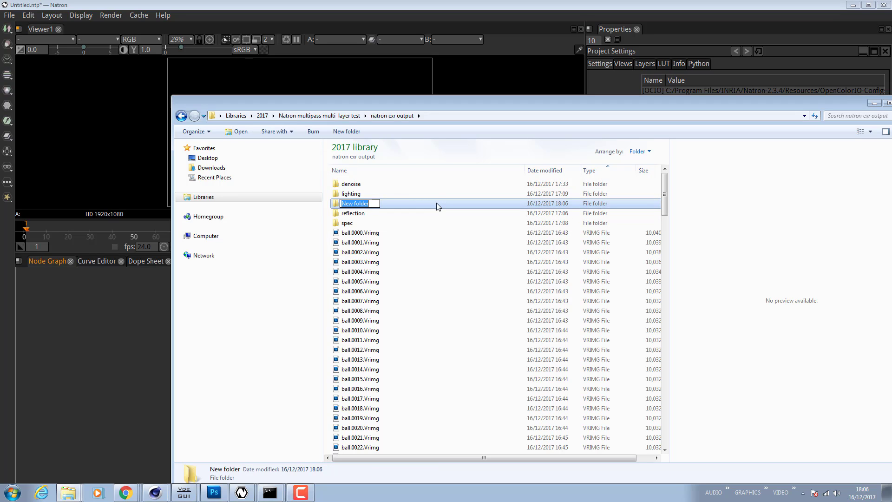
pyautogui.write('All')
pyautogui.press('Return')
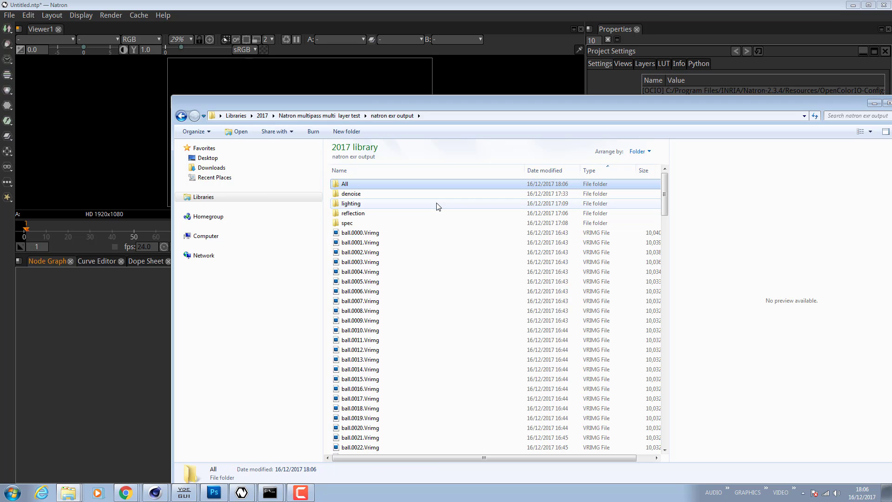
pyautogui.click(351, 194)
pyautogui.click(352, 204)
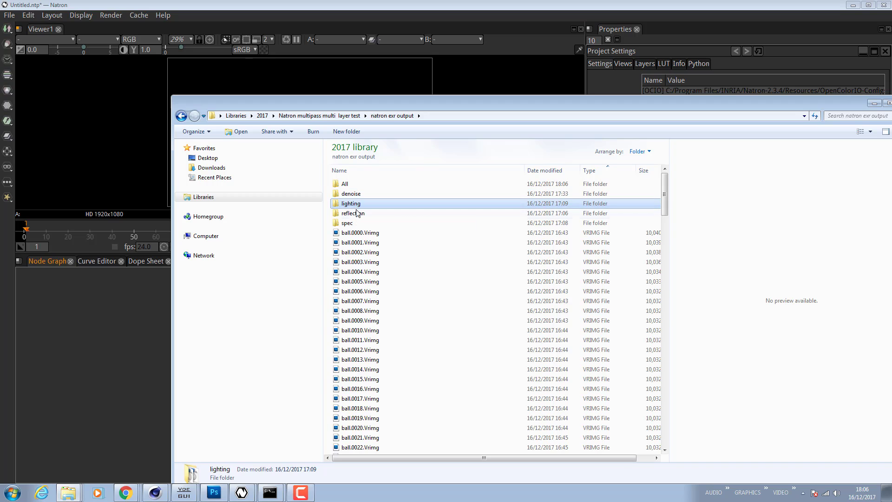
pyautogui.click(358, 214)
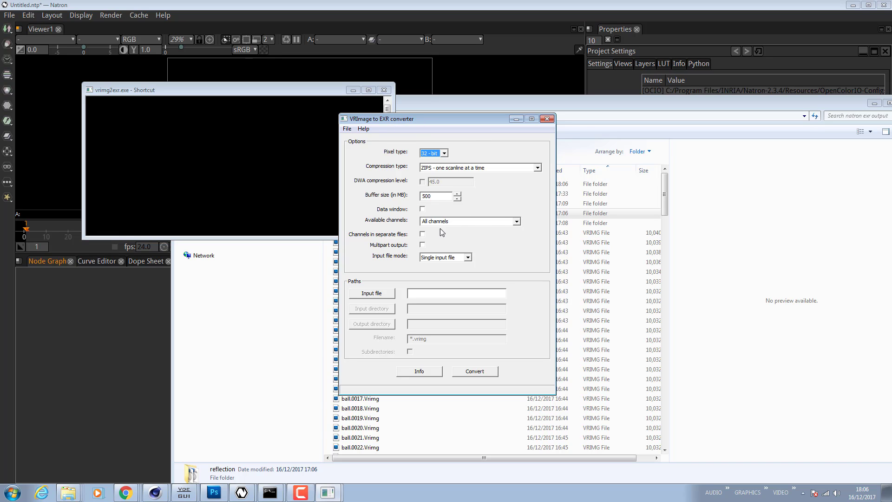
pyautogui.click(547, 119)
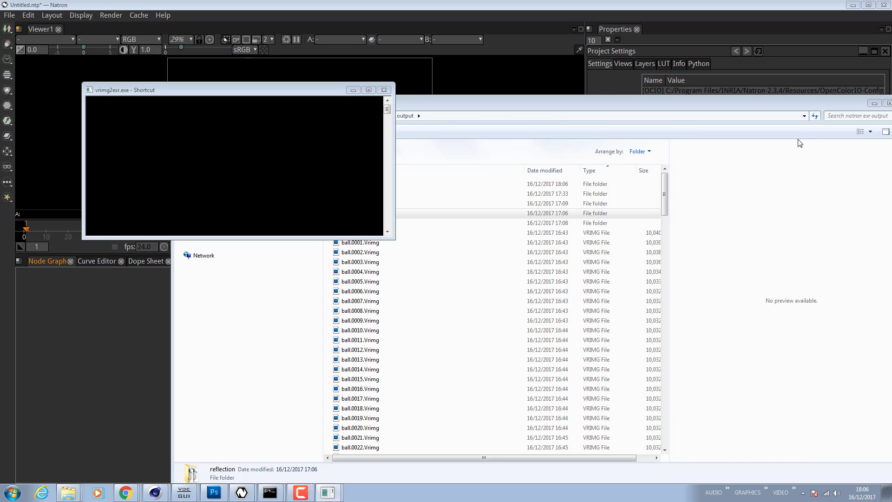
pyautogui.click(384, 90)
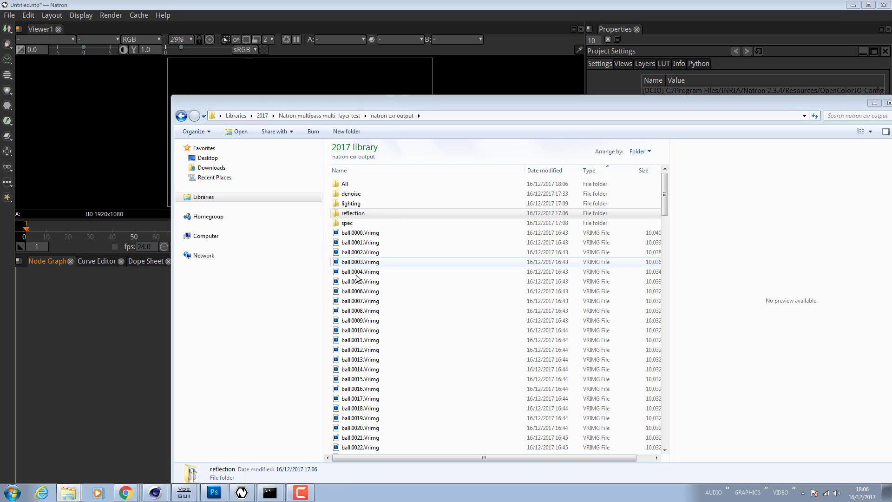
# - Launch the VRImage to EXR converter and set compression type to None and input file mode to Multiple input files
pyautogui.click(356, 203)
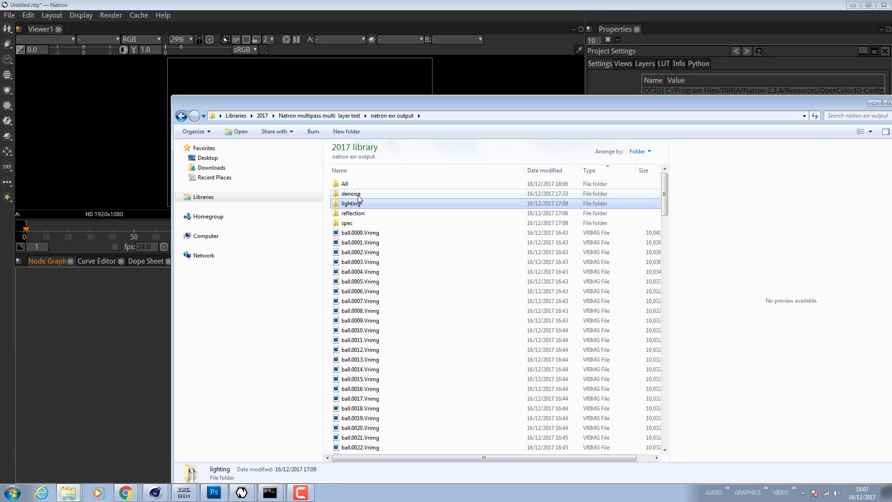
pyautogui.click(358, 195)
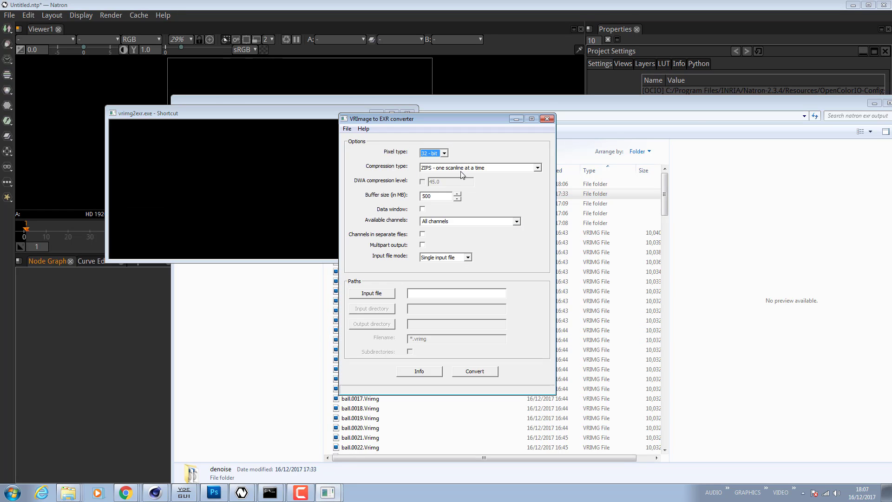
pyautogui.click(462, 175)
pyautogui.click(460, 174)
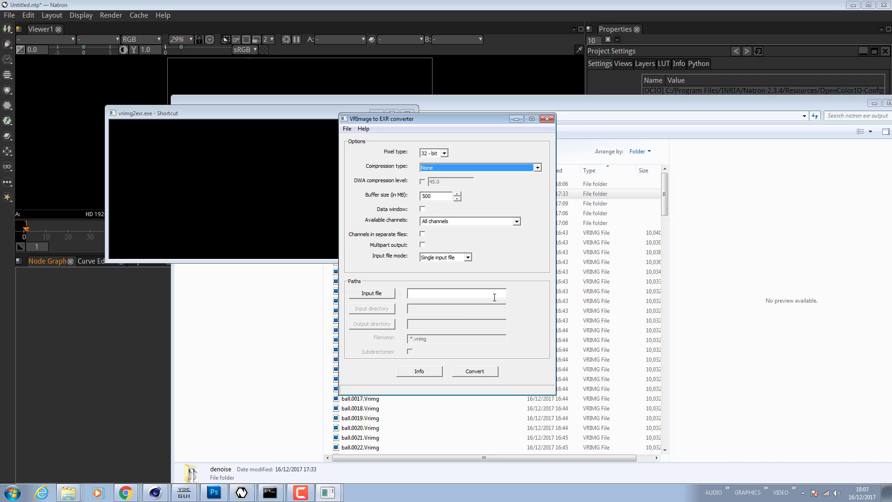
pyautogui.click(469, 259)
pyautogui.click(469, 270)
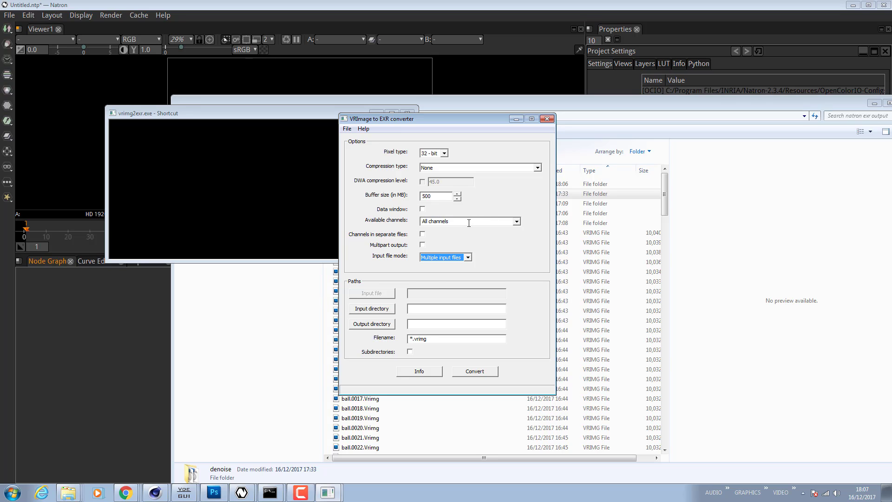
# - Set the converter's input directory to the natron exr output folder in Natron multipass multi layer test
pyautogui.click(372, 309)
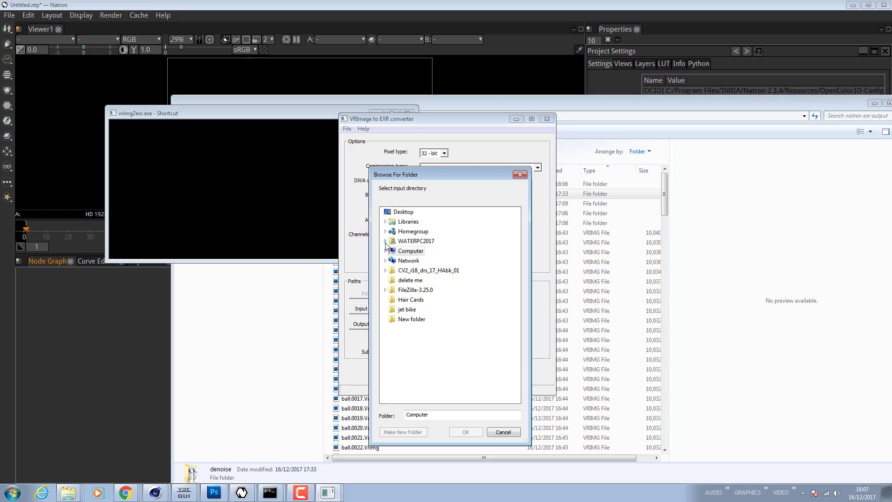
pyautogui.click(386, 222)
pyautogui.click(408, 231)
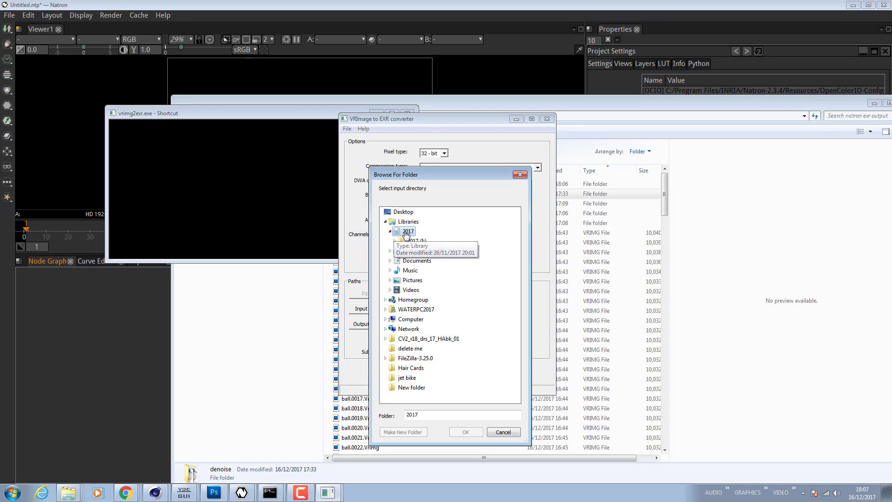
pyautogui.doubleClick(416, 241)
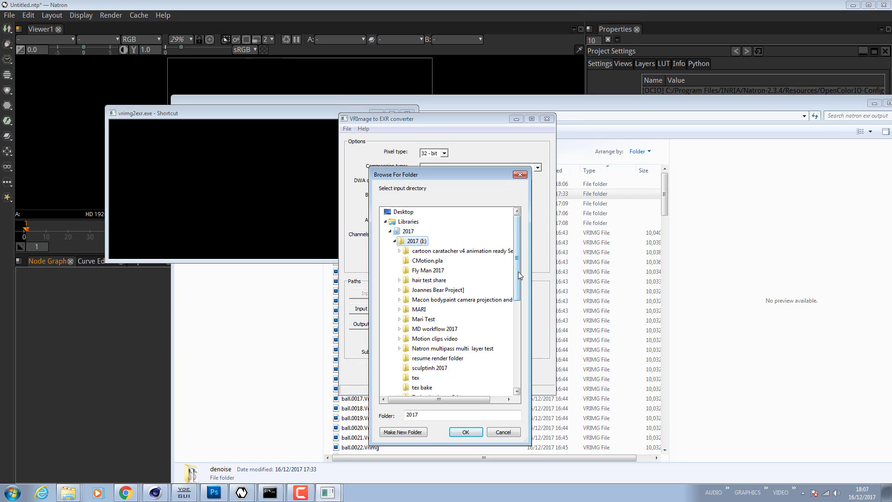
pyautogui.doubleClick(464, 331)
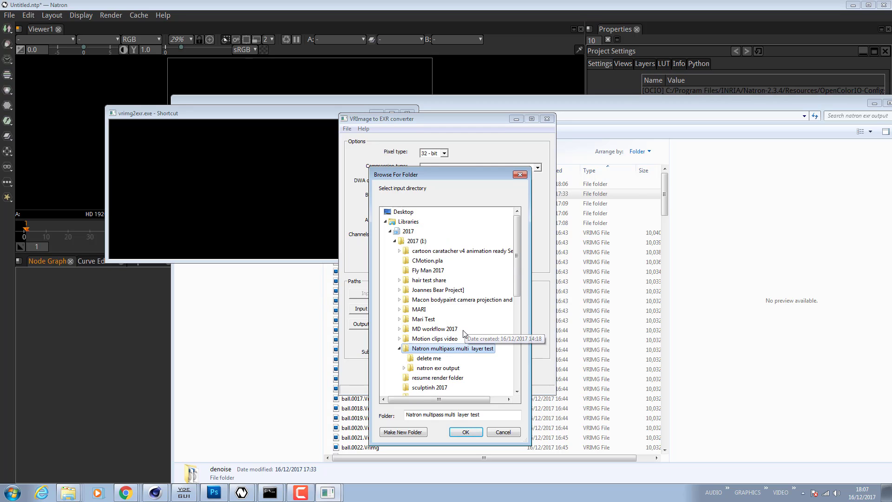
pyautogui.doubleClick(437, 368)
pyautogui.scroll(-1, 517, 278)
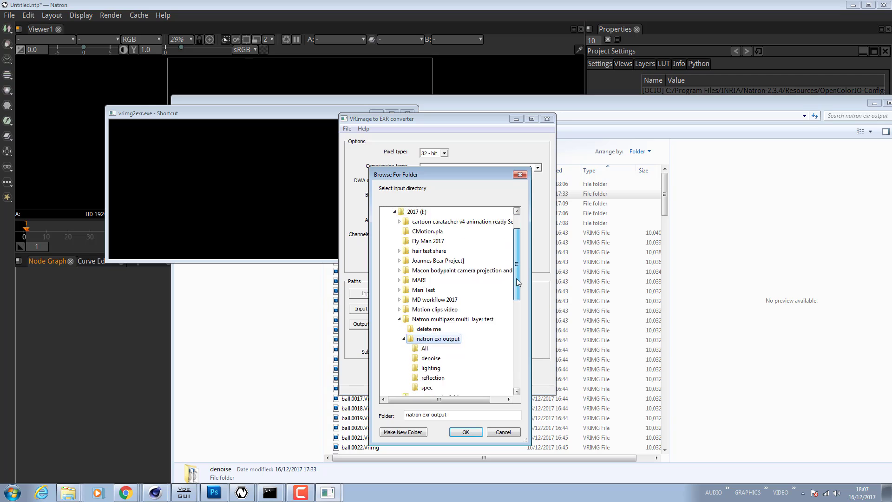
pyautogui.moveTo(517, 278); pyautogui.dragTo(516, 289)
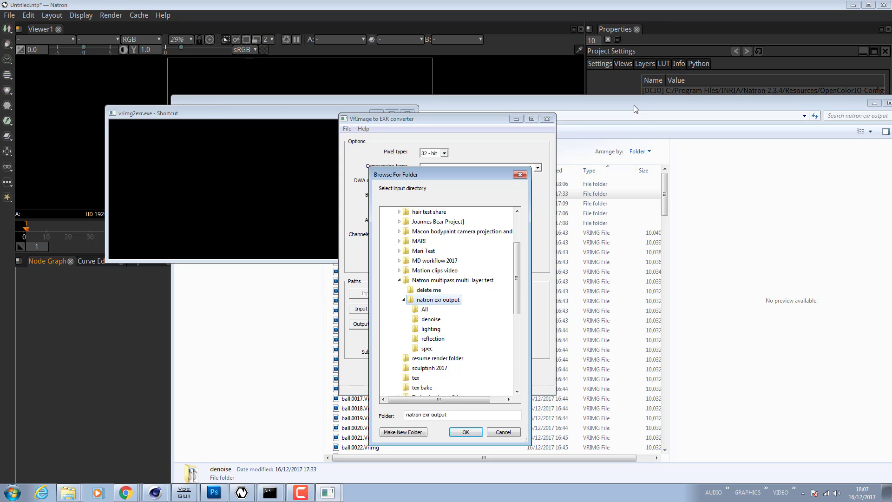
pyautogui.moveTo(635, 107); pyautogui.dragTo(869, 80)
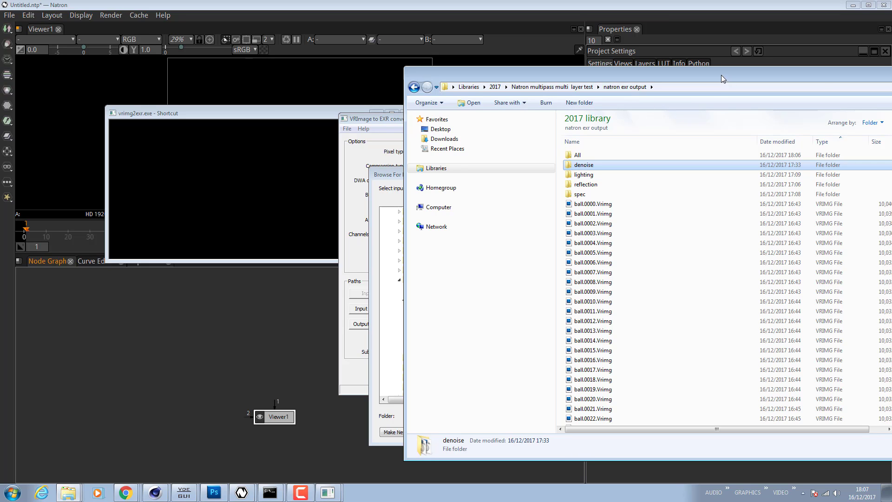
pyautogui.moveTo(722, 75); pyautogui.dragTo(891, 77)
pyautogui.click(439, 301)
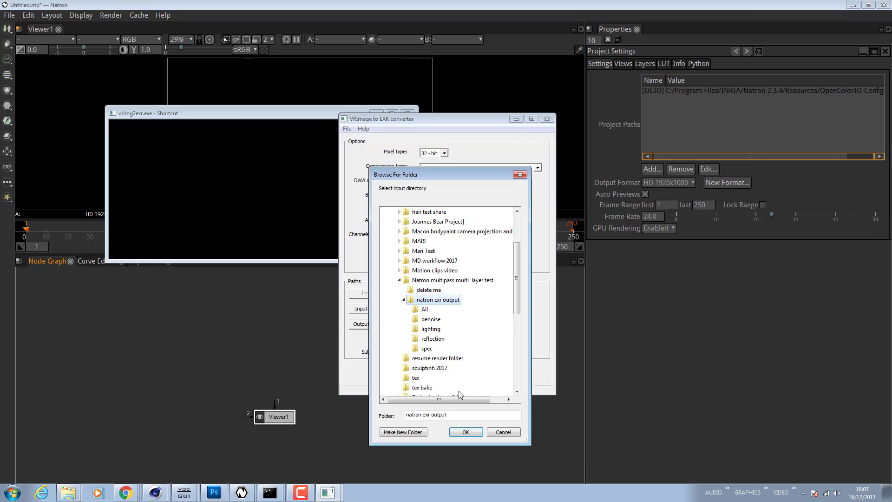
pyautogui.click(465, 432)
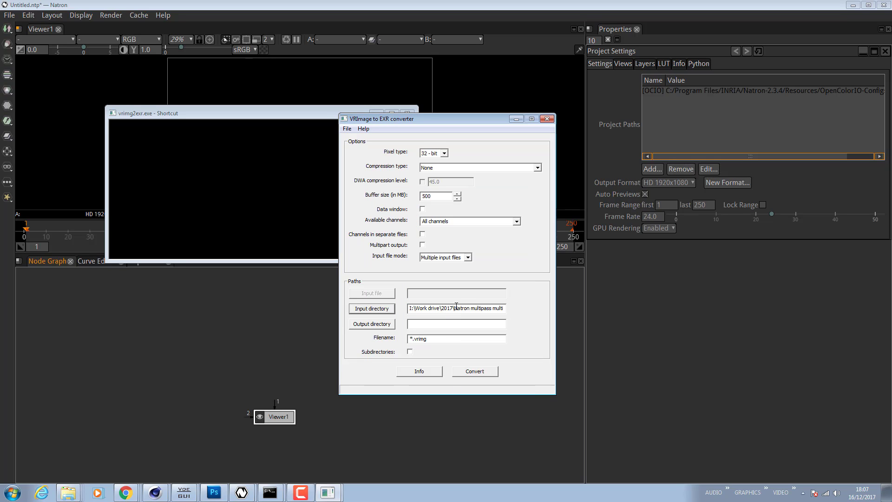
# - Set the converter's output directory to the All folder inside natron exr output
pyautogui.click(392, 328)
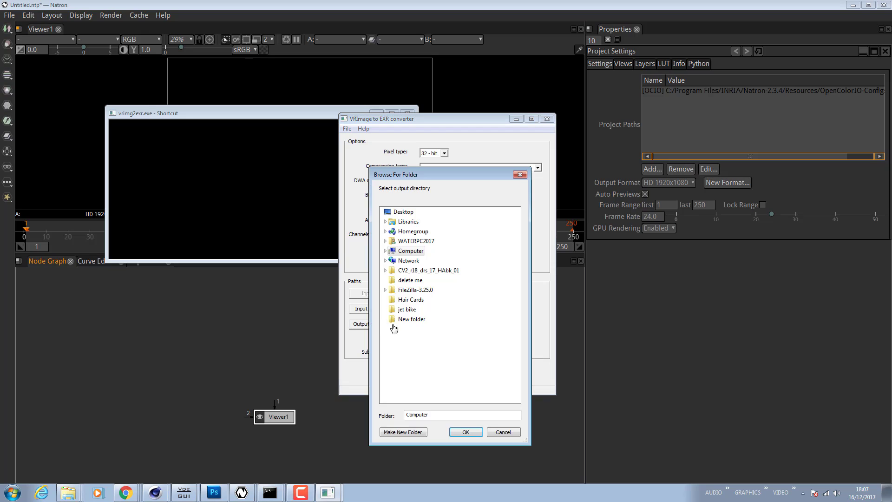
pyautogui.click(385, 241)
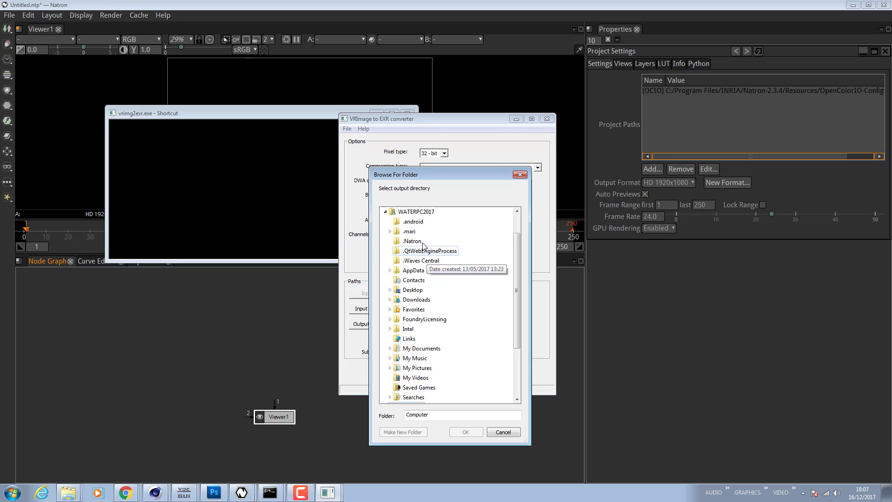
pyautogui.click(385, 212)
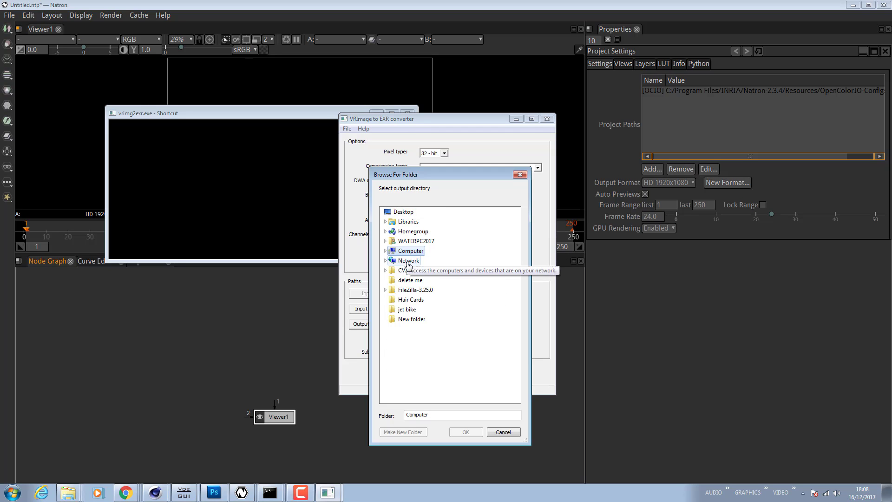
pyautogui.click(385, 222)
pyautogui.click(408, 232)
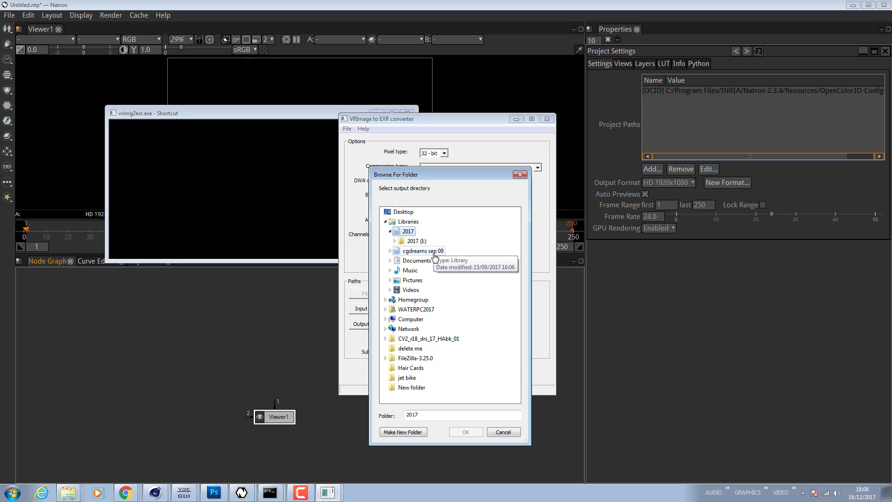
pyautogui.click(422, 243)
pyautogui.moveTo(518, 278); pyautogui.dragTo(520, 315)
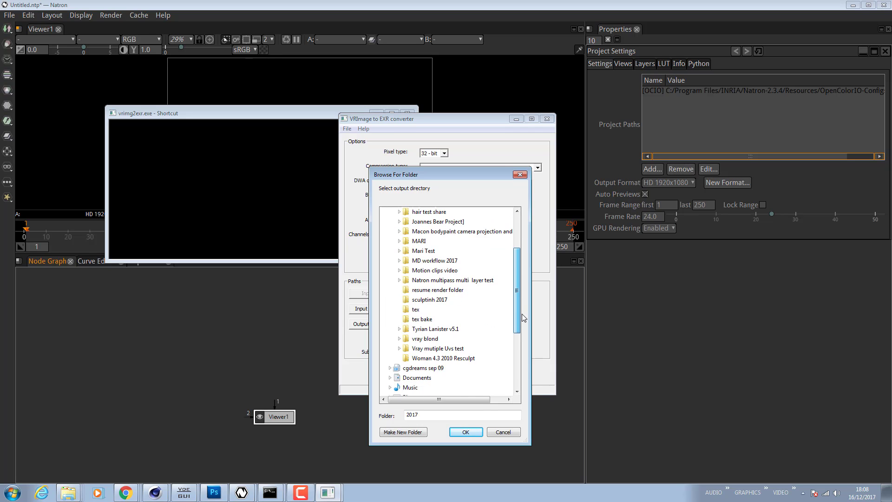
pyautogui.click(463, 280)
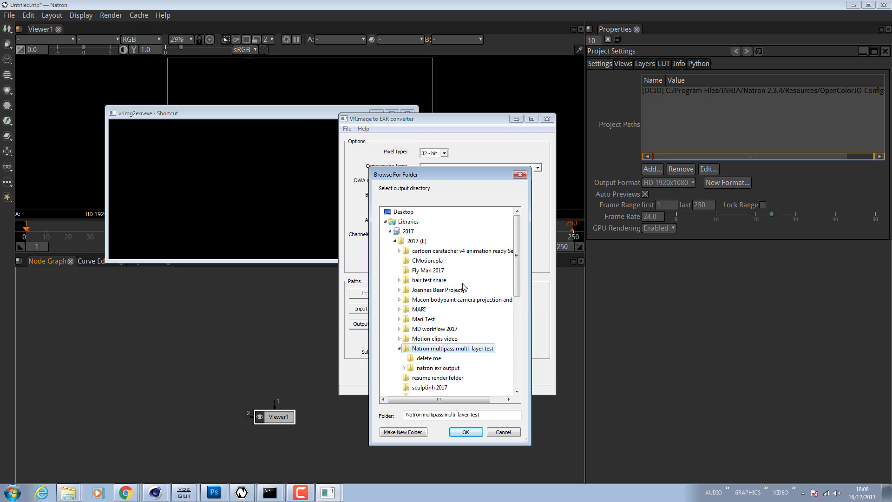
pyautogui.click(437, 368)
pyautogui.click(424, 379)
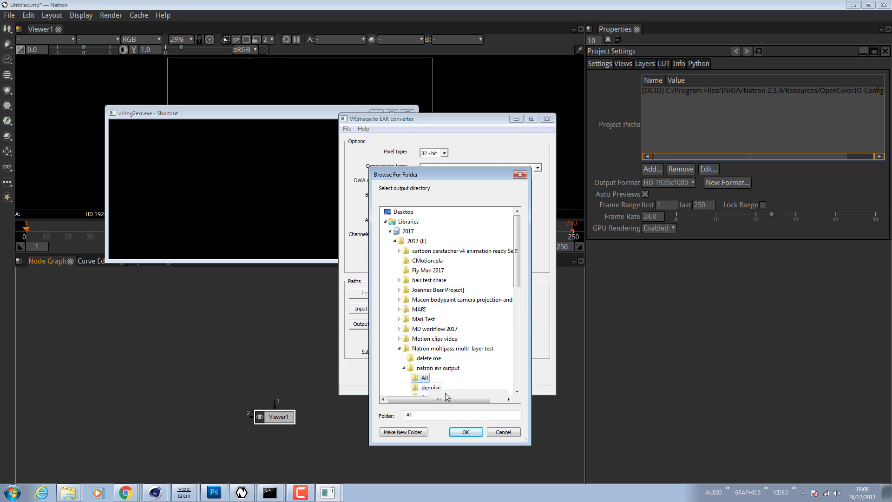
pyautogui.click(466, 432)
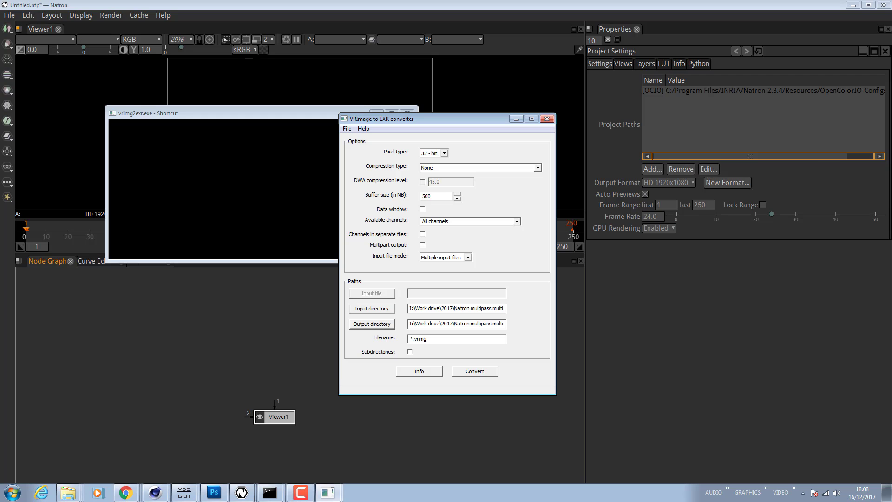
# - Start converting the VRImg files to EXR
pyautogui.moveTo(891, 108)
pyautogui.mouseDown()
pyautogui.moveTo(451, 99)
pyautogui.moveTo(891, 96)
pyautogui.mouseUp()
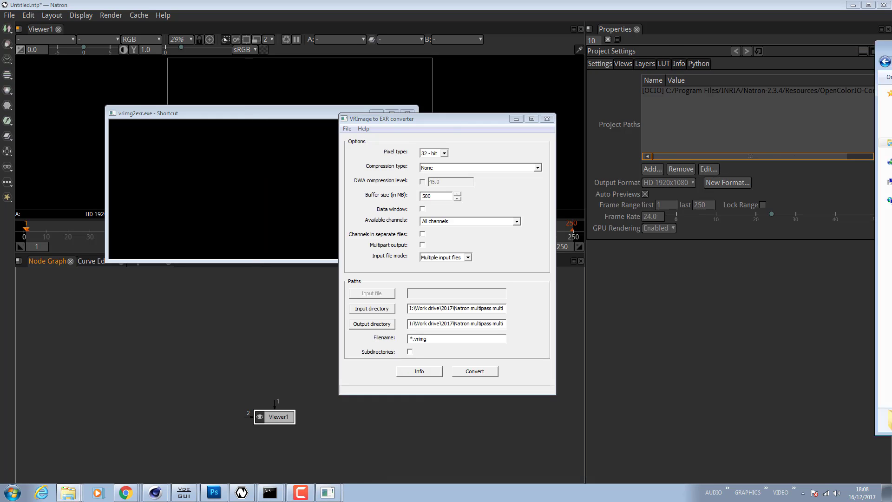
pyautogui.click(468, 374)
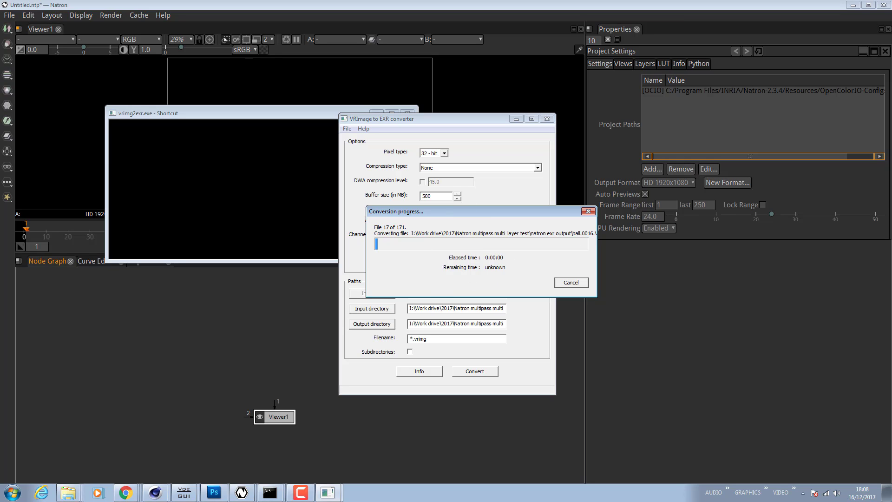
pyautogui.click(69, 492)
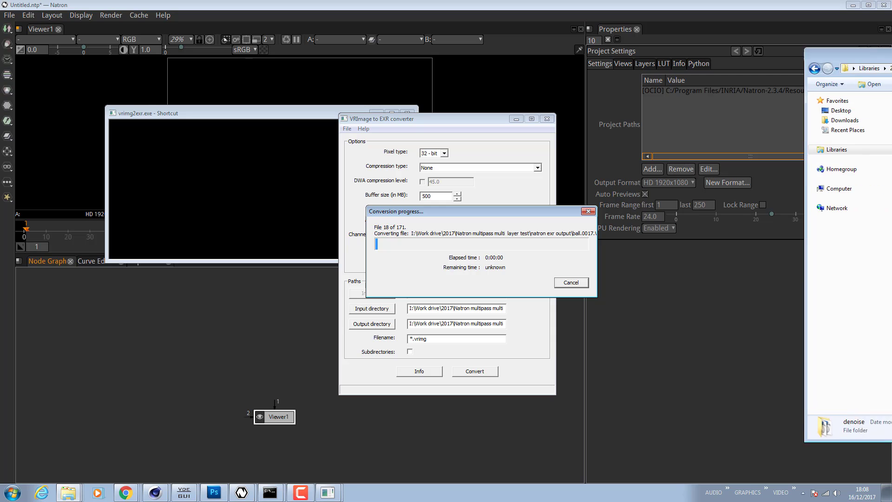
pyautogui.moveTo(737, 73); pyautogui.dragTo(677, 75)
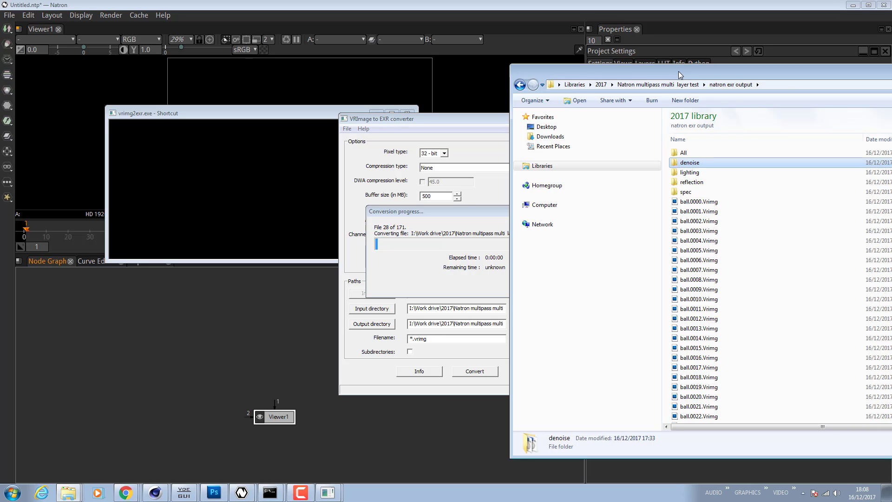
pyautogui.moveTo(679, 71); pyautogui.dragTo(891, 74)
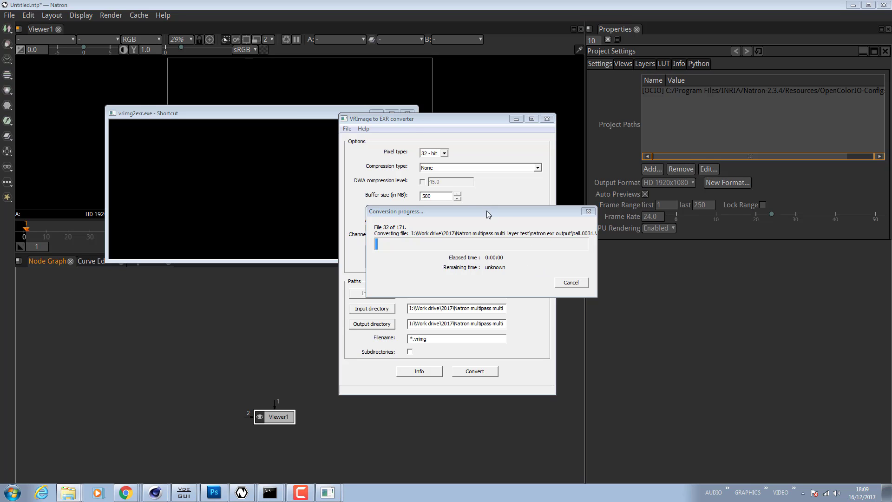
pyautogui.moveTo(482, 211); pyautogui.dragTo(656, 225)
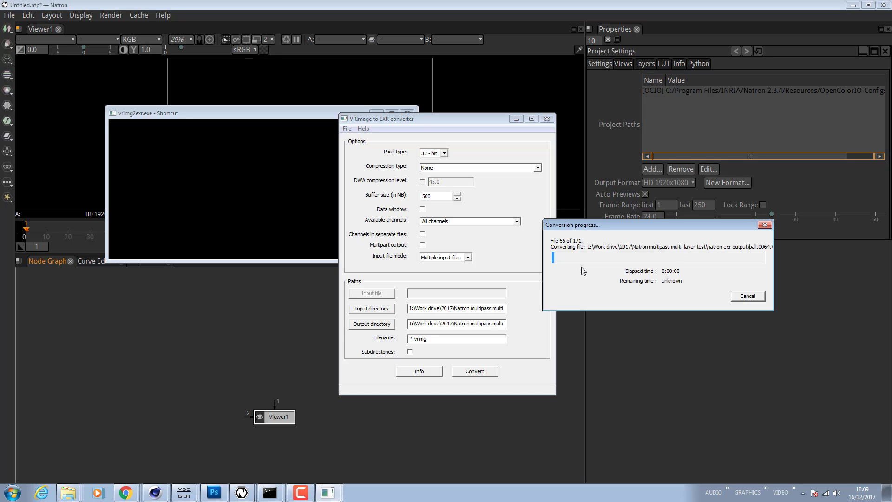
# - Browse the natron exr output folder in the file explorer to review its subfolders and VRImg files
pyautogui.click(68, 492)
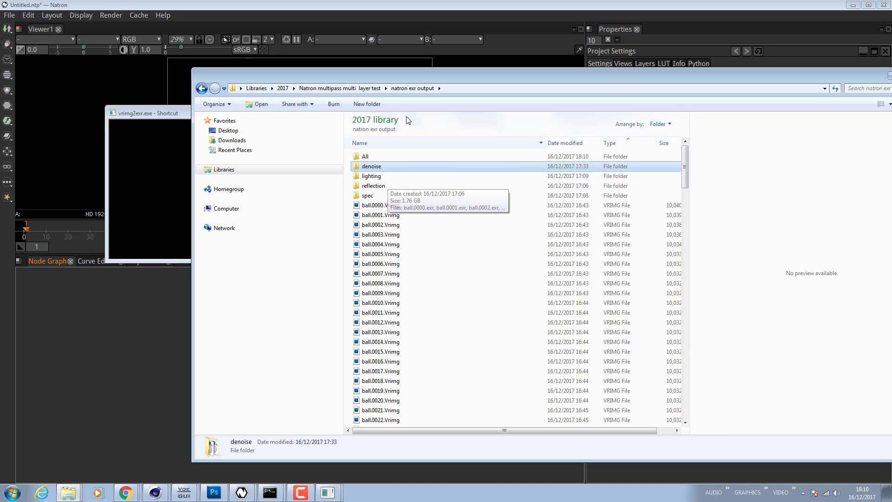
pyautogui.moveTo(400, 77); pyautogui.dragTo(891, 144)
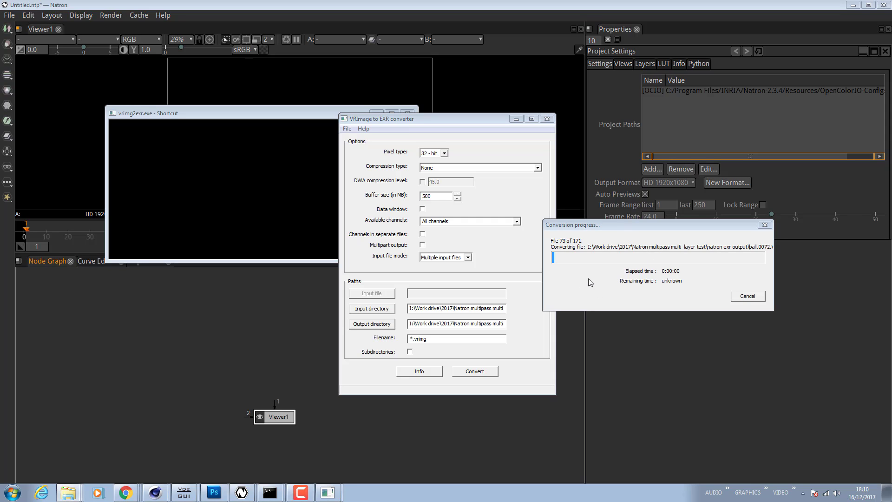
# - Switch to Cinema 4D and open the V-Ray Multipass Manager to inspect the Denoiser channel settings
pyautogui.moveTo(155, 491)
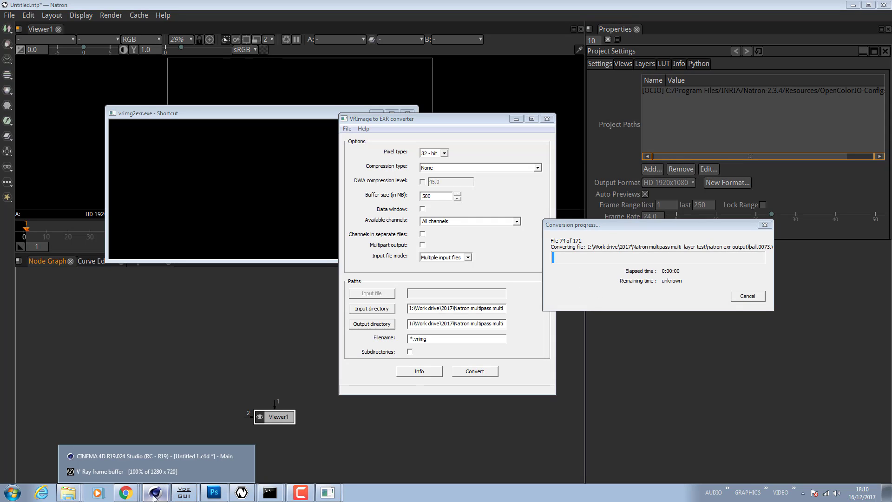
pyautogui.click(137, 455)
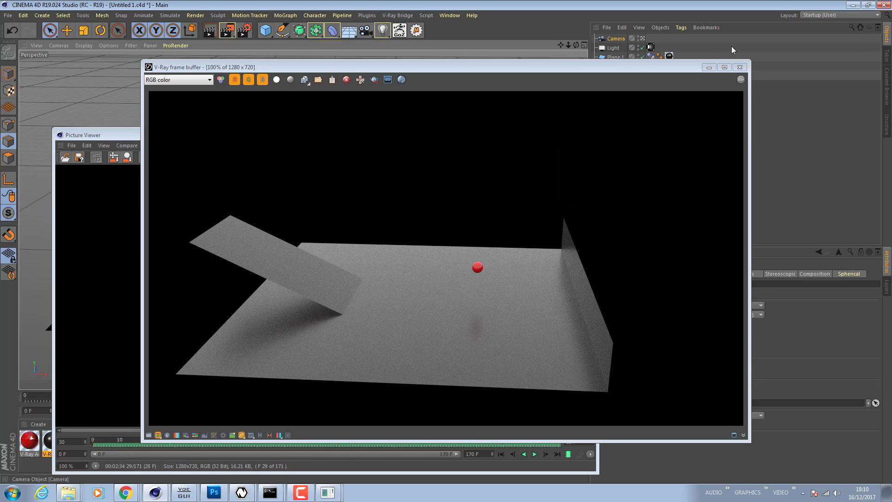
pyautogui.click(740, 67)
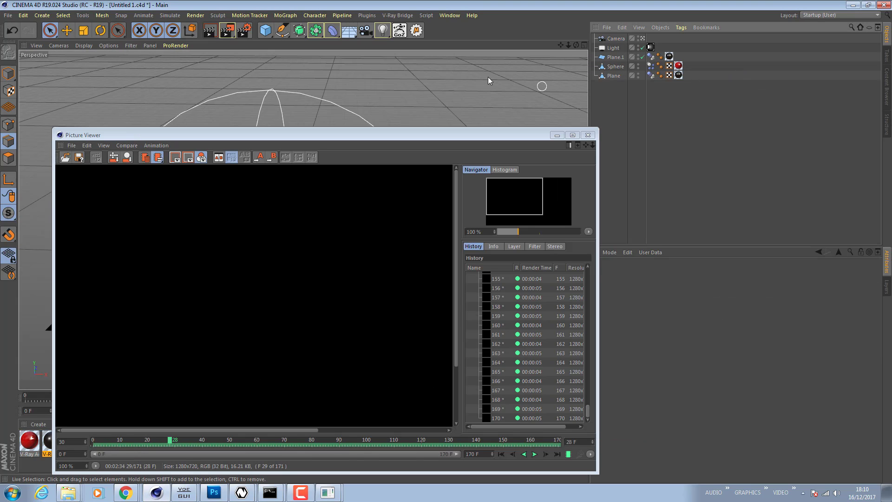
pyautogui.click(411, 16)
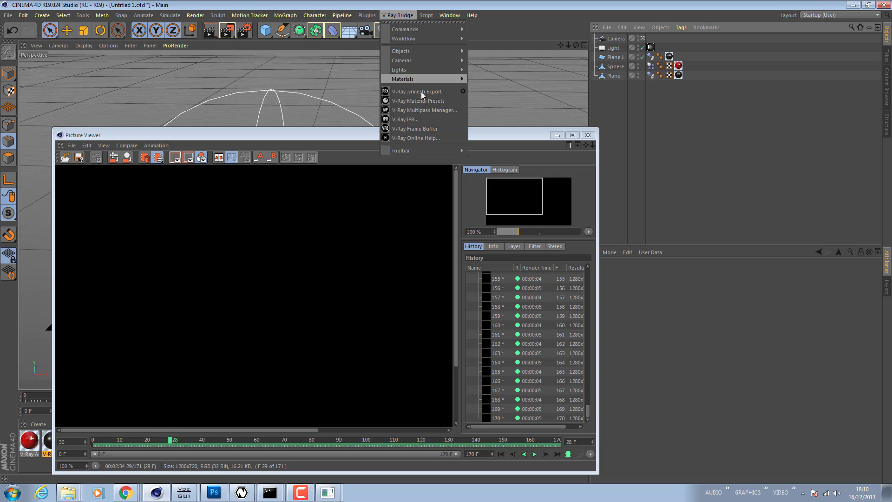
pyautogui.click(432, 111)
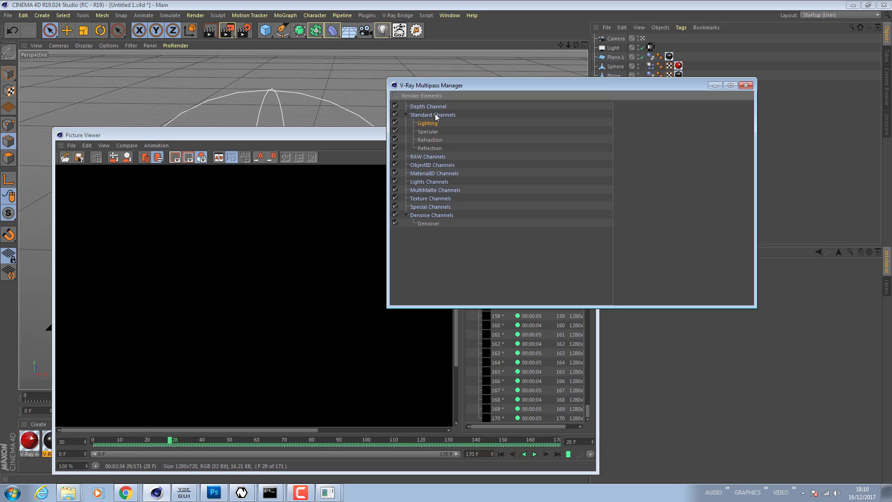
pyautogui.click(428, 225)
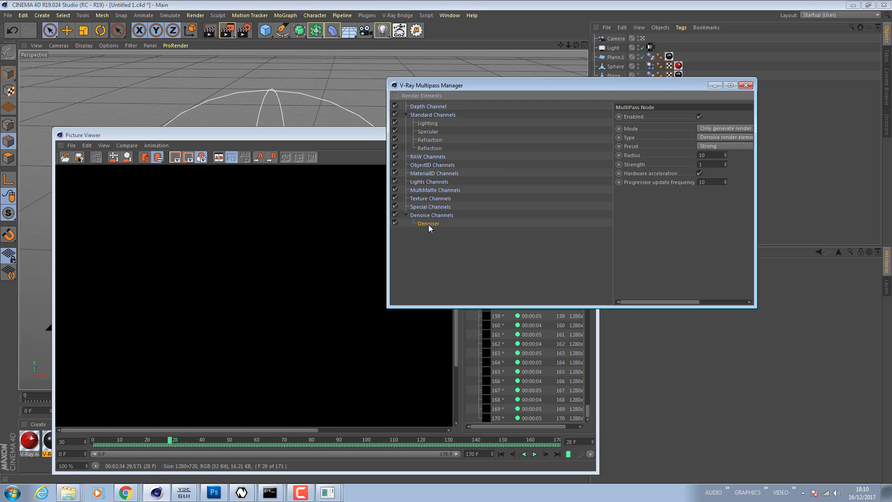
# - Switch to Photoshop, keep the embedded colour profile, and scroll through the VRImg file's pass layers
pyautogui.click(217, 495)
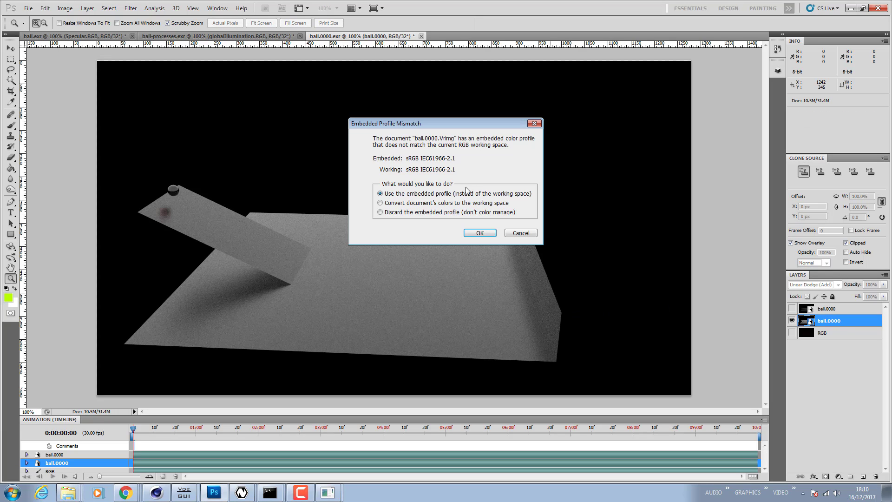
pyautogui.click(471, 231)
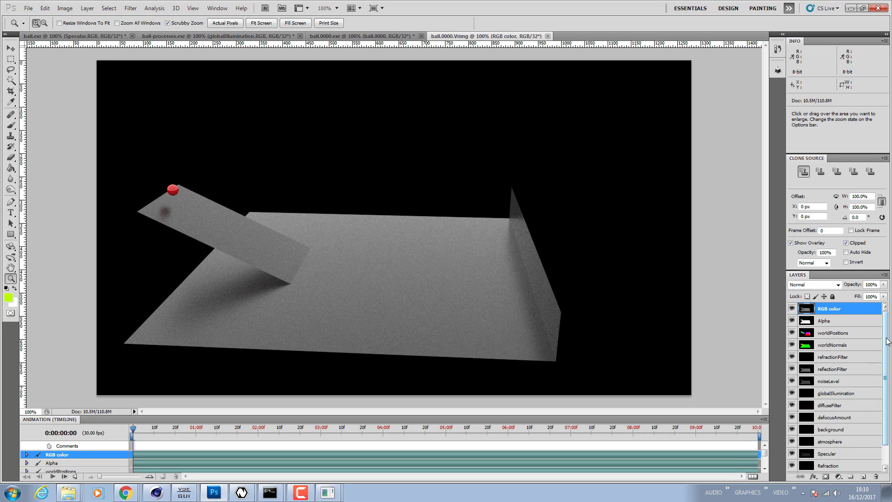
pyautogui.moveTo(887, 342); pyautogui.dragTo(885, 410)
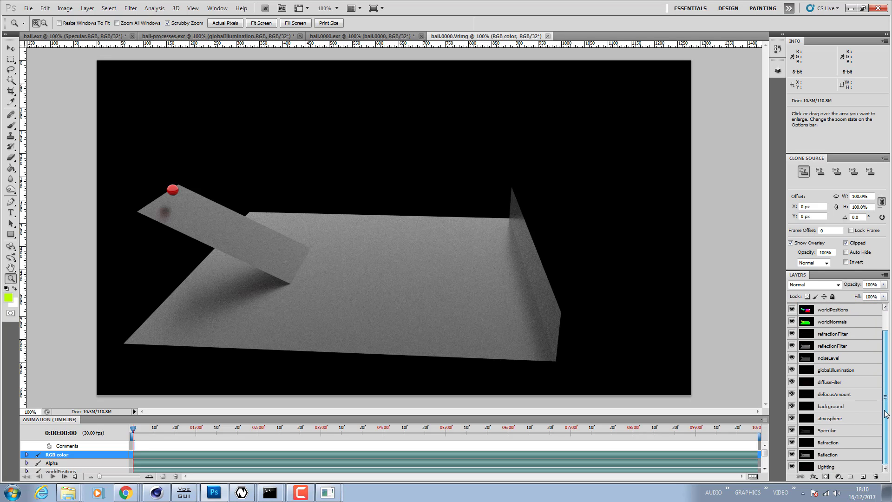
# - Minimize Photoshop and Cinema 4D windows and cancel the running VRImg to EXR conversion
pyautogui.click(851, 8)
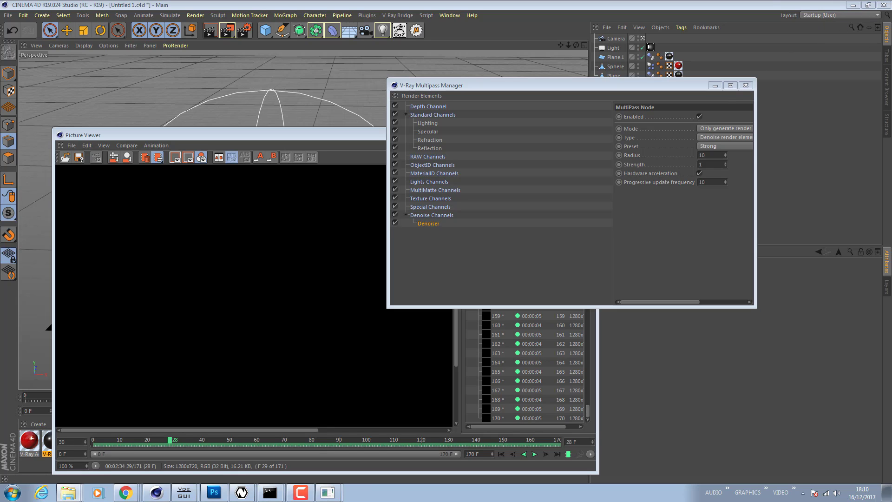
pyautogui.click(716, 85)
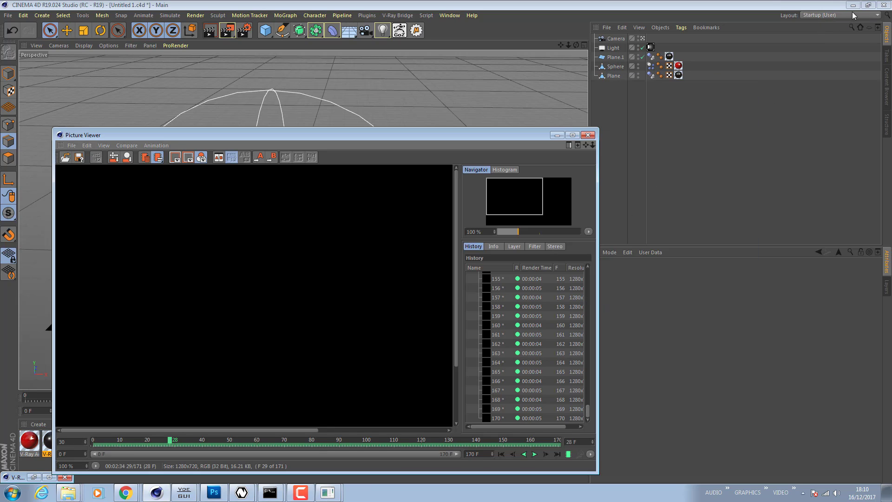
pyautogui.click(851, 6)
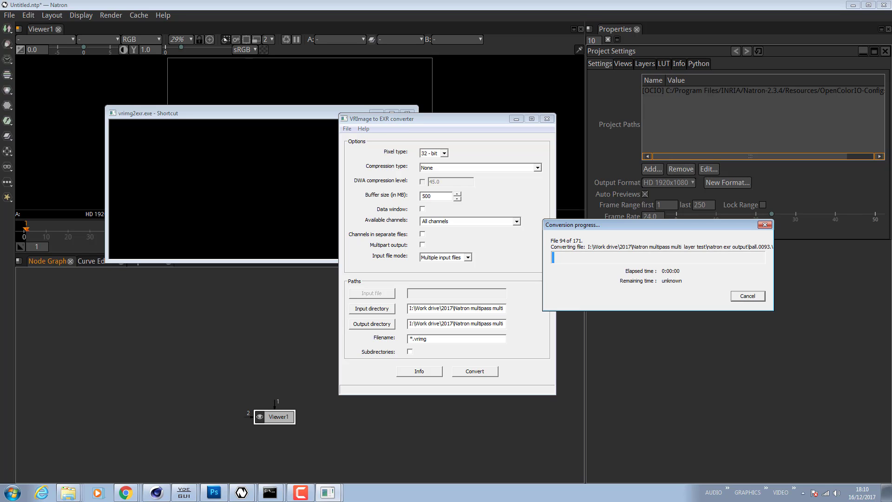
pyautogui.click(747, 297)
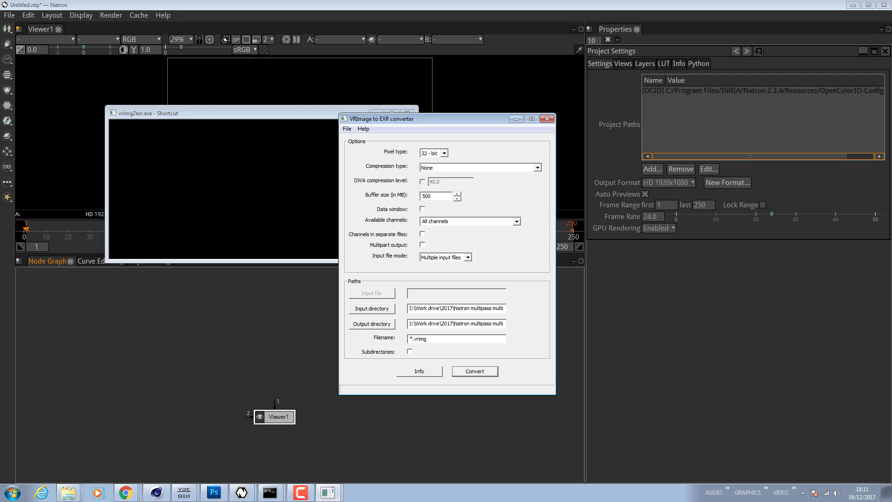
# - Check the converted EXR files in the All folder, then return to Natron
pyautogui.moveTo(891, 84); pyautogui.dragTo(398, 63)
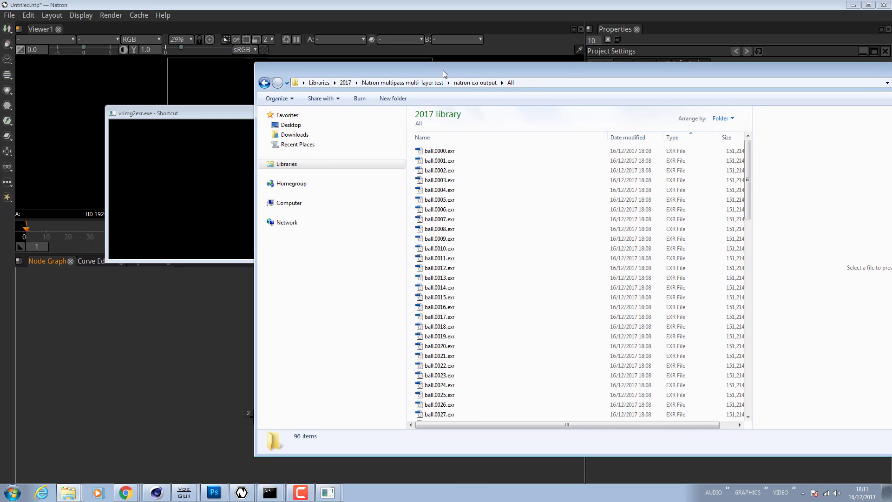
pyautogui.moveTo(442, 70); pyautogui.dragTo(891, 156)
pyautogui.click(547, 119)
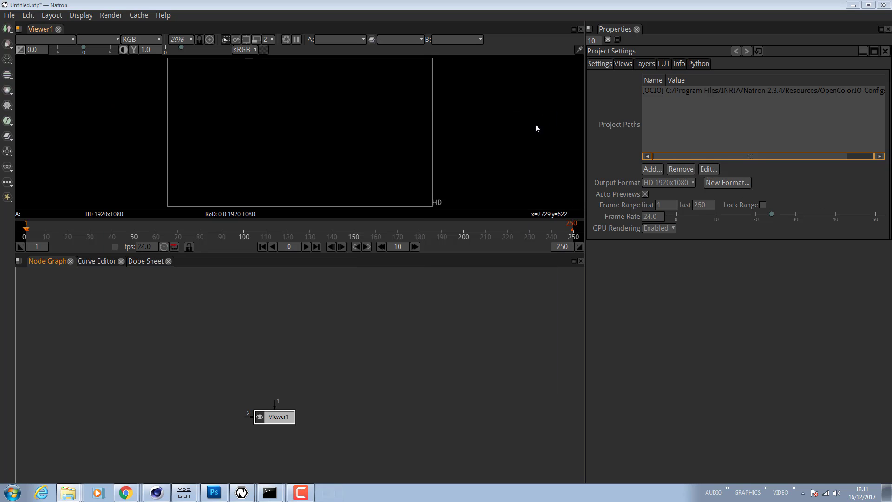
# - Add a Read node loading the ball.####.exr sequence from natron exr output/All in the Natron multipass multi layer test folder
pyautogui.rightClick(256, 310)
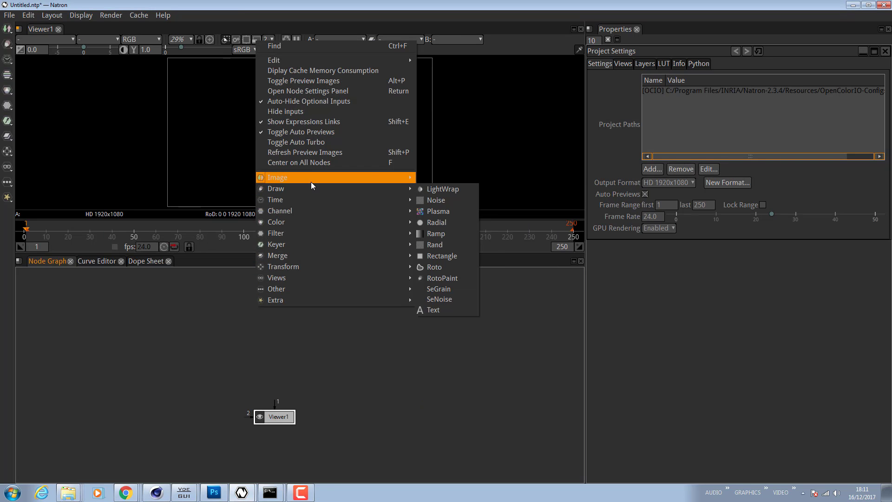
pyautogui.moveTo(311, 179)
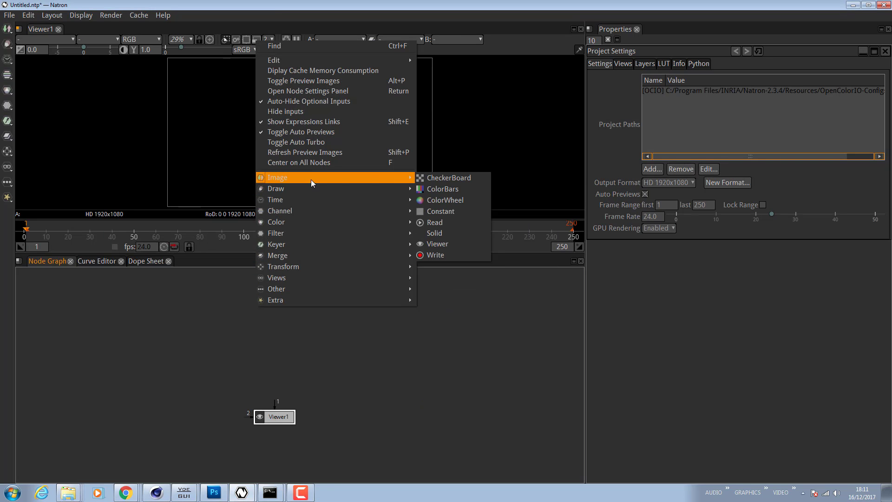
pyautogui.click(470, 226)
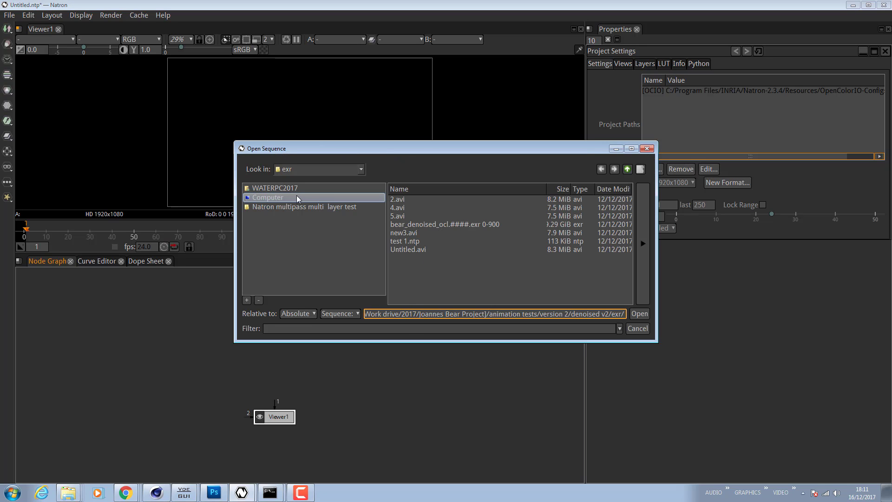
pyautogui.click(627, 169)
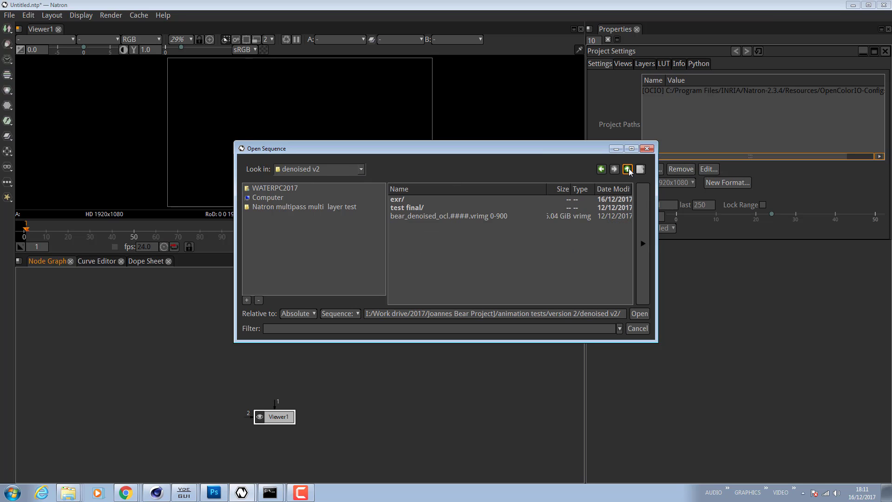
pyautogui.click(627, 169)
pyautogui.click(627, 169)
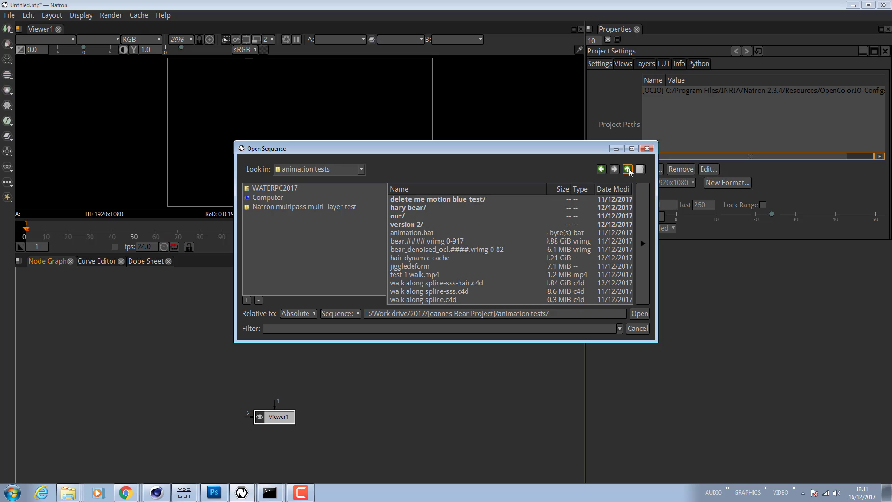
pyautogui.click(628, 169)
pyautogui.click(628, 169)
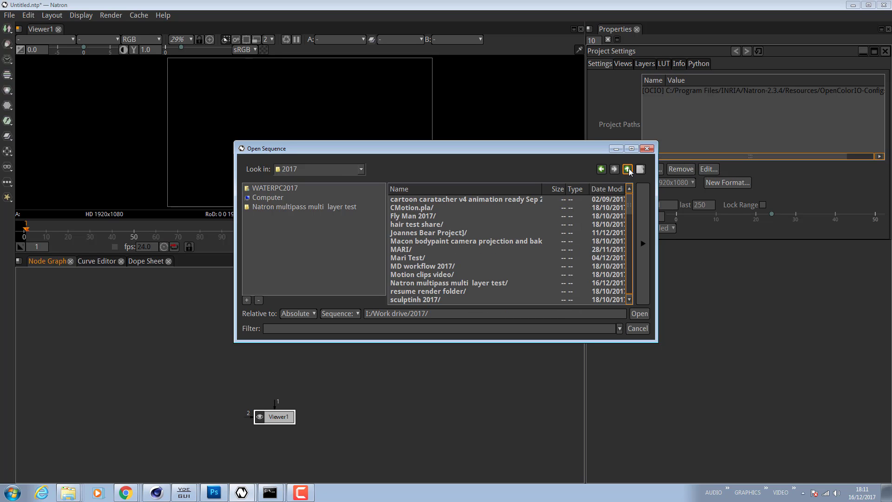
pyautogui.doubleClick(500, 282)
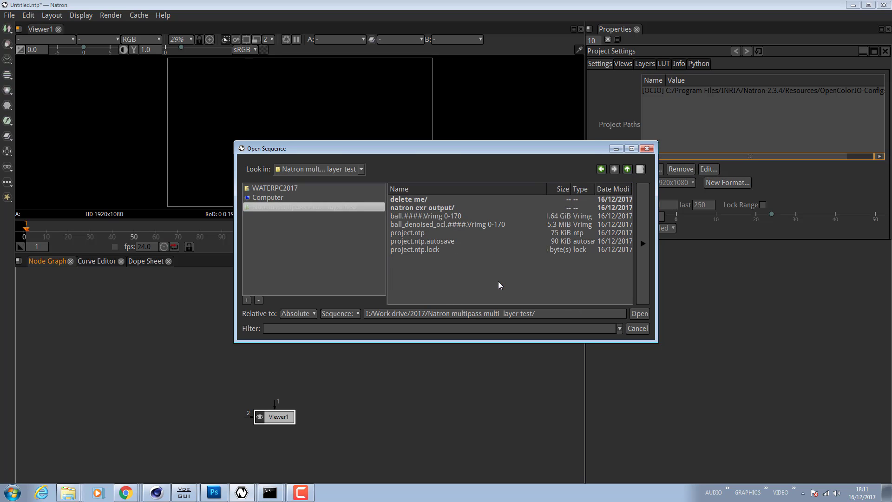
pyautogui.doubleClick(430, 208)
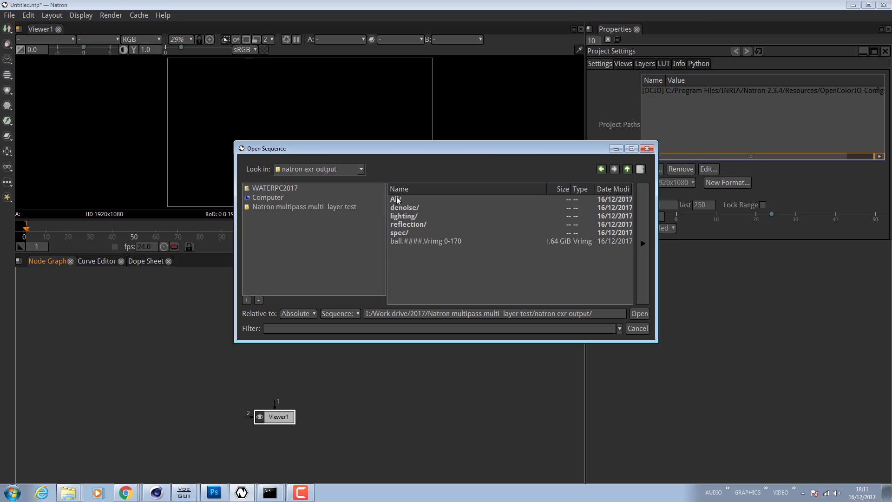
pyautogui.doubleClick(397, 199)
pyautogui.click(434, 198)
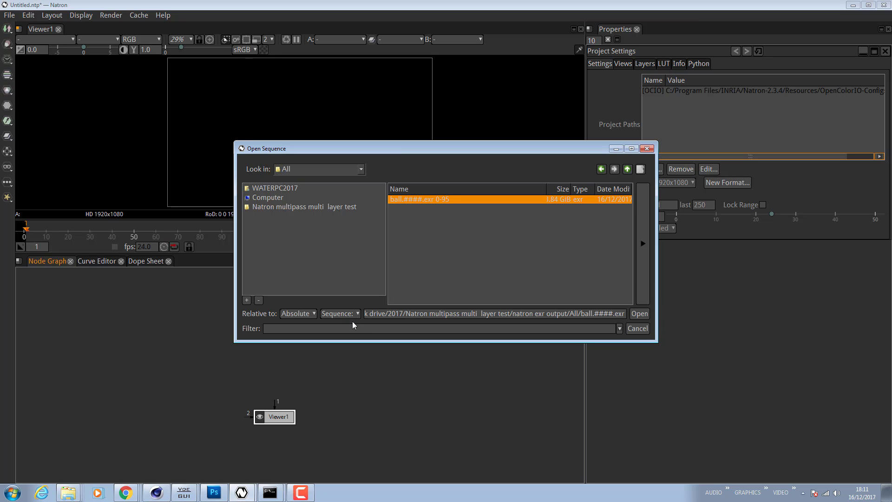
pyautogui.click(641, 313)
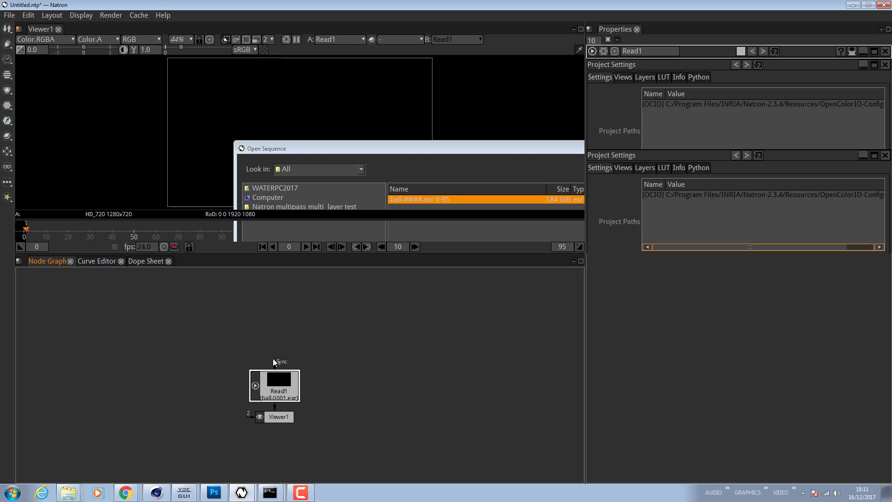
# - Move the Read1 node above the viewer and review its available pass layers in the viewer
pyautogui.moveTo(284, 385); pyautogui.dragTo(250, 312)
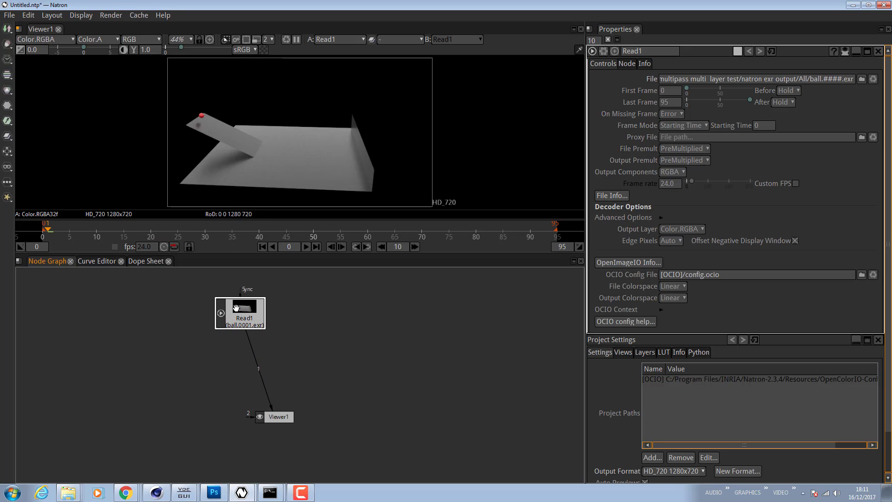
pyautogui.click(70, 39)
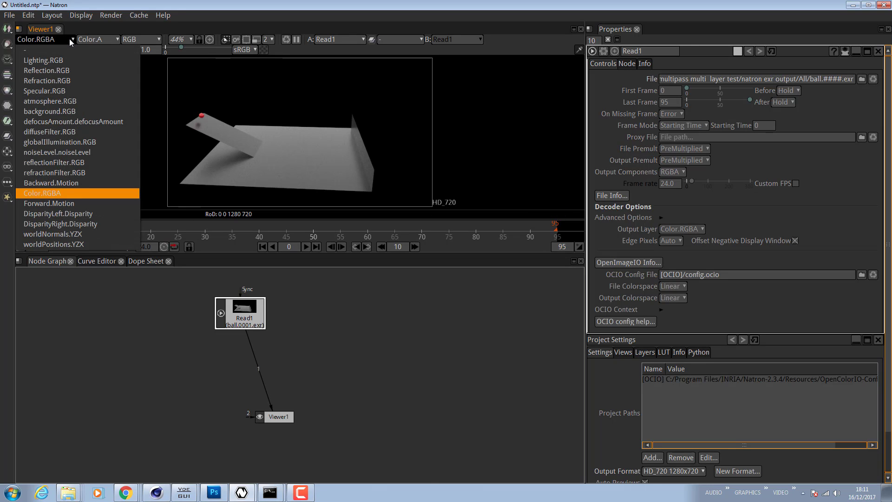
pyautogui.click(111, 343)
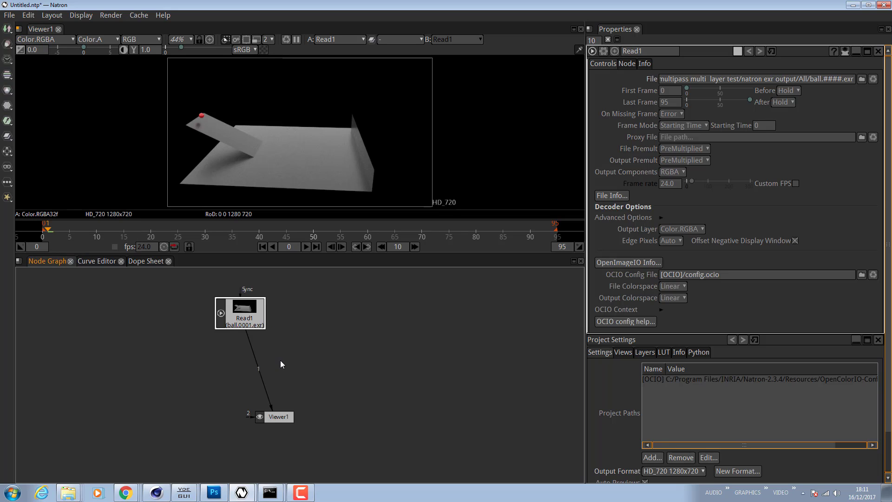
# - Disconnect Read1 from the viewer and paste a duplicate Read node beside it
pyautogui.moveTo(271, 407); pyautogui.dragTo(268, 382)
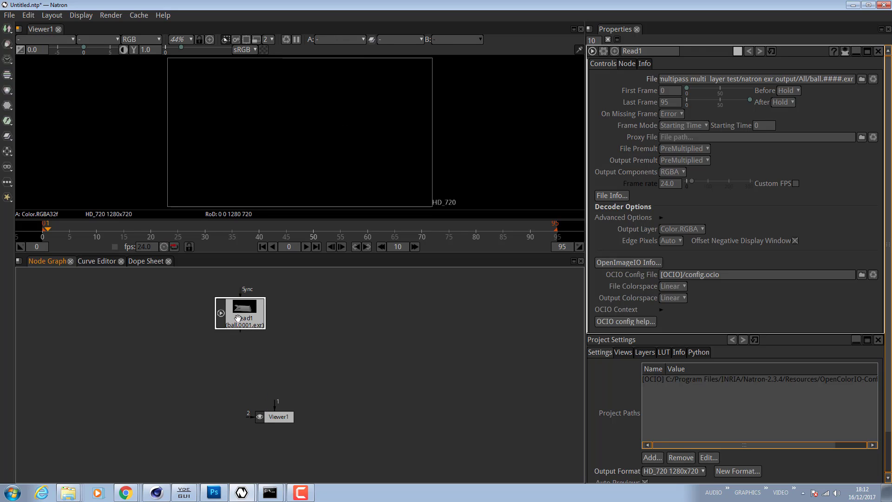
pyautogui.hotkey('ctrl', 'c')
pyautogui.hotkey('ctrl', 'v')
pyautogui.moveTo(317, 342); pyautogui.dragTo(310, 326)
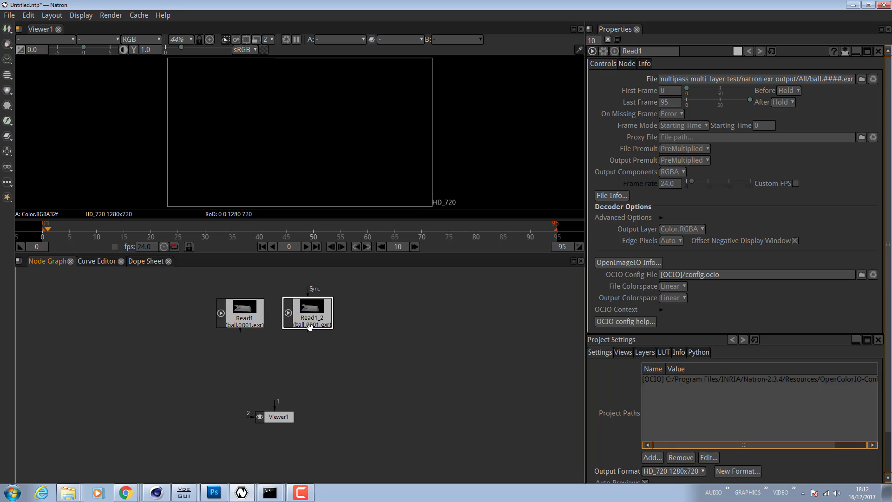
# - Paste a second duplicate Read node and line up the three Read nodes in a row
pyautogui.hotkey('ctrl', 'c')
pyautogui.hotkey('ctrl', 'v')
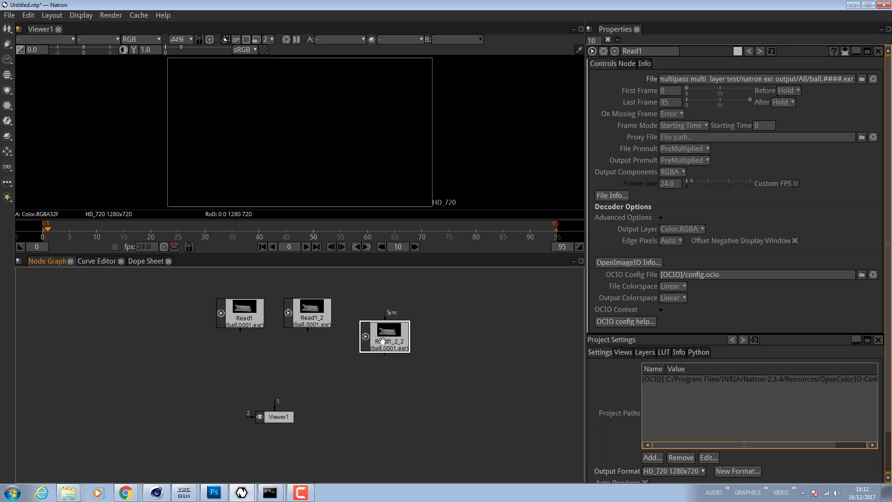
pyautogui.moveTo(382, 341); pyautogui.dragTo(367, 317)
pyautogui.click(307, 317)
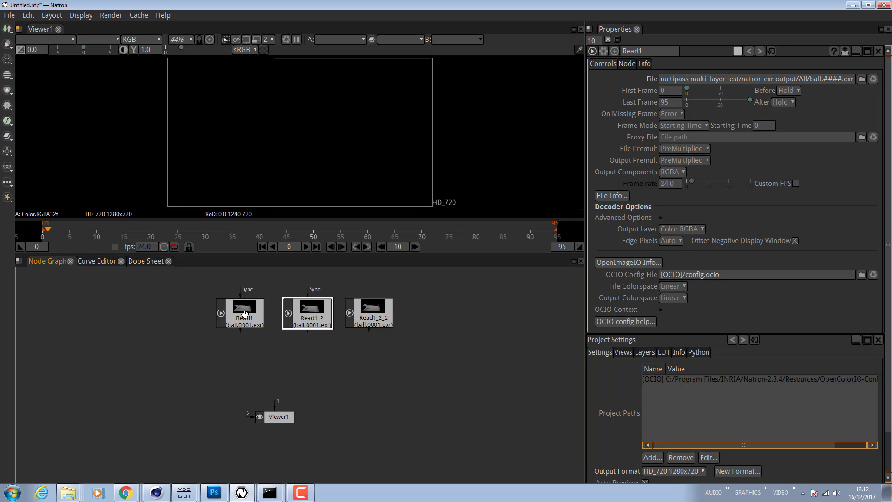
pyautogui.click(374, 321)
pyautogui.click(245, 319)
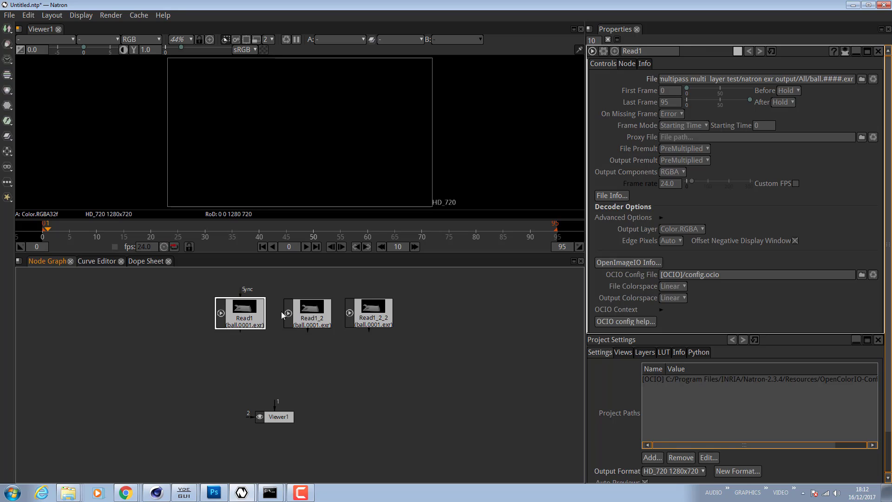
# - Rename the first Read node to reflection and set its output layer to Reflection.RGB
pyautogui.click(310, 319)
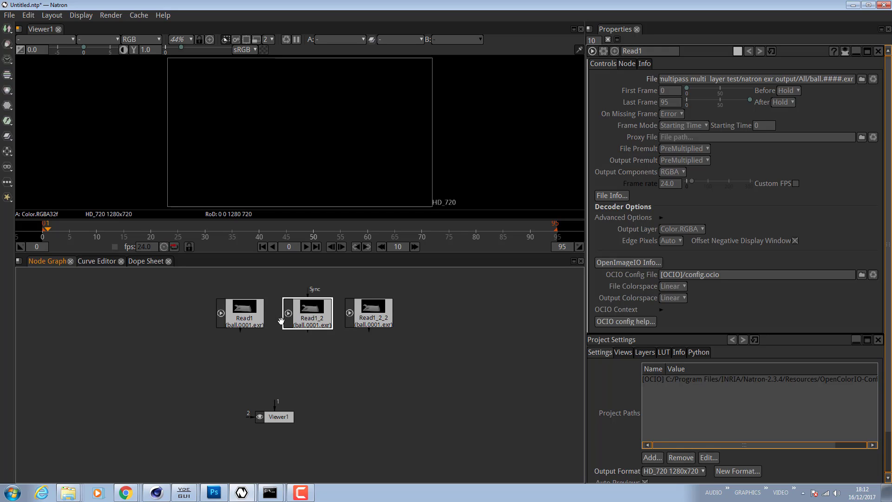
pyautogui.click(244, 319)
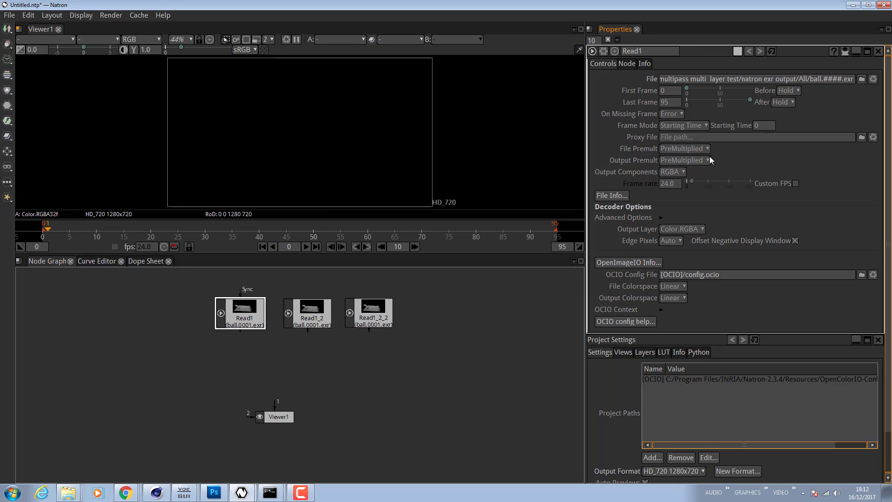
pyautogui.moveTo(648, 49); pyautogui.dragTo(614, 49)
pyautogui.write('reflection')
pyautogui.press('Return')
pyautogui.click(702, 229)
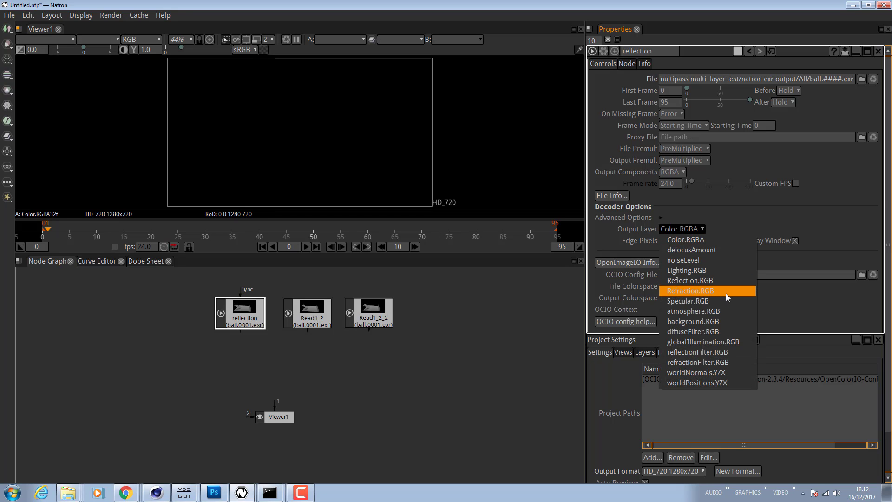
pyautogui.click(723, 281)
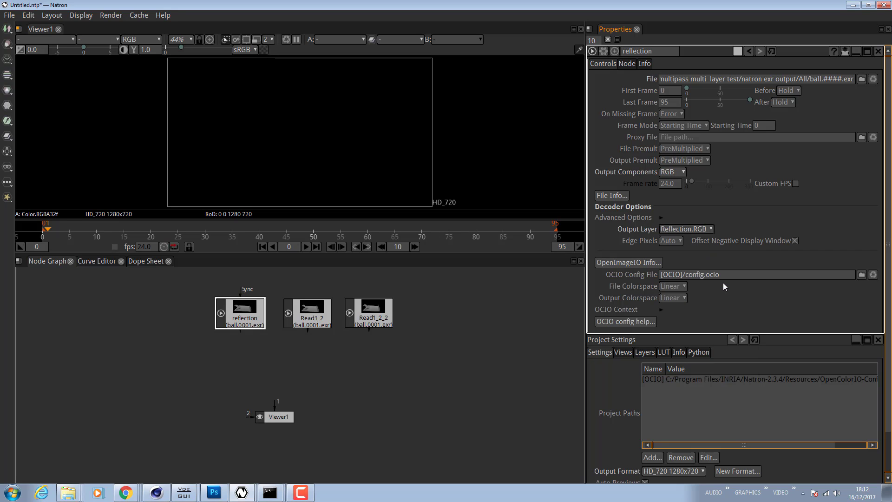
# - Rename the second Read node to spec and set its output layer to Specular.RGB
pyautogui.click(310, 316)
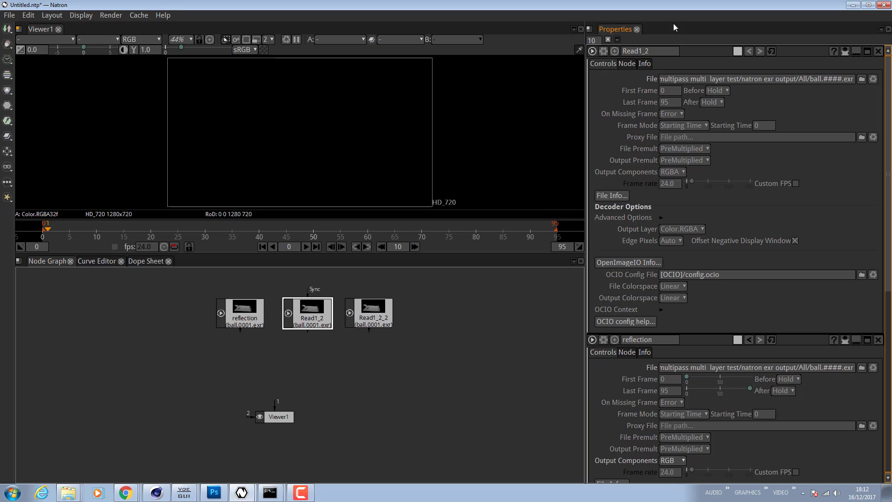
pyautogui.moveTo(664, 50); pyautogui.dragTo(581, 47)
pyautogui.write('spec')
pyautogui.press('Return')
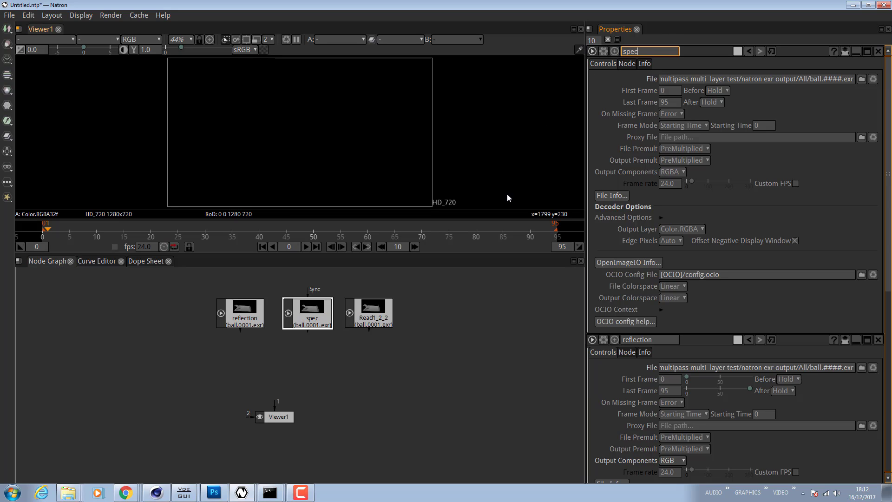
pyautogui.click(726, 216)
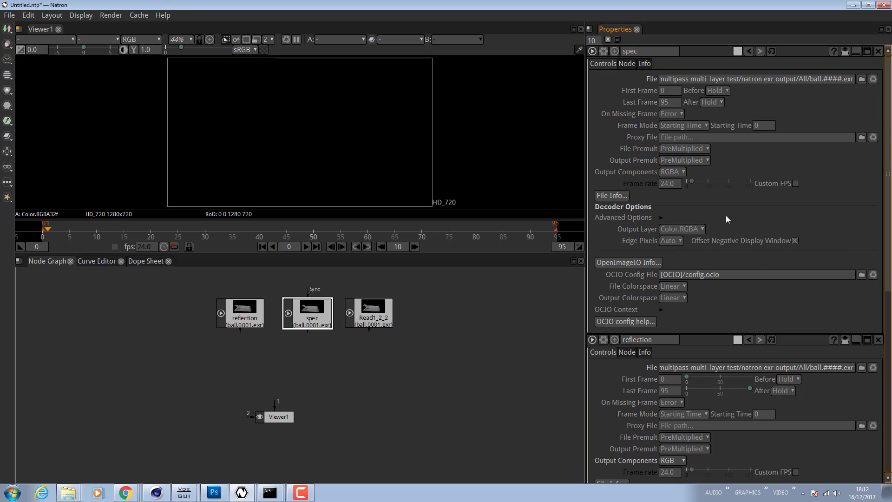
pyautogui.click(701, 228)
pyautogui.click(701, 303)
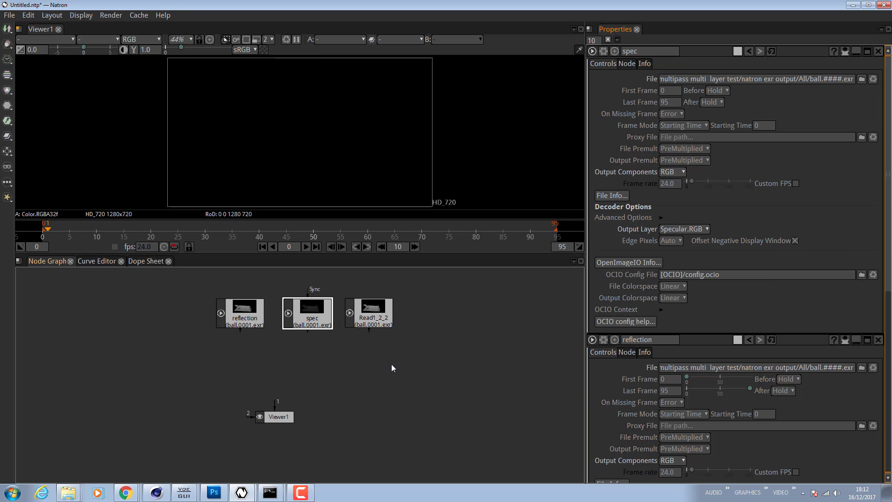
# - Rename the third Read node to lighintg and set its output layer to Lighting.RGB
pyautogui.click(377, 319)
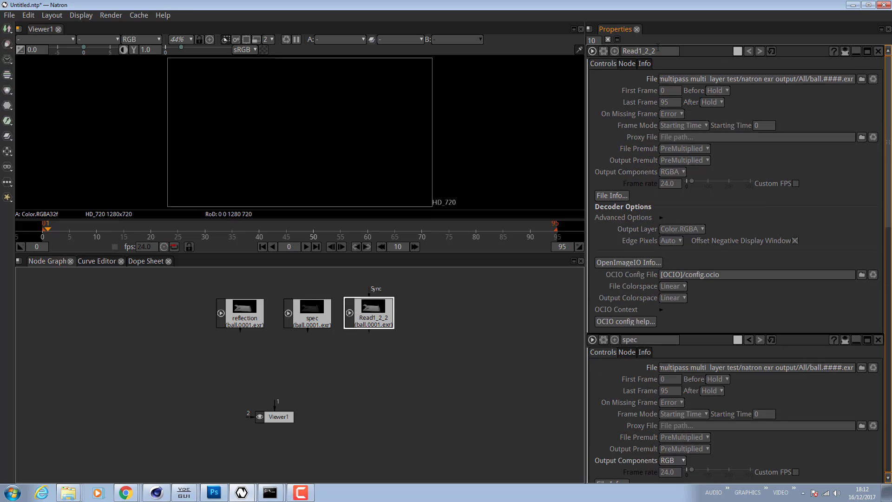
pyautogui.doubleClick(642, 51)
pyautogui.write('lighintg')
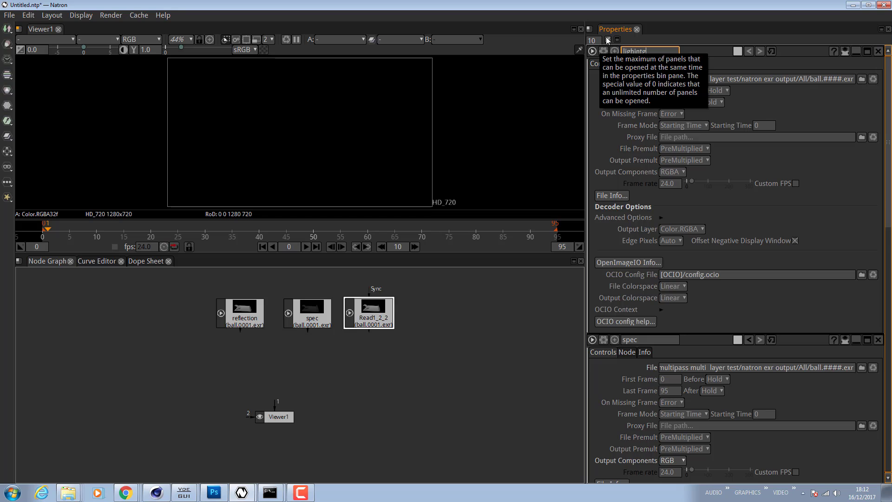
pyautogui.click(543, 352)
pyautogui.click(371, 312)
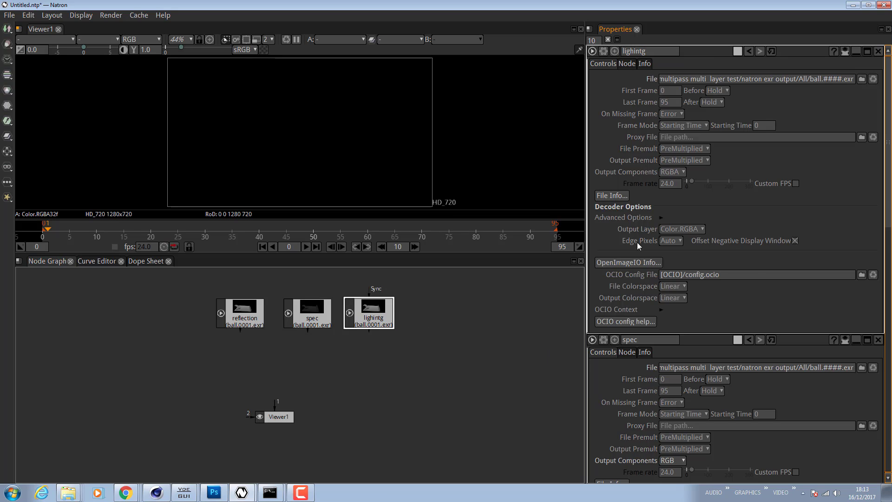
pyautogui.click(700, 229)
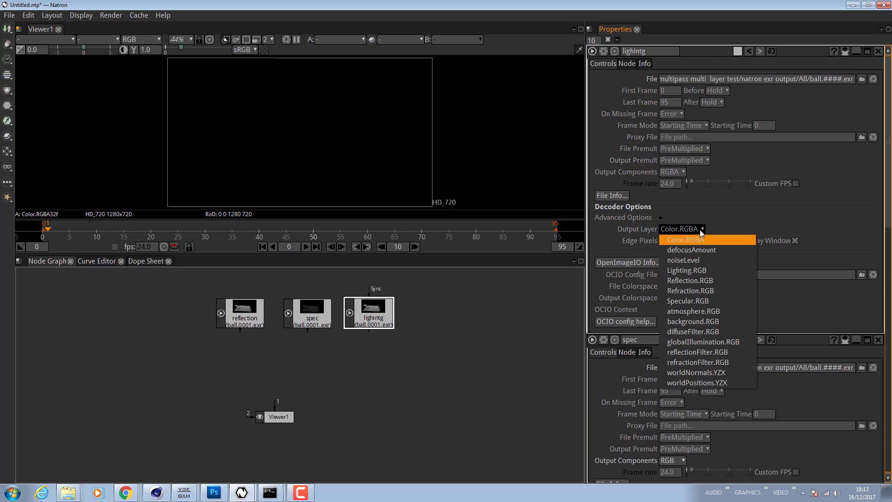
pyautogui.click(705, 263)
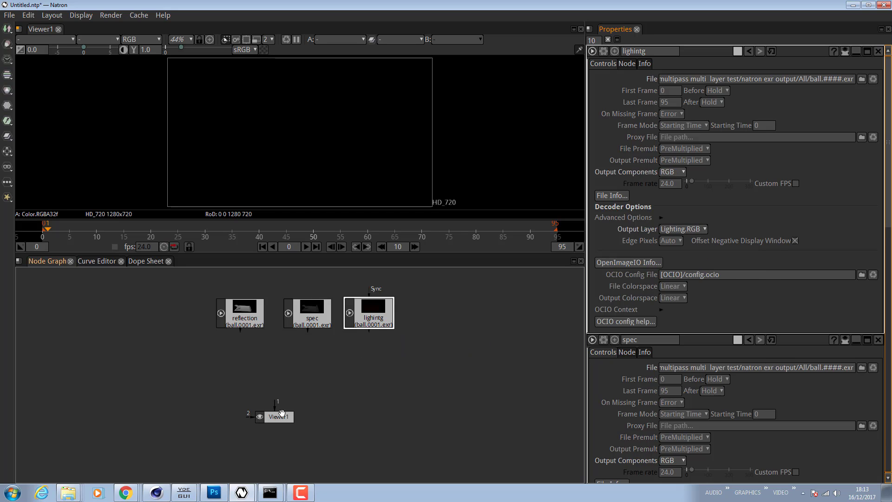
# - Preview the lighting and spec passes through the viewer, then disconnect it
pyautogui.moveTo(279, 411); pyautogui.dragTo(379, 303)
pyautogui.moveTo(334, 396); pyautogui.dragTo(312, 312)
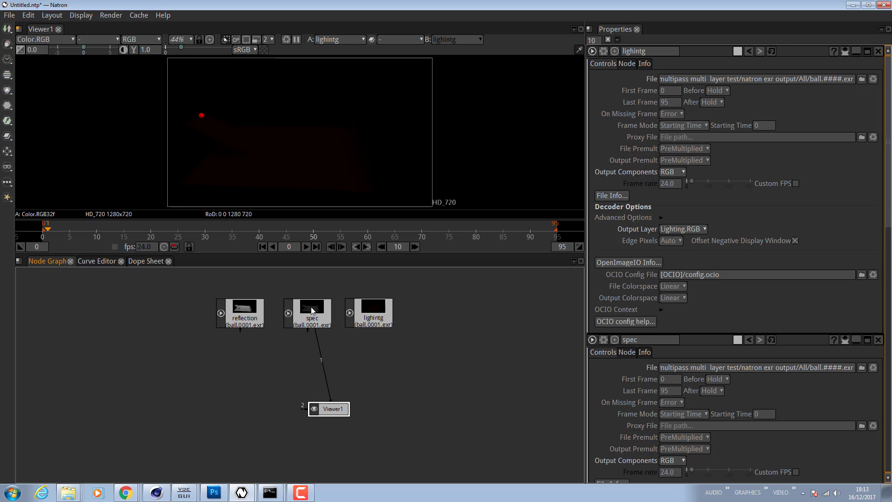
pyautogui.moveTo(325, 402); pyautogui.dragTo(266, 384)
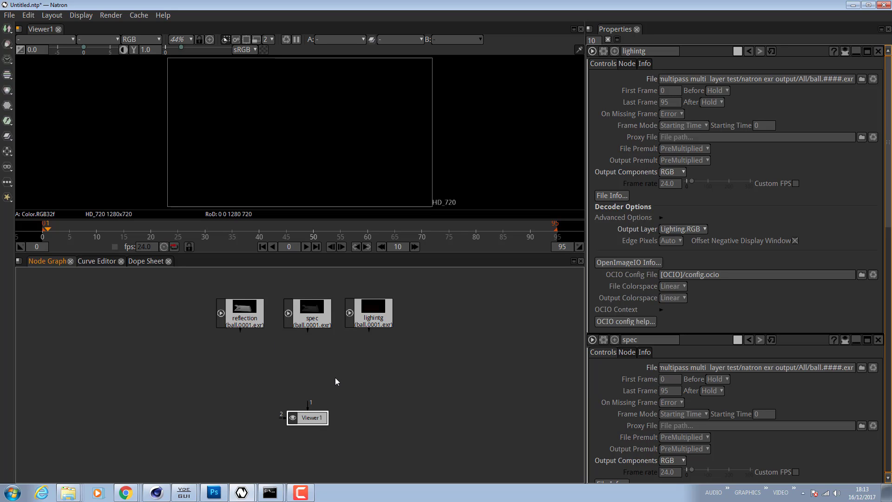
pyautogui.click(240, 362)
pyautogui.hotkey('ctrl', 'v')
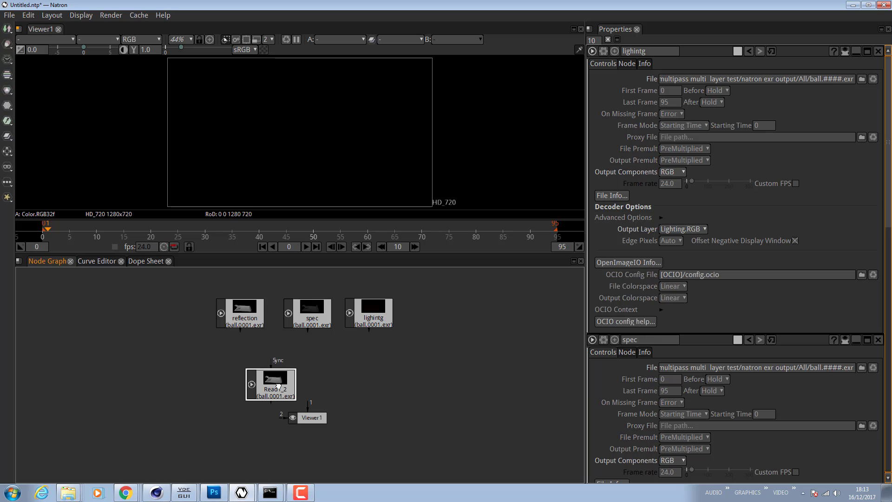
pyautogui.press('Delete')
# - Add two Merge nodes below the Read nodes
pyautogui.press('m')
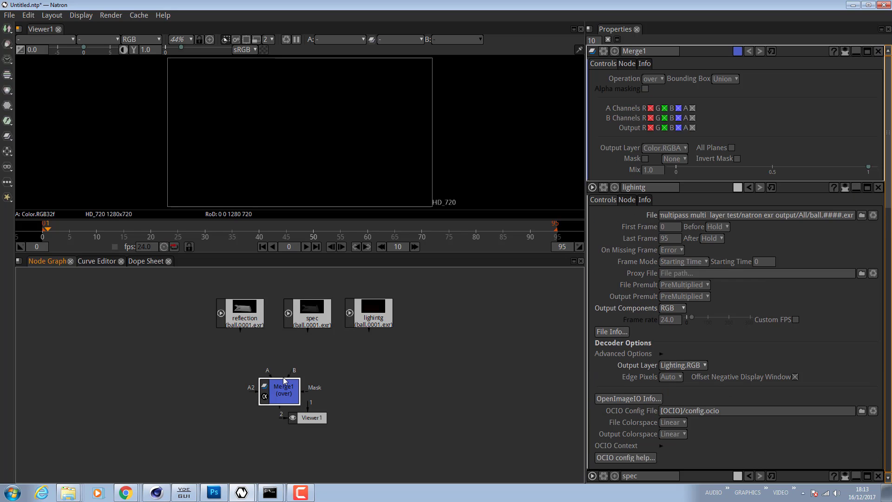
pyautogui.click(349, 373)
pyautogui.press('m')
pyautogui.moveTo(280, 399); pyautogui.dragTo(244, 383)
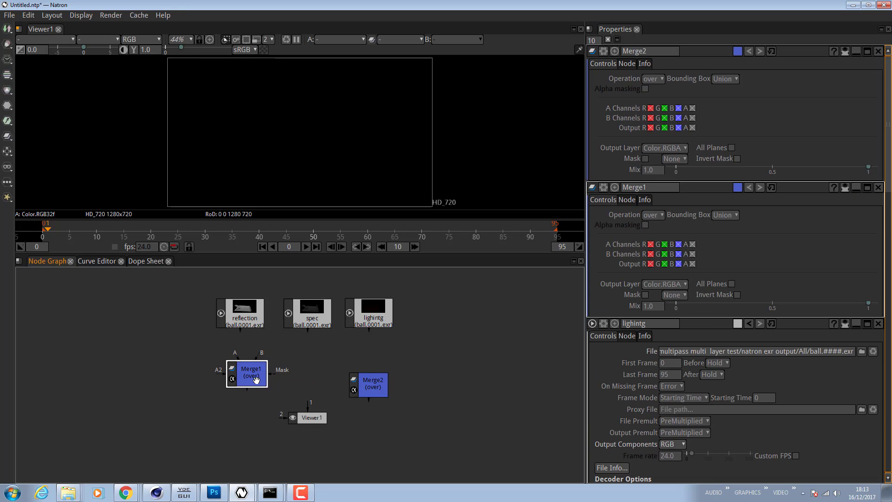
pyautogui.click(382, 390)
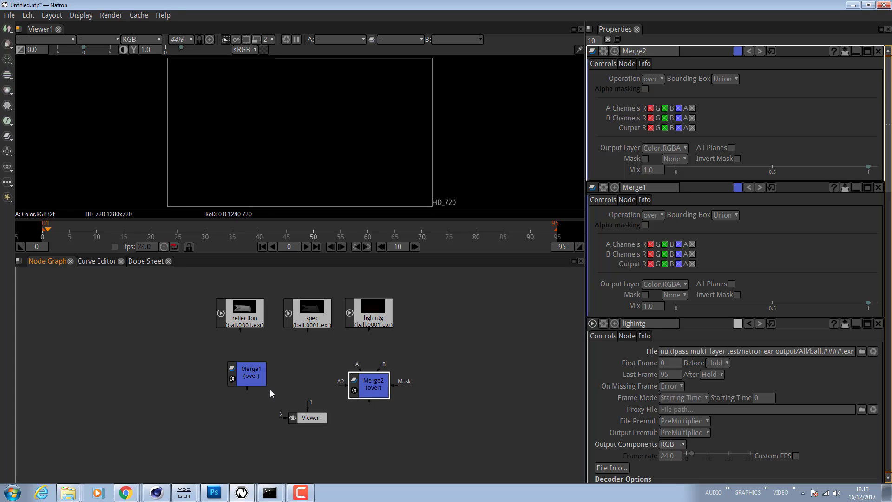
# - Set the operation of both Merge nodes to plus
pyautogui.click(251, 384)
pyautogui.click(660, 77)
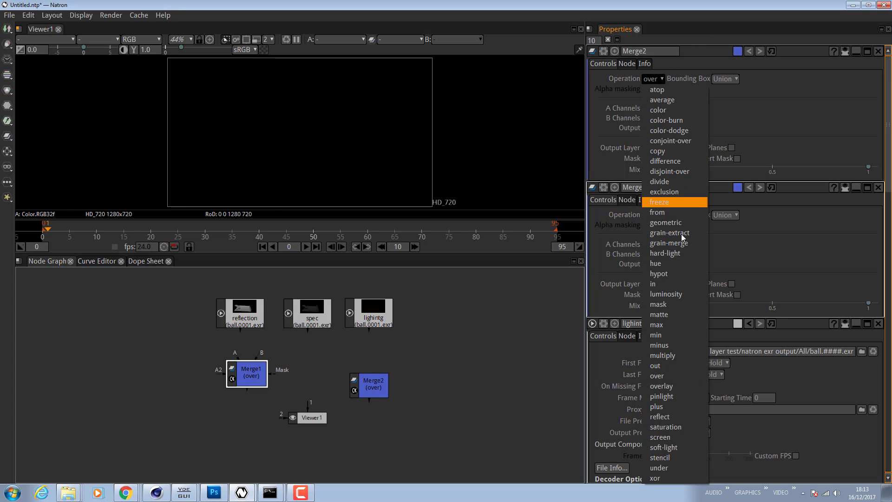
pyautogui.click(666, 398)
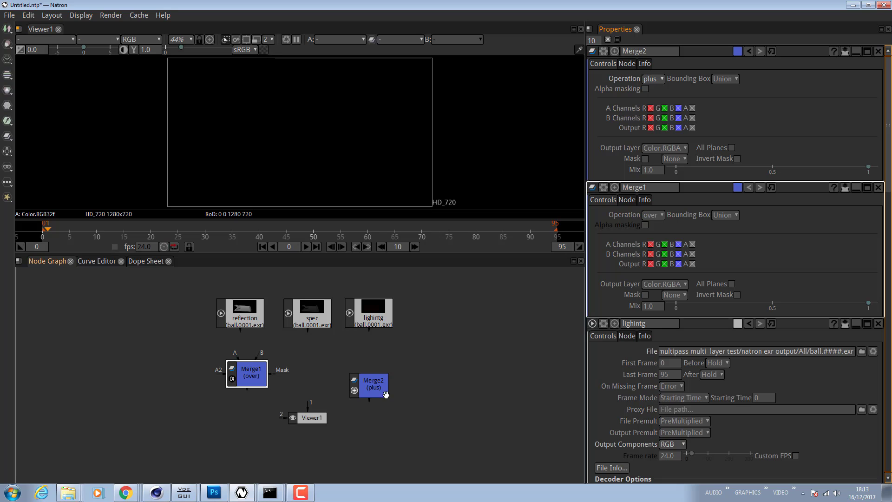
pyautogui.moveTo(255, 375); pyautogui.dragTo(255, 372)
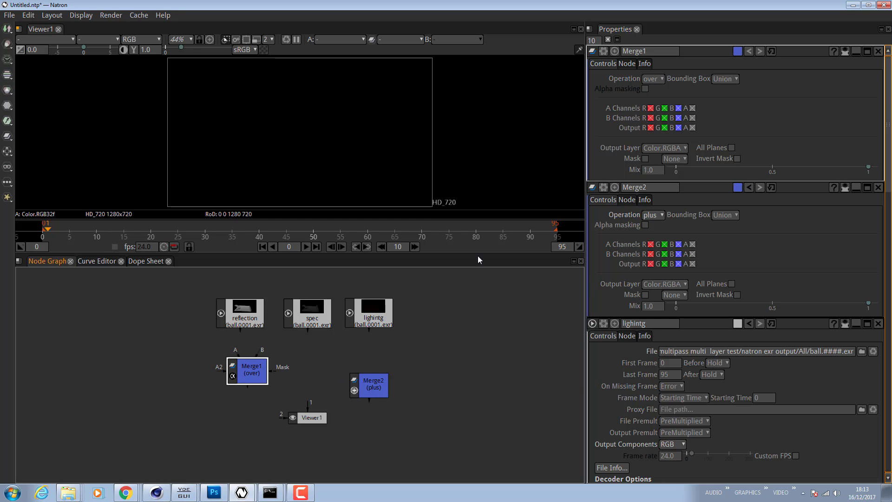
pyautogui.click(656, 79)
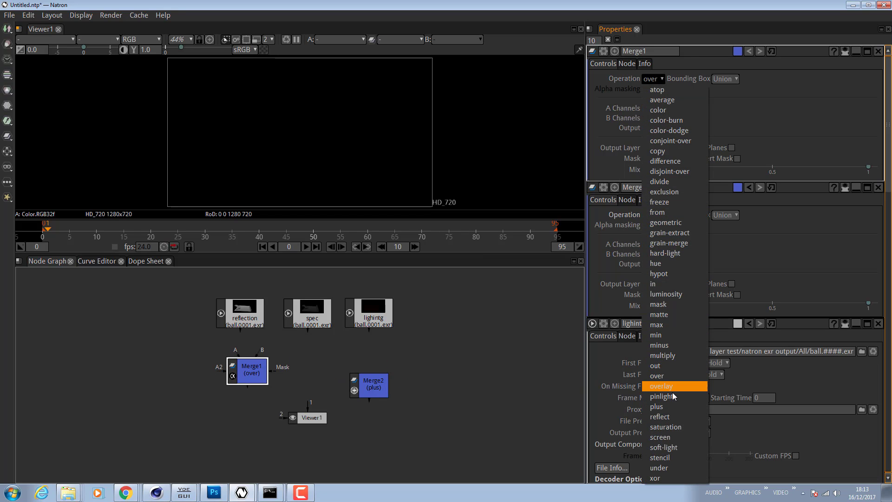
pyautogui.click(671, 405)
# - Wire reflection and spec into Merge1, then feed Merge1 into Merge2 alongside the lighting pass
pyautogui.moveTo(260, 374); pyautogui.dragTo(245, 311)
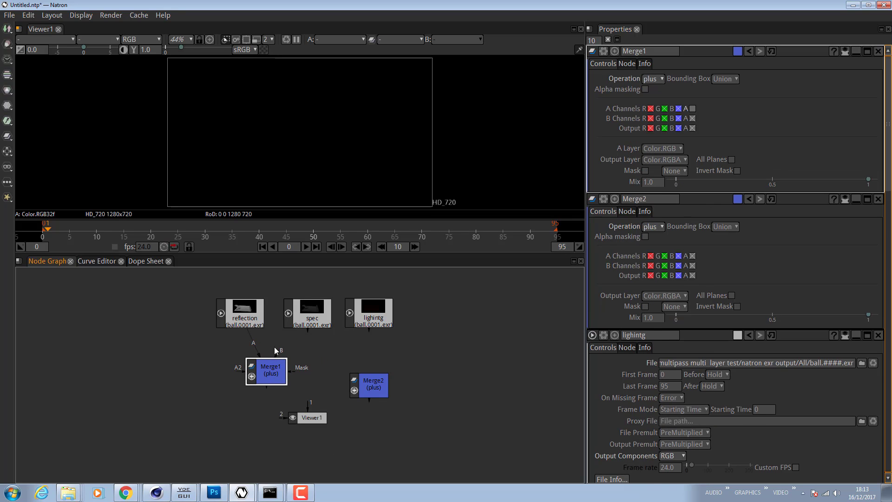
pyautogui.moveTo(278, 355); pyautogui.dragTo(310, 317)
pyautogui.moveTo(362, 375); pyautogui.dragTo(279, 370)
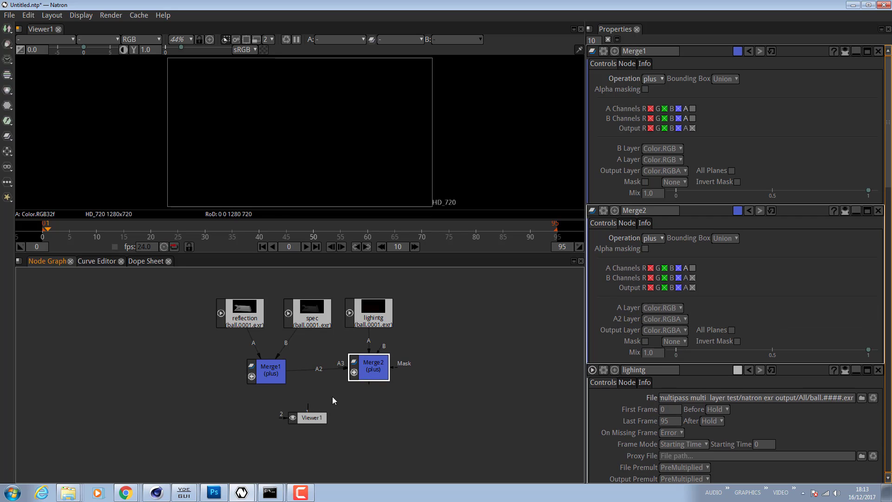
# - Connect the viewer to Merge2's output and move the viewer node aside
pyautogui.moveTo(308, 405); pyautogui.dragTo(377, 376)
pyautogui.moveTo(311, 423); pyautogui.dragTo(439, 414)
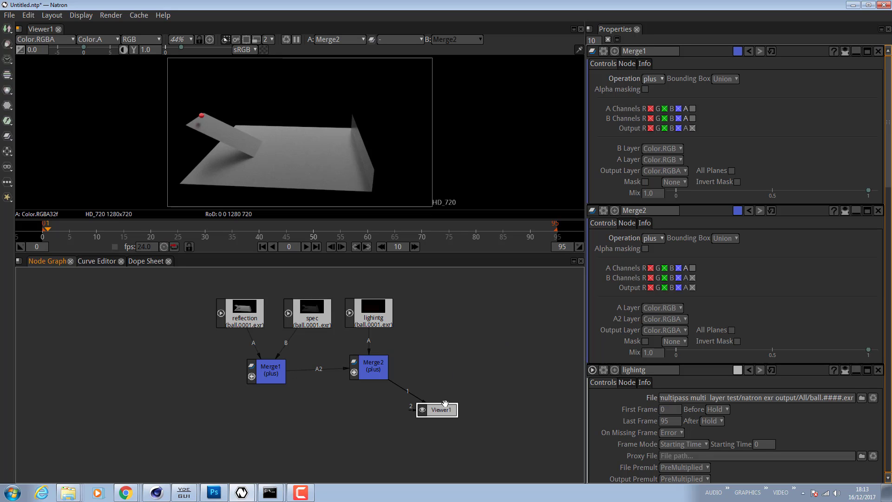
pyautogui.moveTo(445, 404); pyautogui.dragTo(481, 421)
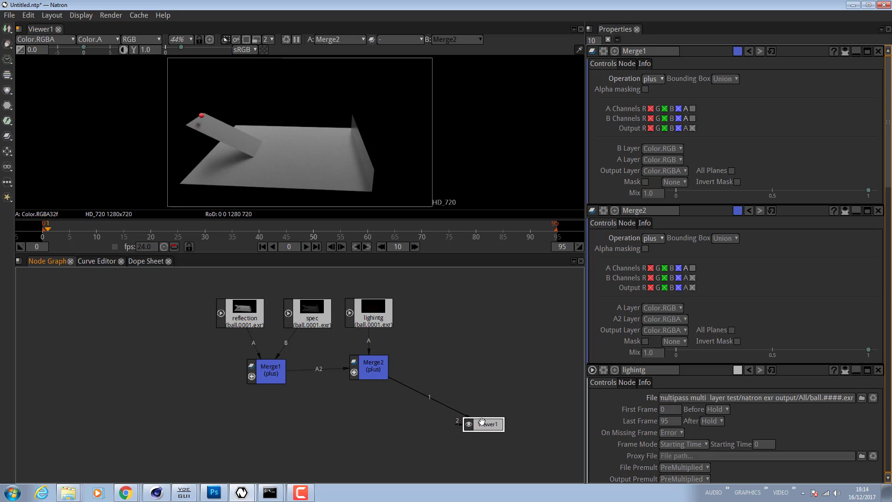
# - Realign the two Merge nodes beneath the Read nodes
pyautogui.moveTo(379, 370); pyautogui.dragTo(380, 386)
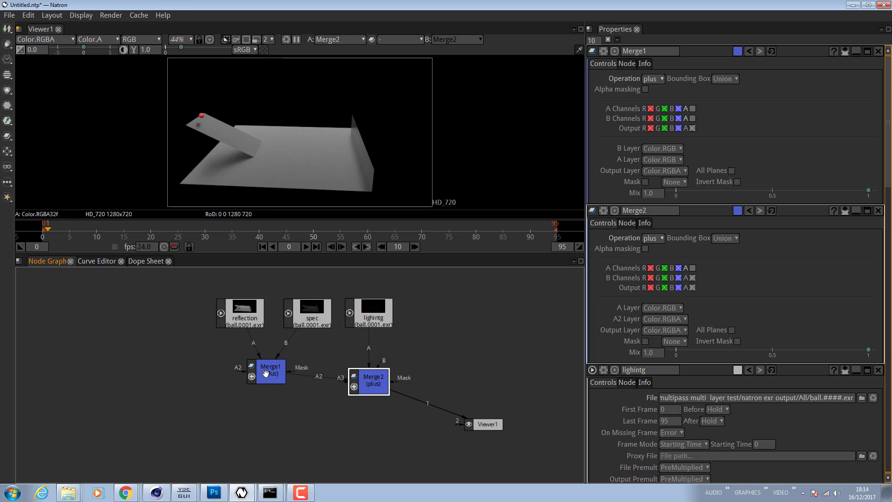
pyautogui.moveTo(275, 369)
pyautogui.mouseDown()
pyautogui.moveTo(260, 389)
pyautogui.moveTo(270, 379)
pyautogui.mouseUp()
pyautogui.moveTo(427, 406); pyautogui.dragTo(366, 385)
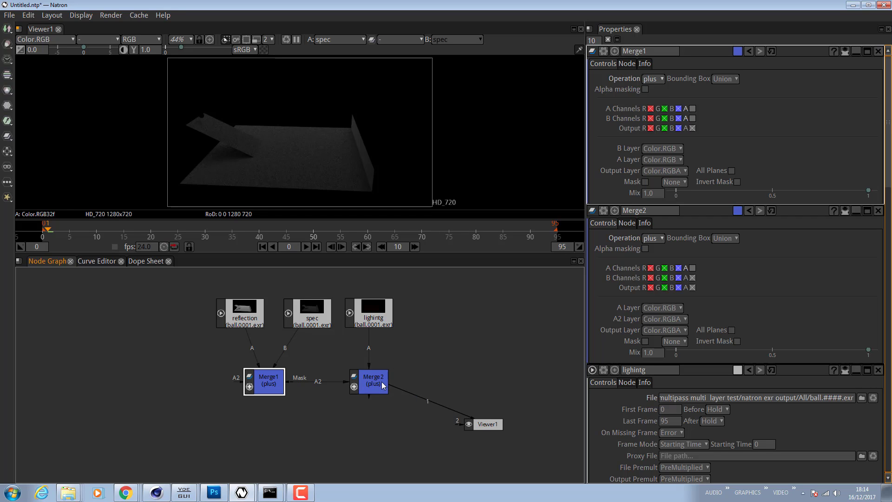
pyautogui.click(311, 312)
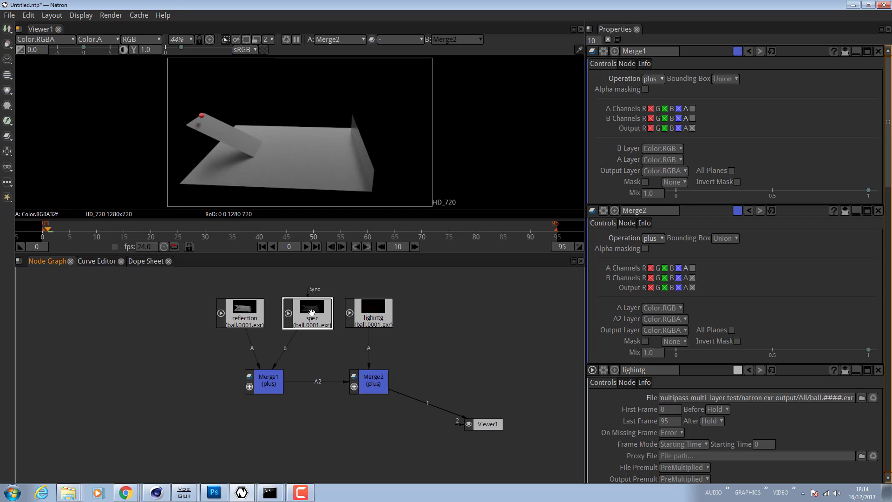
# - Insert a DenoiseSharpen node after the spec read and analyze its noise levels
pyautogui.rightClick(311, 313)
pyautogui.moveTo(391, 234)
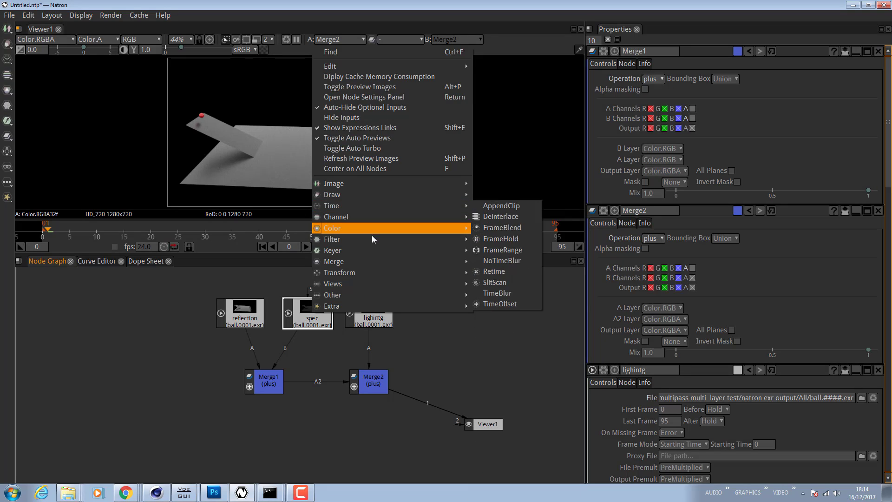
pyautogui.moveTo(373, 215)
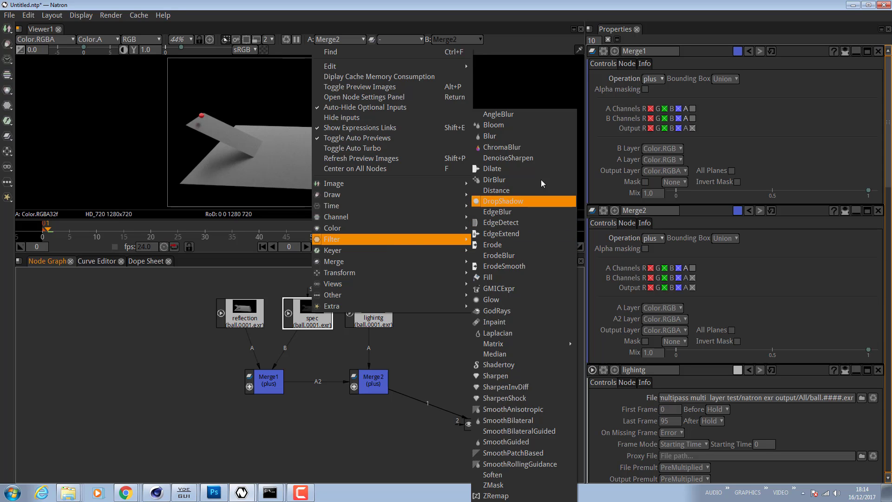
pyautogui.click(536, 159)
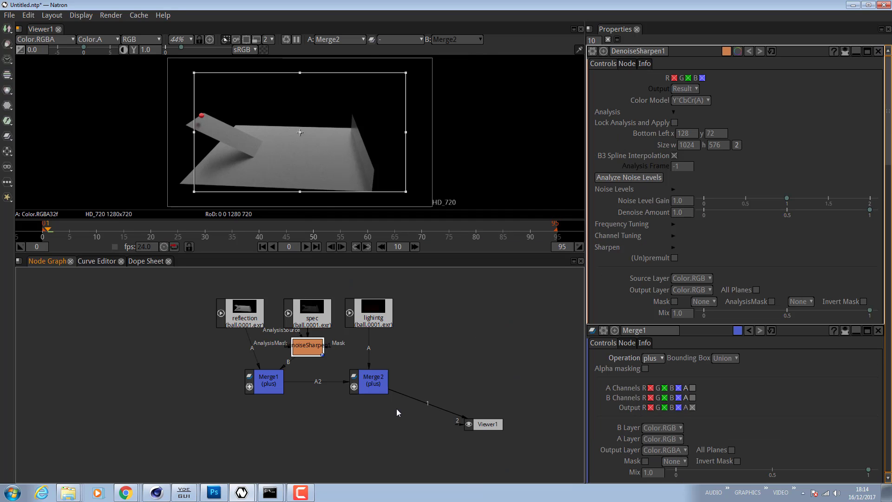
pyautogui.moveTo(306, 352); pyautogui.dragTo(305, 351)
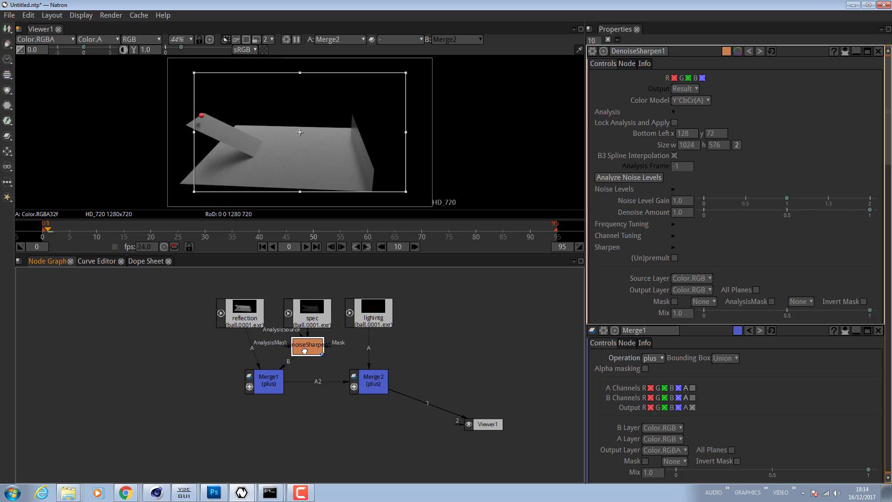
pyautogui.click(643, 178)
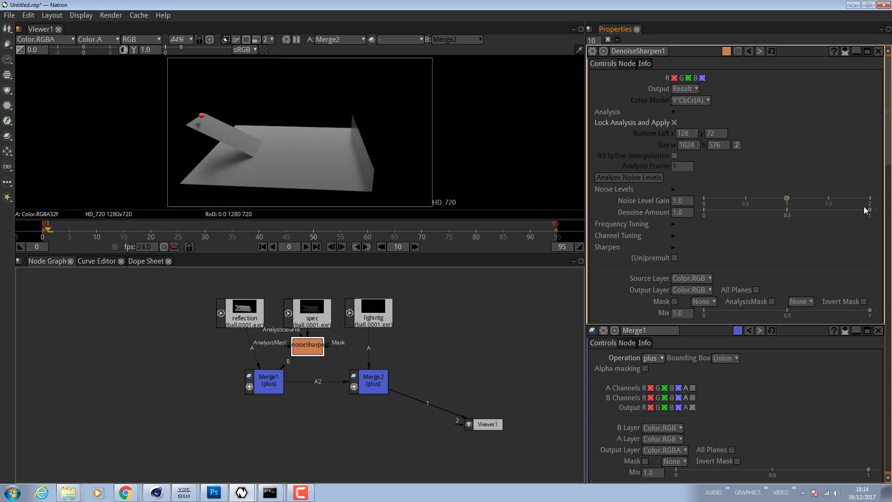
# - Set the DenoiseSharpen node's Noise Level Gain to 2.0
pyautogui.click(691, 202)
pyautogui.moveTo(788, 200); pyautogui.dragTo(891, 209)
pyautogui.click(460, 352)
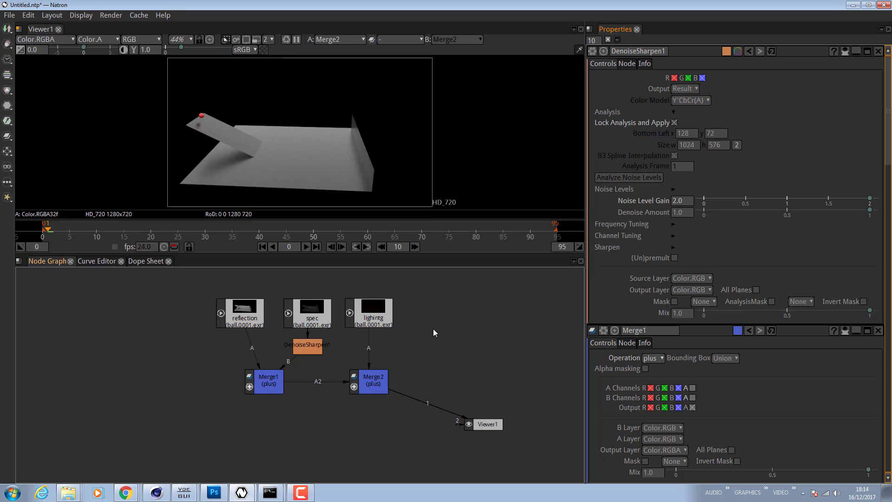
# - Switch to the file explorer and browse the pass subfolders of the EXR output folder
pyautogui.hotkey('alt', 'Tab')
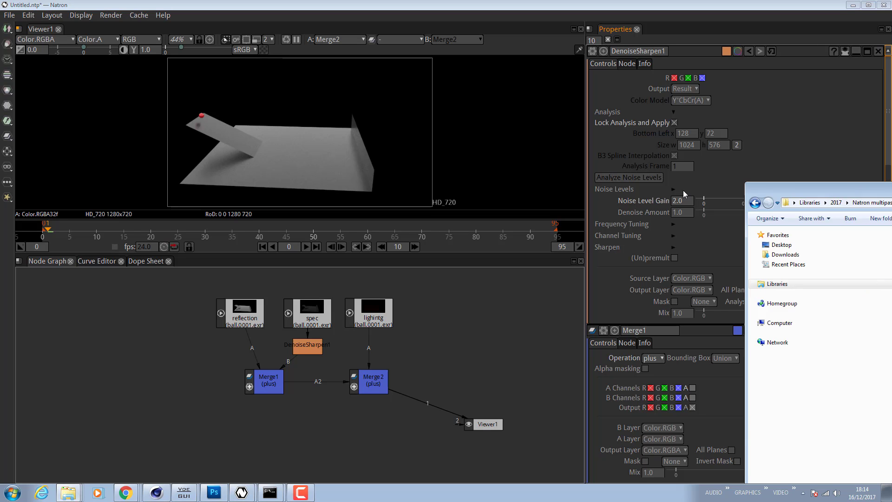
pyautogui.click(571, 189)
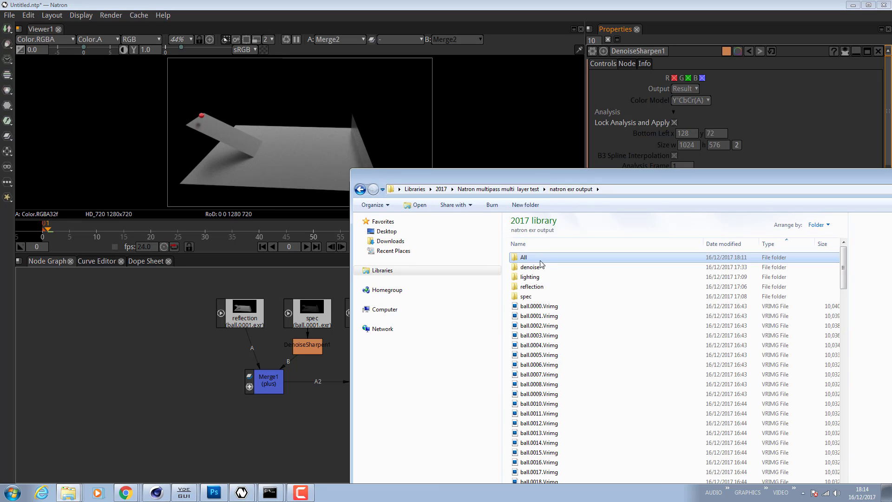
pyautogui.click(532, 287)
pyautogui.click(530, 296)
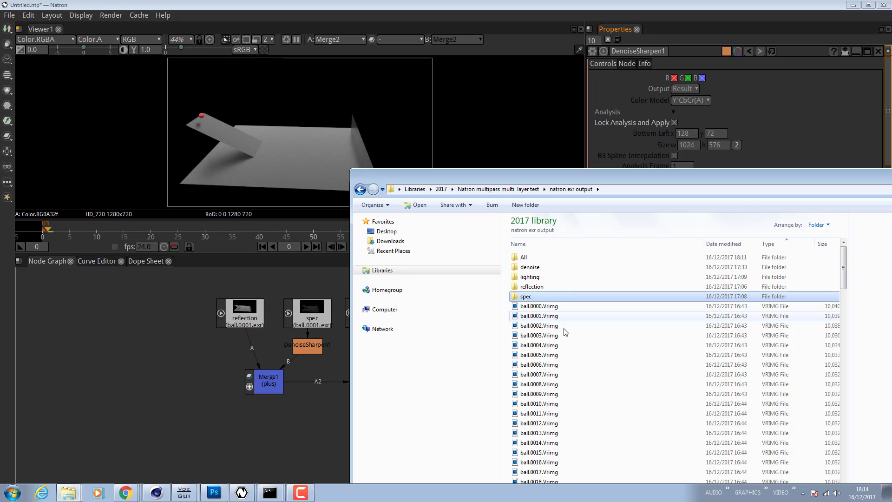
pyautogui.moveTo(535, 181); pyautogui.dragTo(891, 116)
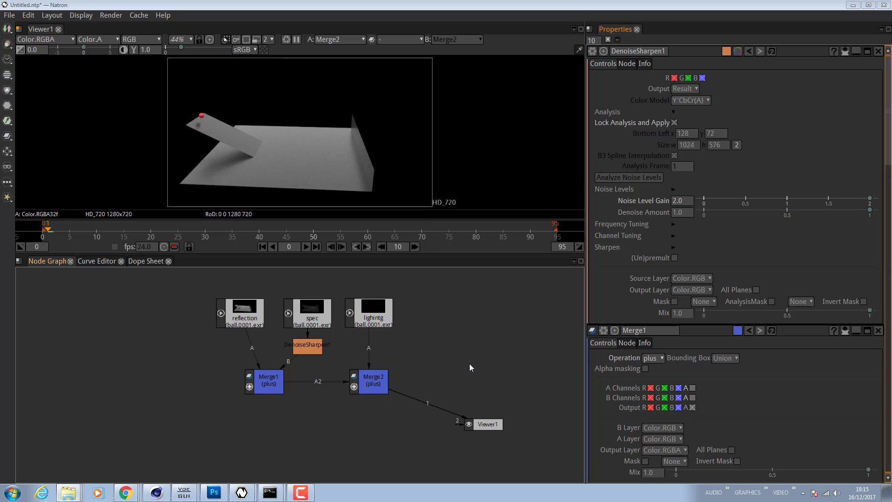
# - Nudge the DenoiseSharpen node slightly lower beneath the spec read node
pyautogui.click(311, 344)
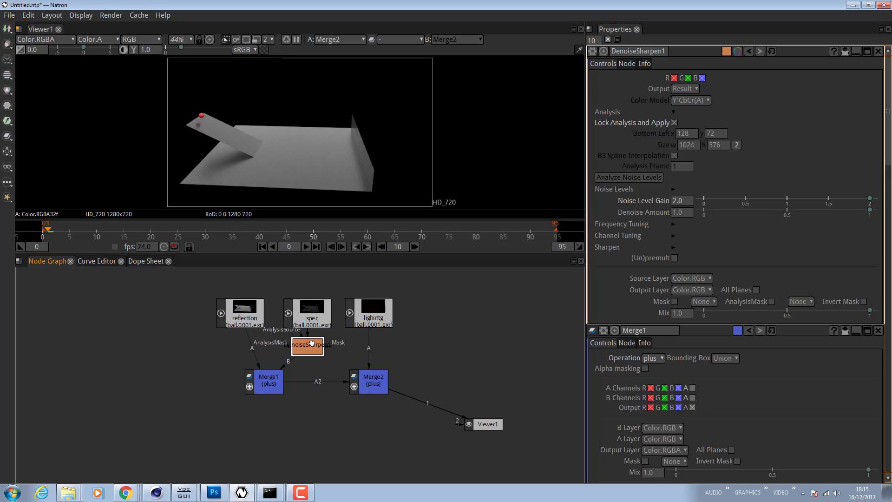
pyautogui.moveTo(312, 344)
pyautogui.mouseDown()
pyautogui.moveTo(304, 346)
pyautogui.moveTo(315, 351)
pyautogui.mouseUp()
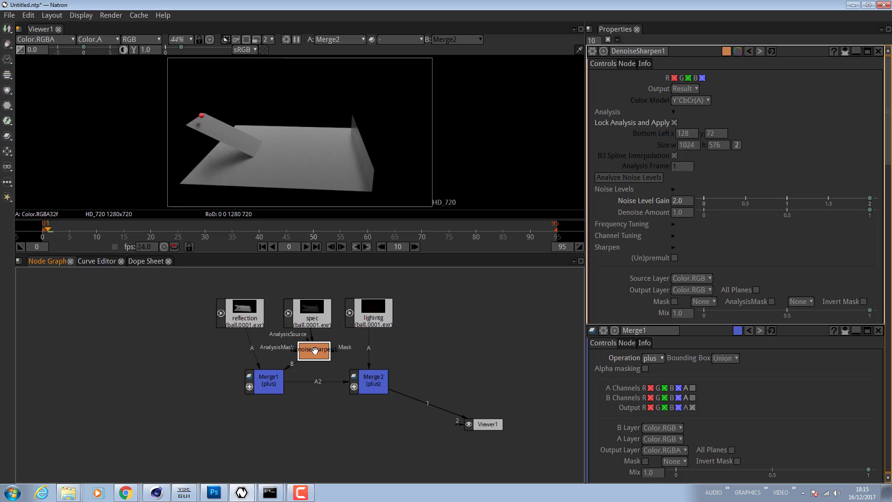
pyautogui.moveTo(315, 350); pyautogui.dragTo(315, 353)
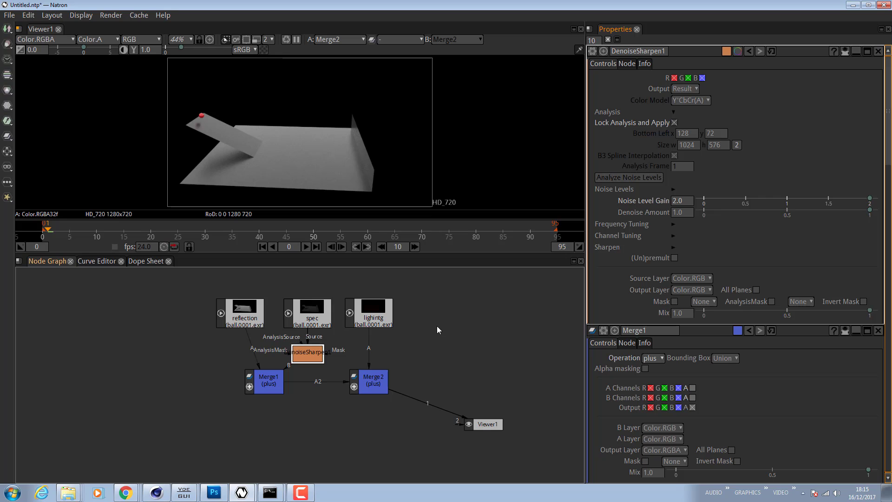
# - Add a Write node saving the composite as dfdf.exr in the denoised v2 exr folder
pyautogui.rightClick(451, 377)
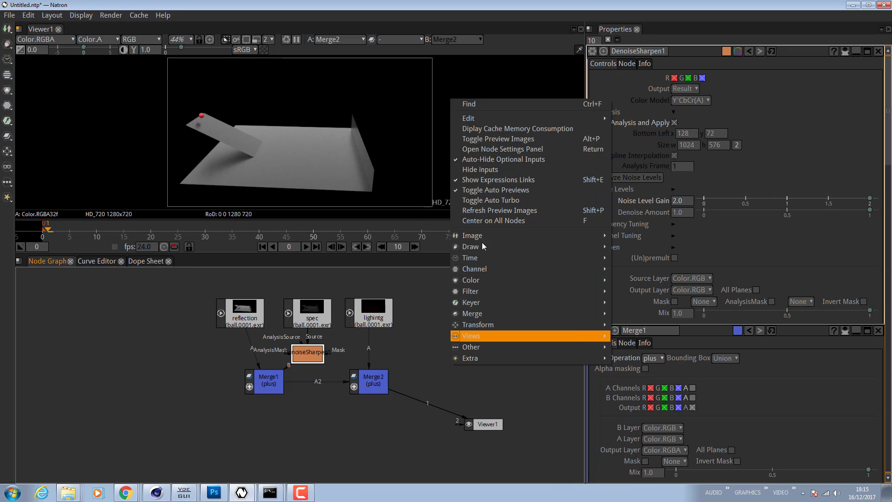
pyautogui.moveTo(477, 237)
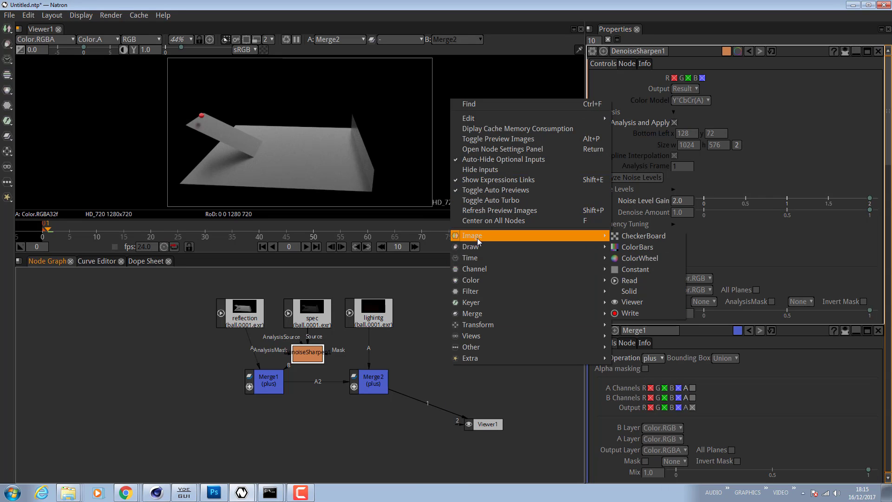
pyautogui.click(645, 312)
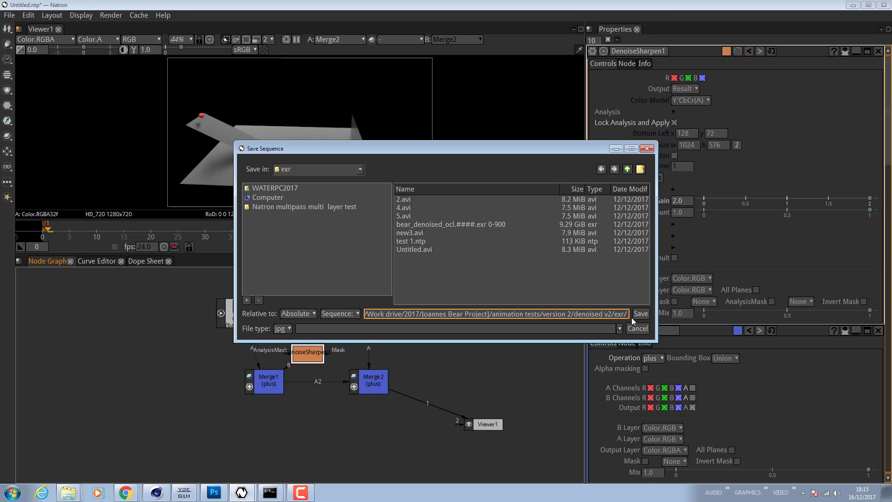
pyautogui.write('dfdf.exr')
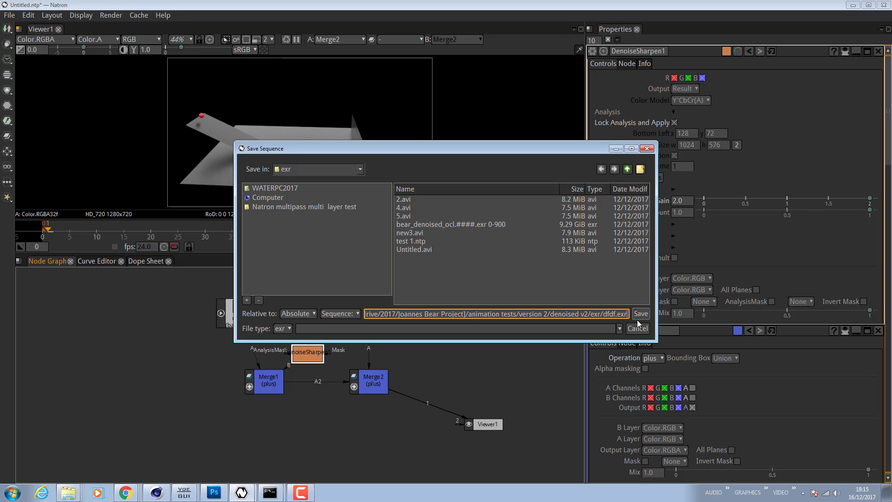
pyautogui.click(641, 314)
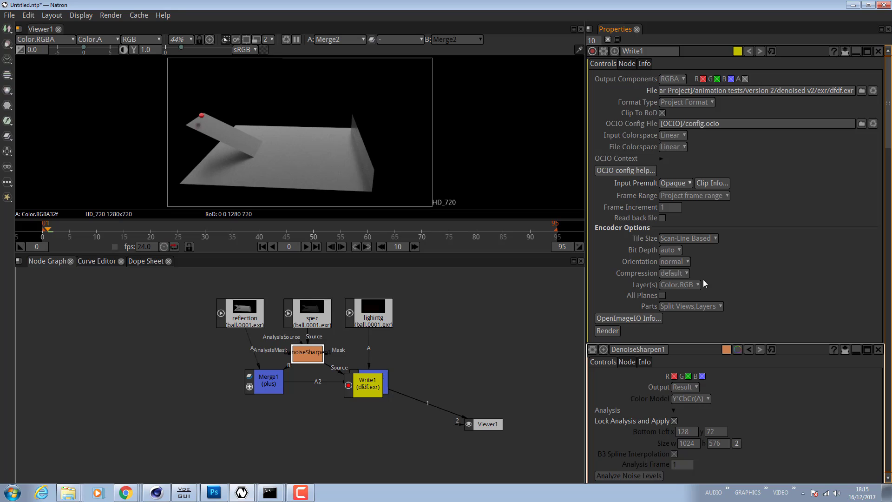
# - Enable All Planes in the Write node's encoder options and review the Parts choices
pyautogui.click(663, 296)
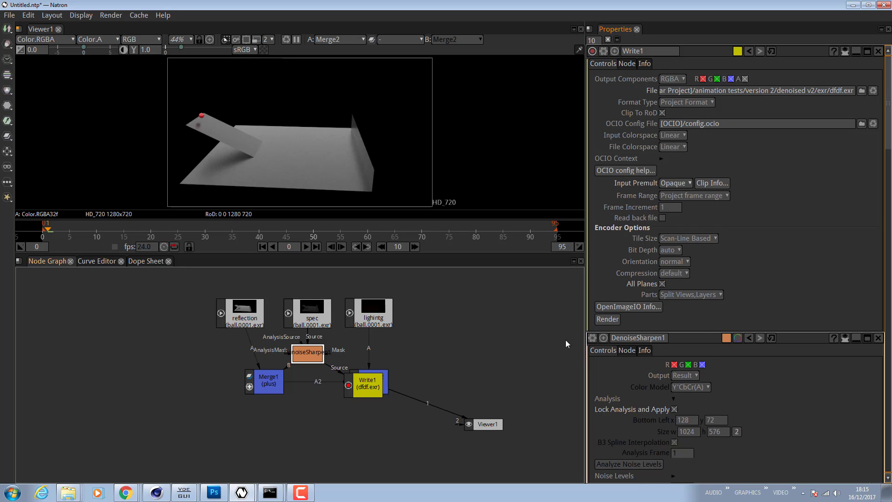
pyautogui.click(700, 295)
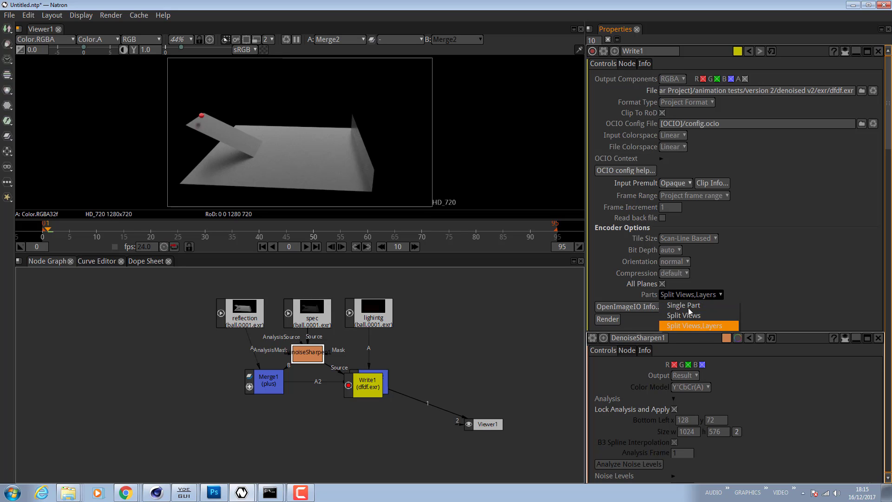
pyautogui.click(776, 288)
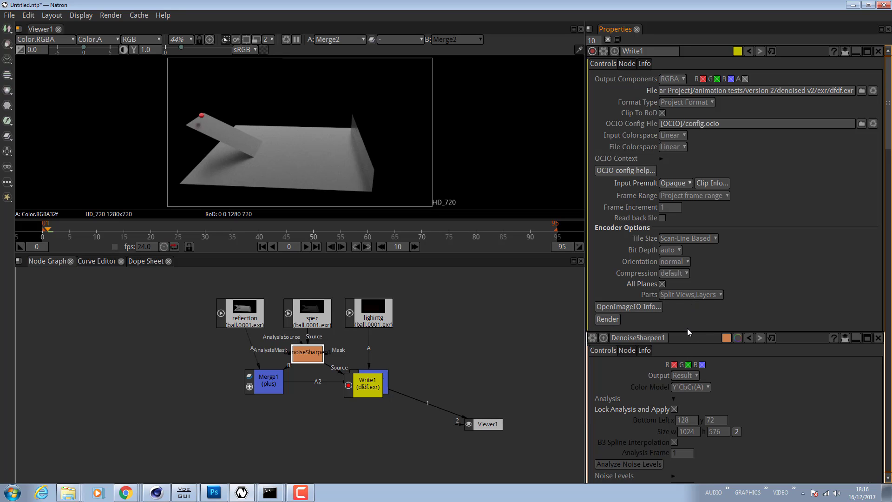
# - Switch to Photoshop to inspect the noiseLevel layers in the open EXR documents, then return to Natron
pyautogui.click(214, 492)
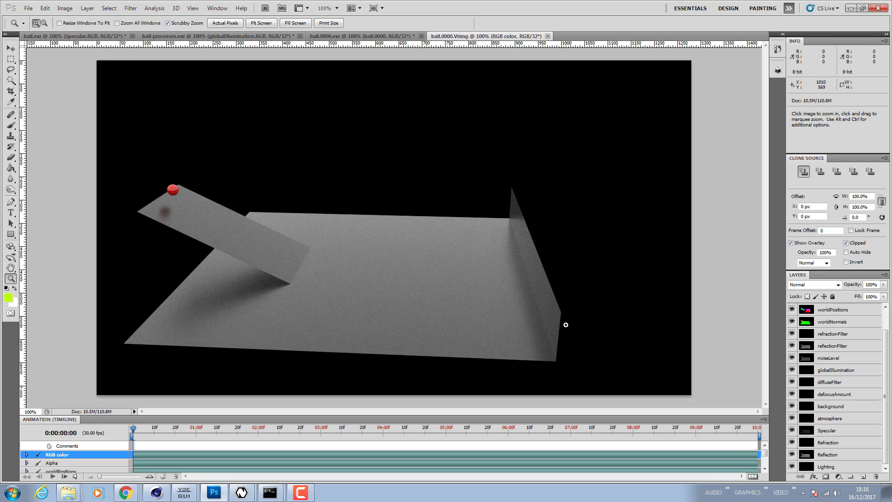
pyautogui.click(388, 37)
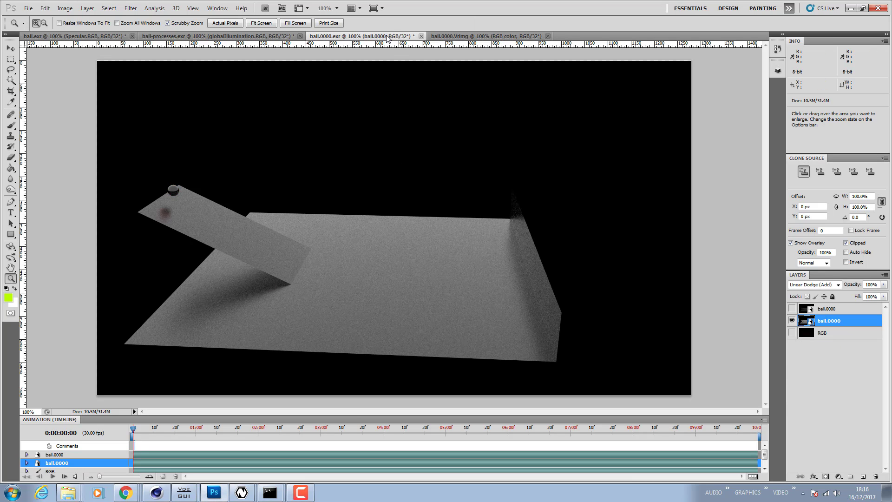
pyautogui.click(243, 38)
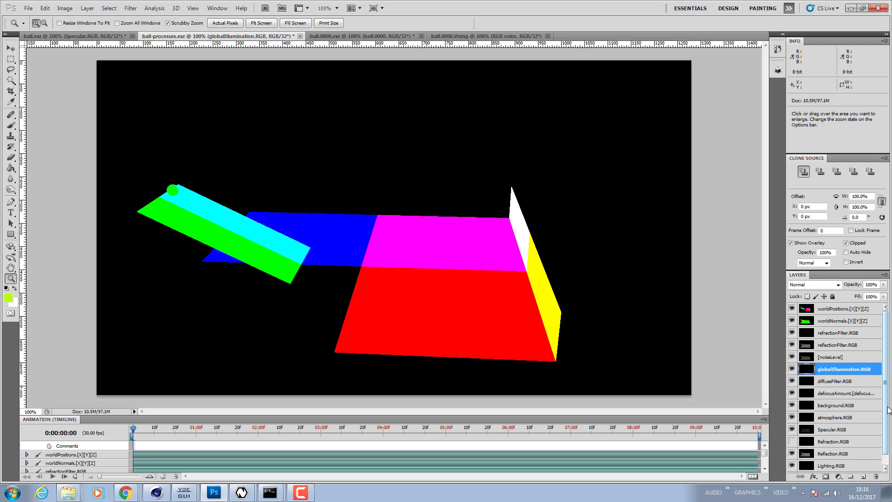
pyautogui.click(830, 358)
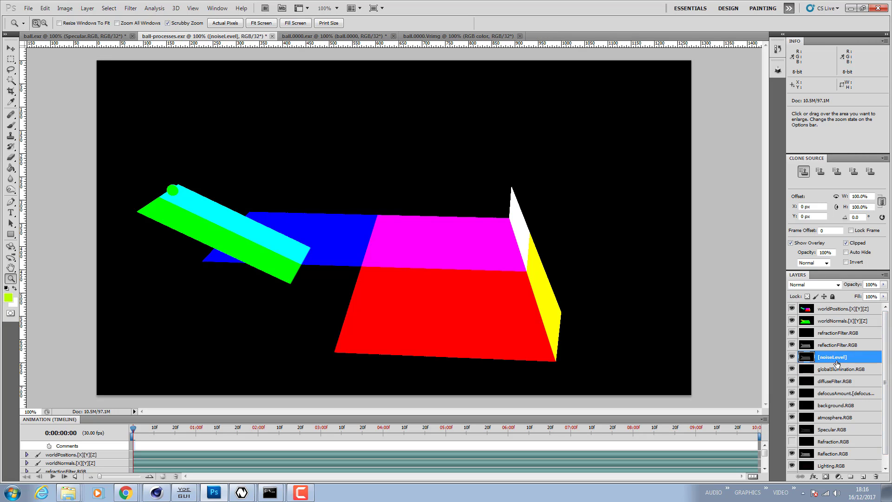
pyautogui.click(111, 37)
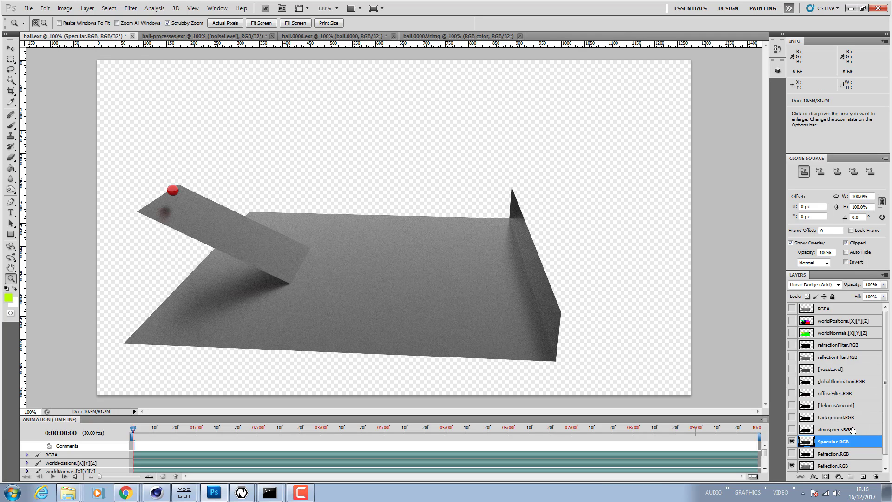
pyautogui.click(828, 371)
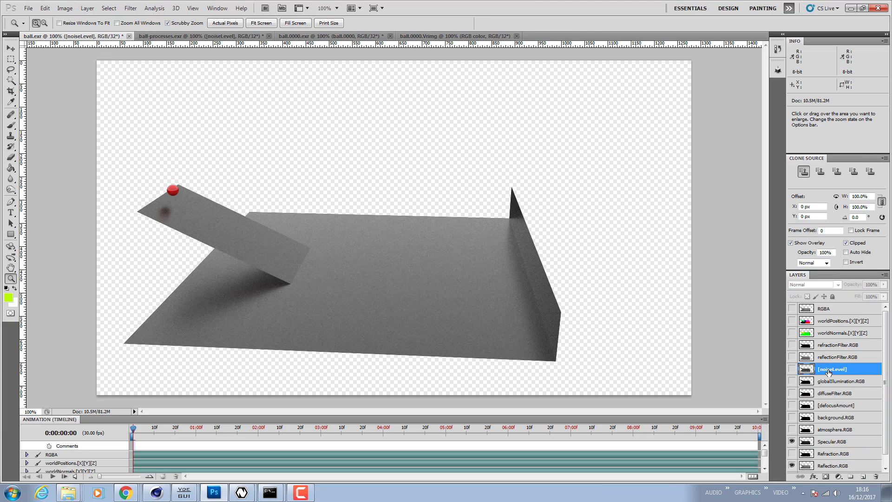
pyautogui.click(163, 37)
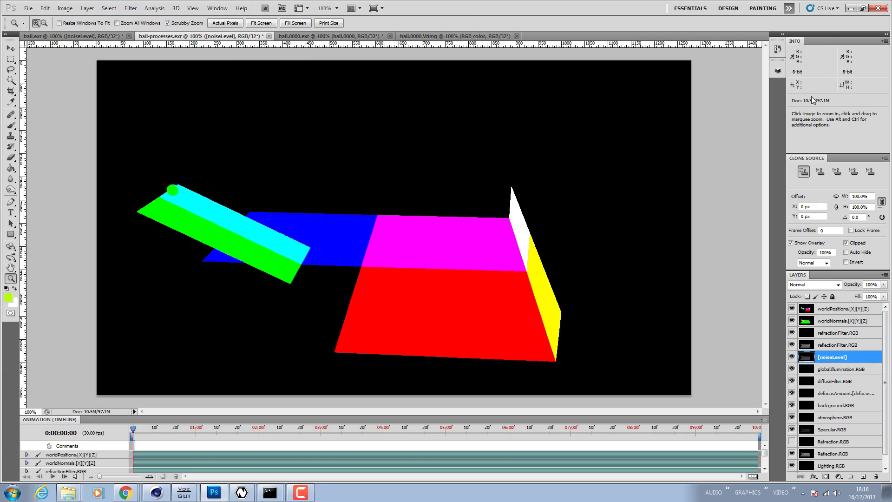
pyautogui.click(850, 8)
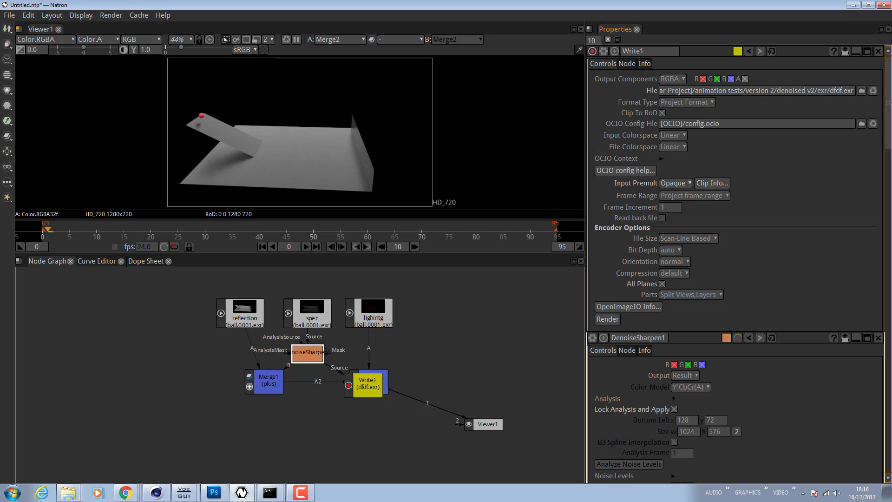